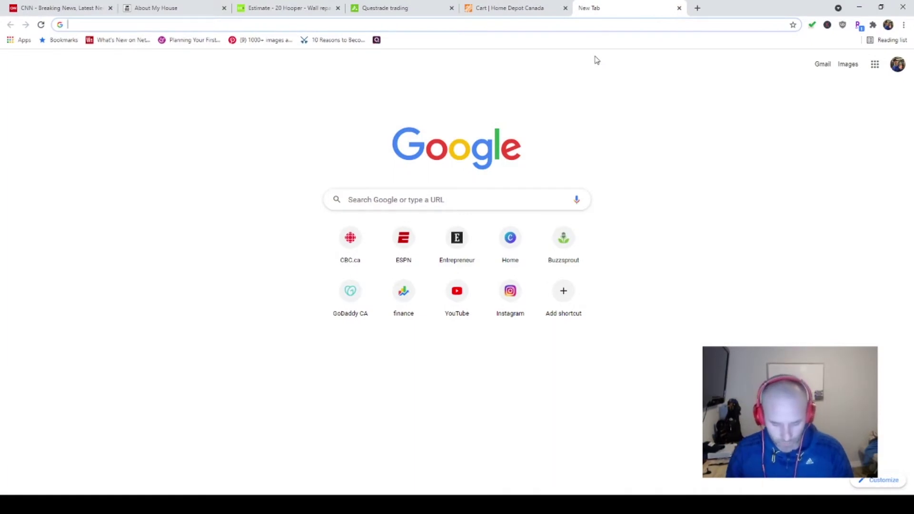
Step: Load floorplanner.com in Chrome and go to the signed-in account's dashboard
text(Floorplanner)
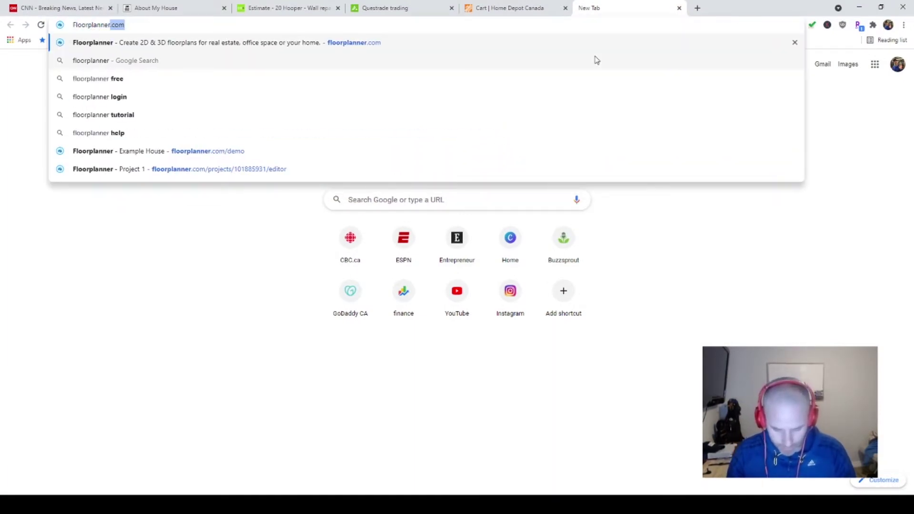
text(.com)
key(Return)
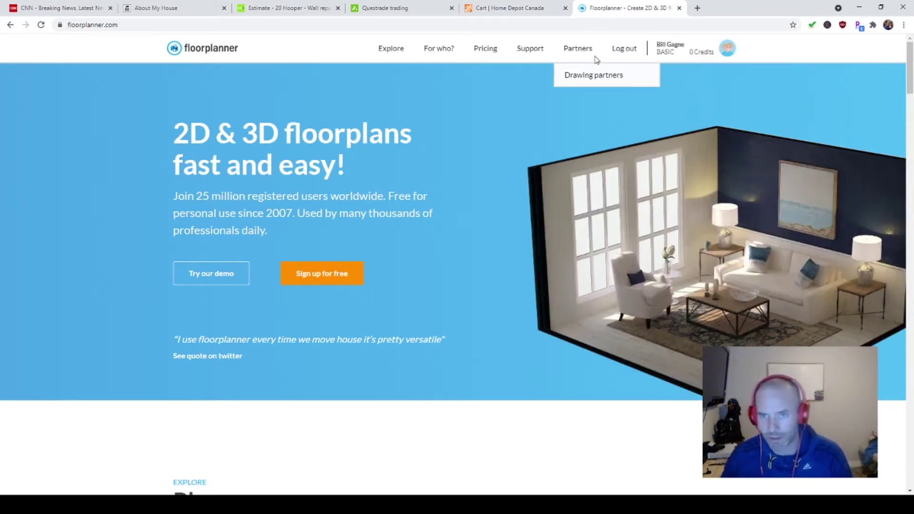
click(666, 50)
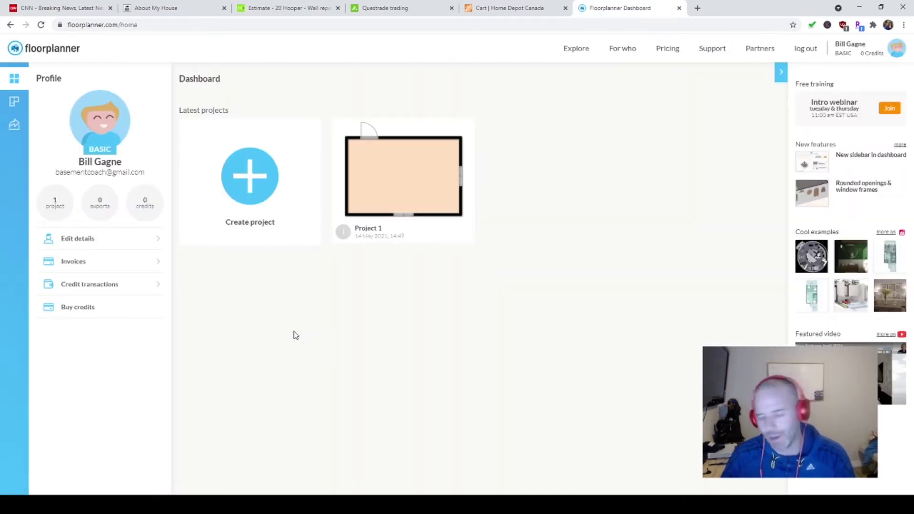
Step: Create a new Floorplanner project named 'My Basement'
click(256, 180)
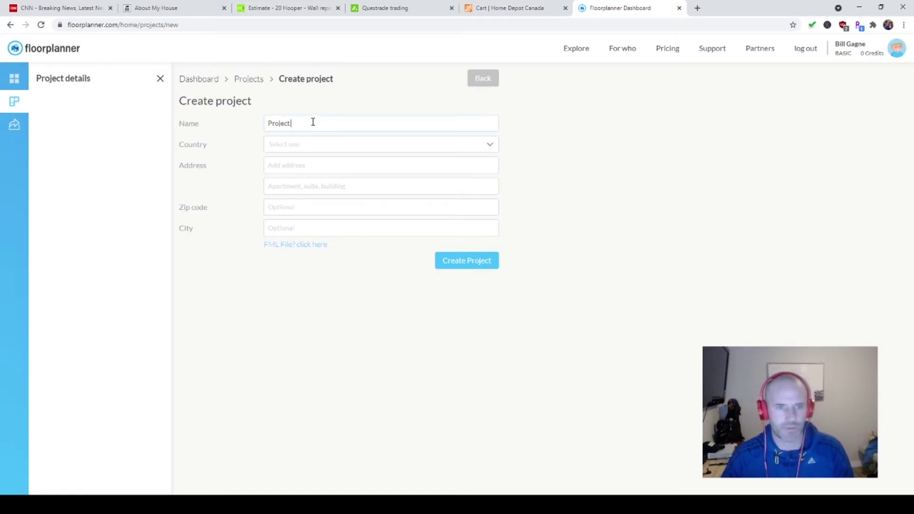
drag(312, 122, 254, 125)
text(My Basement)
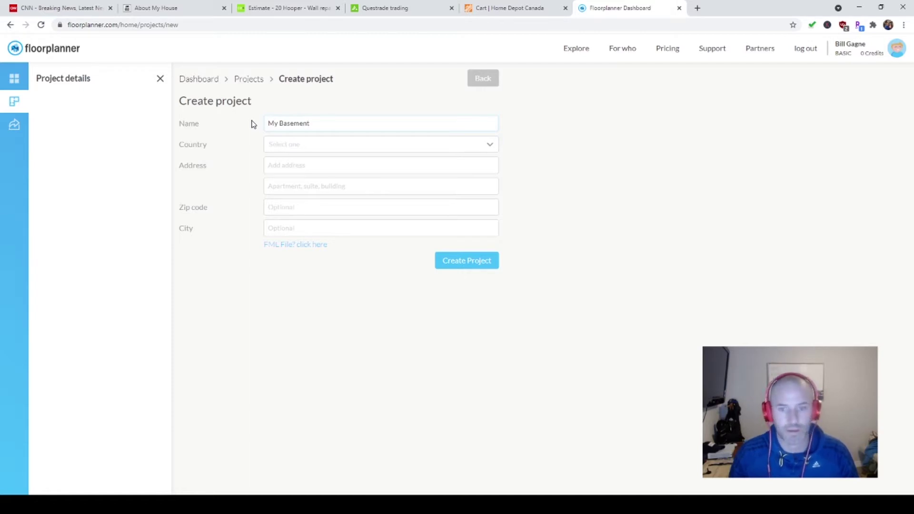
click(472, 261)
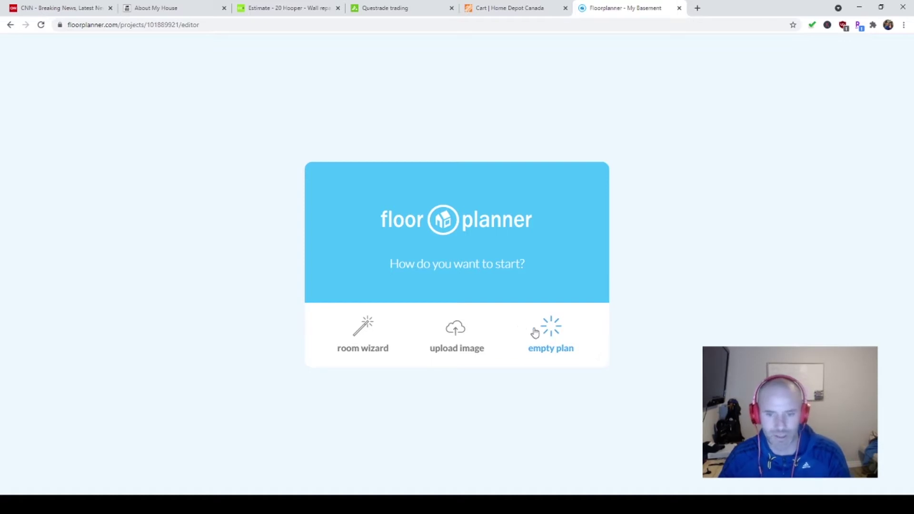
Step: Start from an empty plan and set the wall thickness to 10"
click(552, 330)
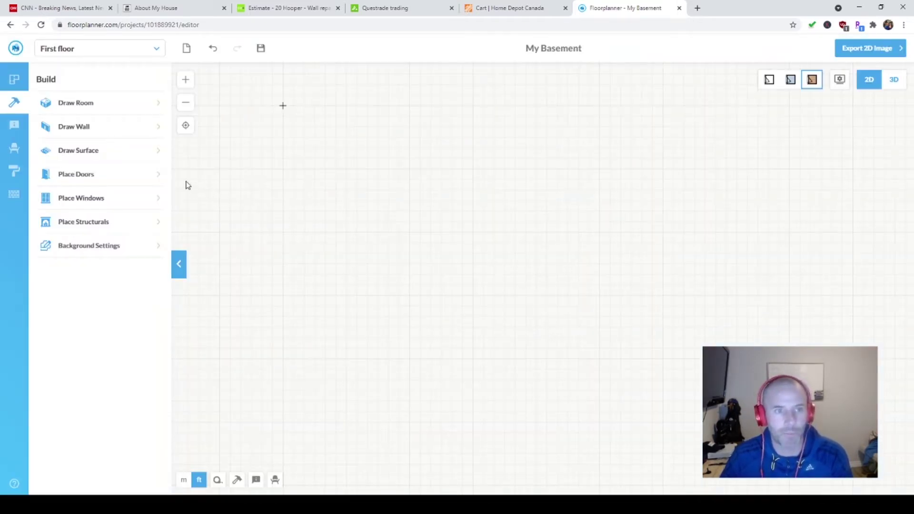
click(132, 132)
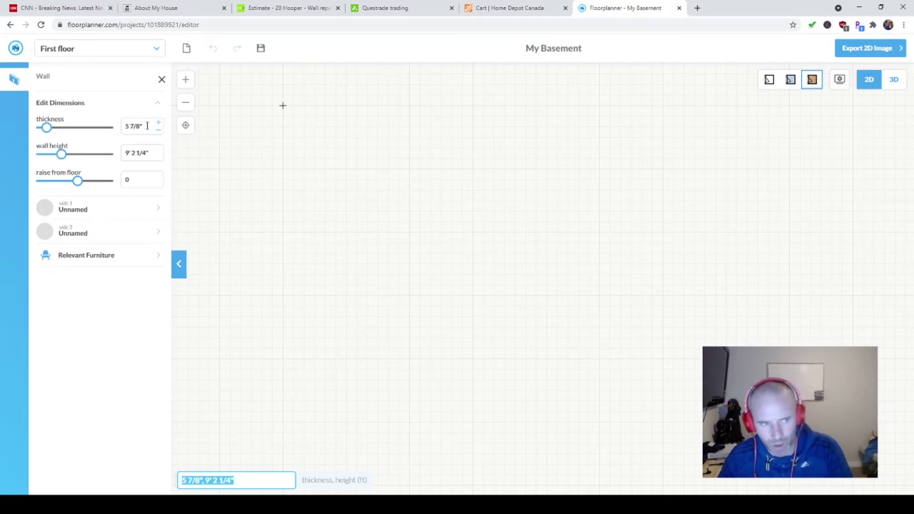
click(147, 125)
drag(147, 126, 123, 127)
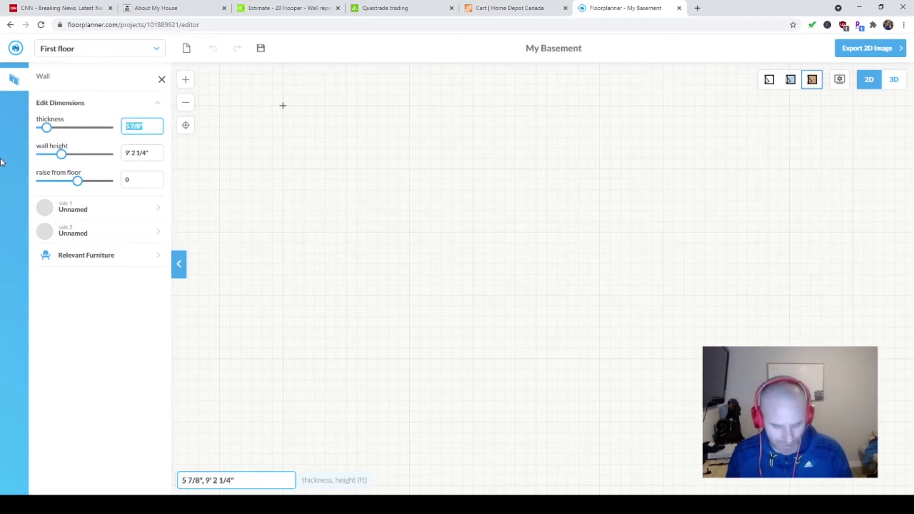
text(10")
key(Return)
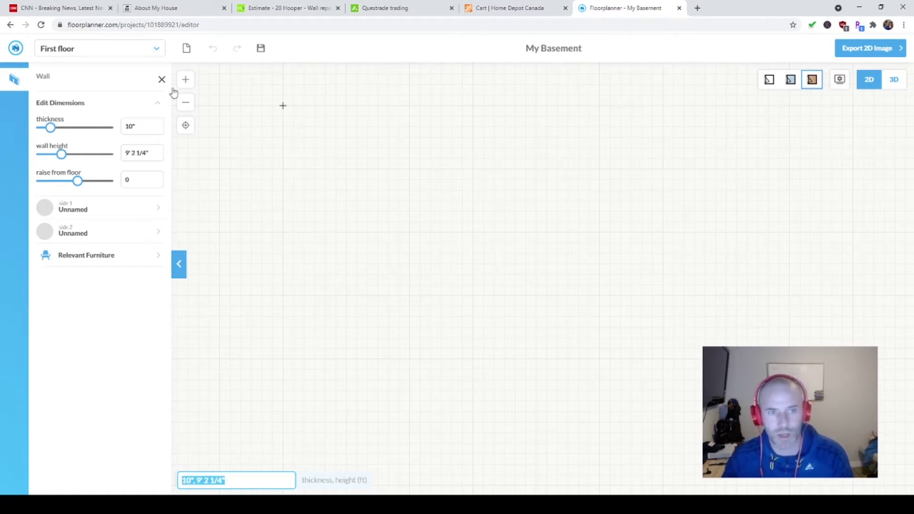
Step: Draw a closed rectangular room from four corner points
click(283, 106)
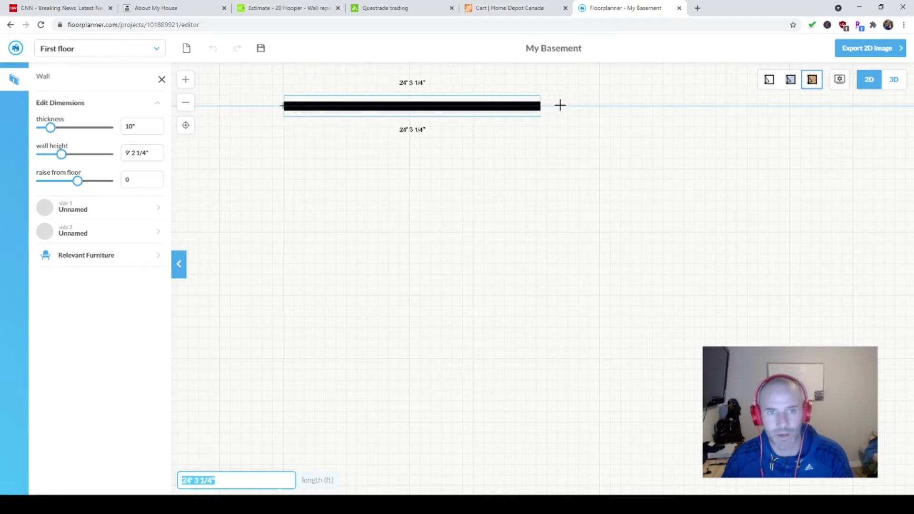
click(685, 105)
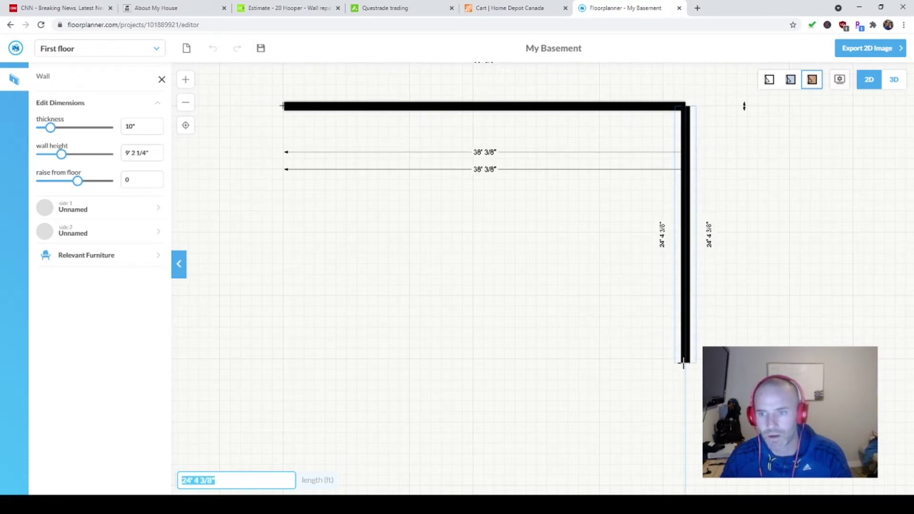
click(683, 361)
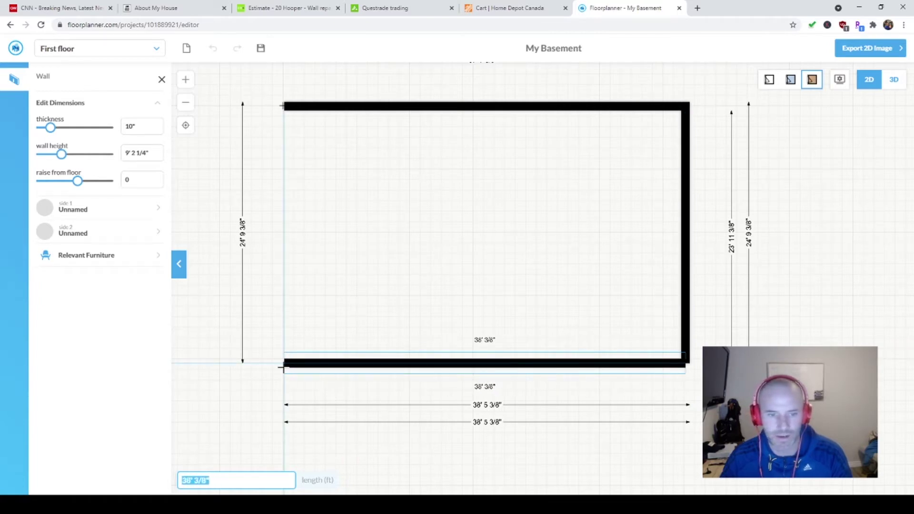
click(282, 368)
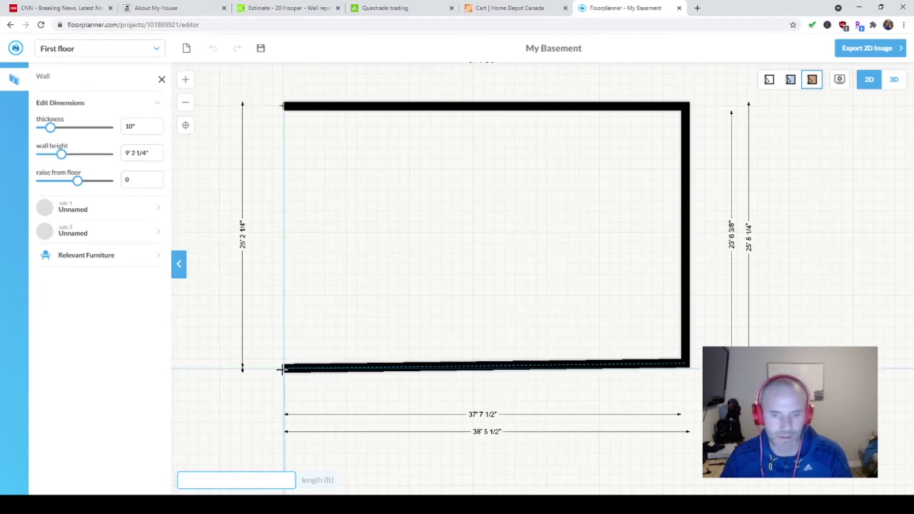
click(285, 109)
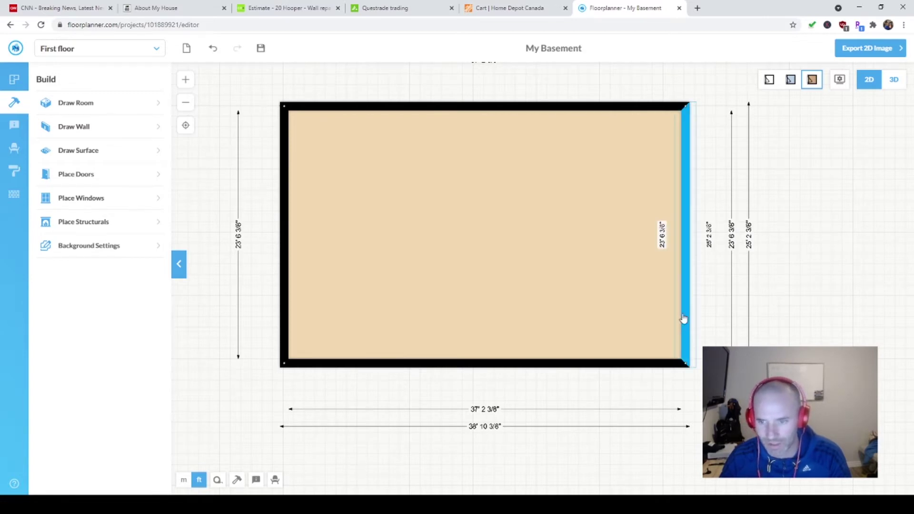
Step: Push the right and bottom walls outward to make the room 37' 11 5/8" by 24' 1/4"
click(686, 230)
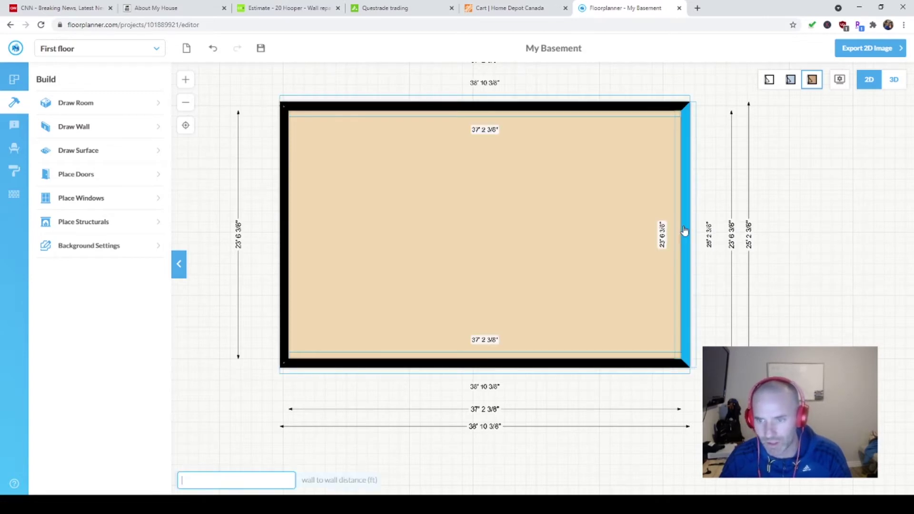
drag(686, 230, 693, 232)
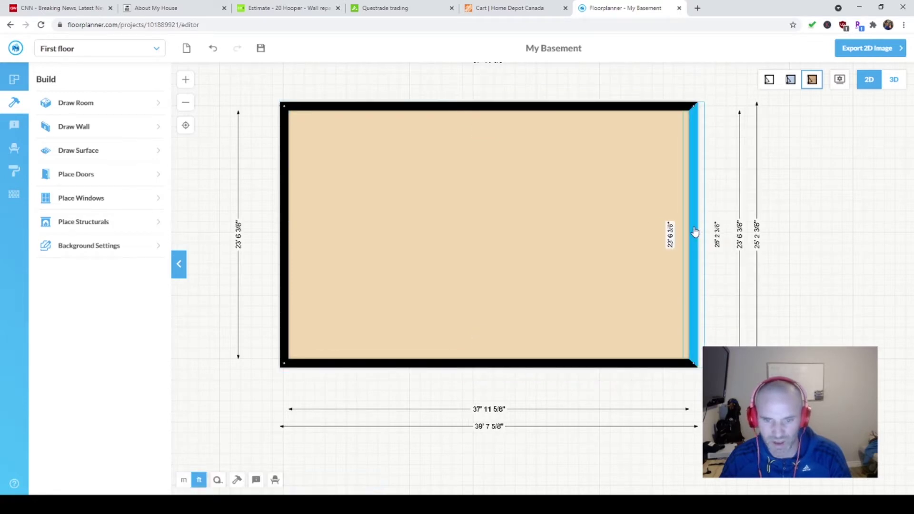
click(482, 367)
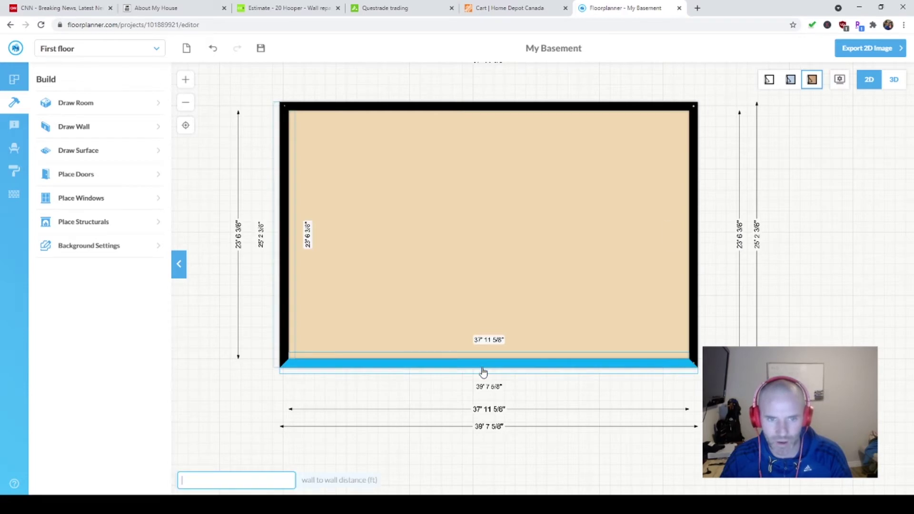
drag(481, 367, 483, 373)
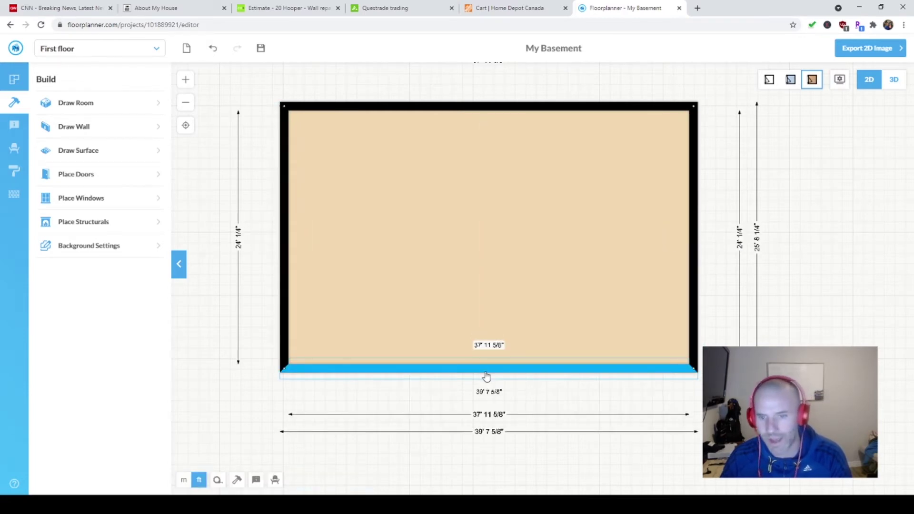
click(375, 215)
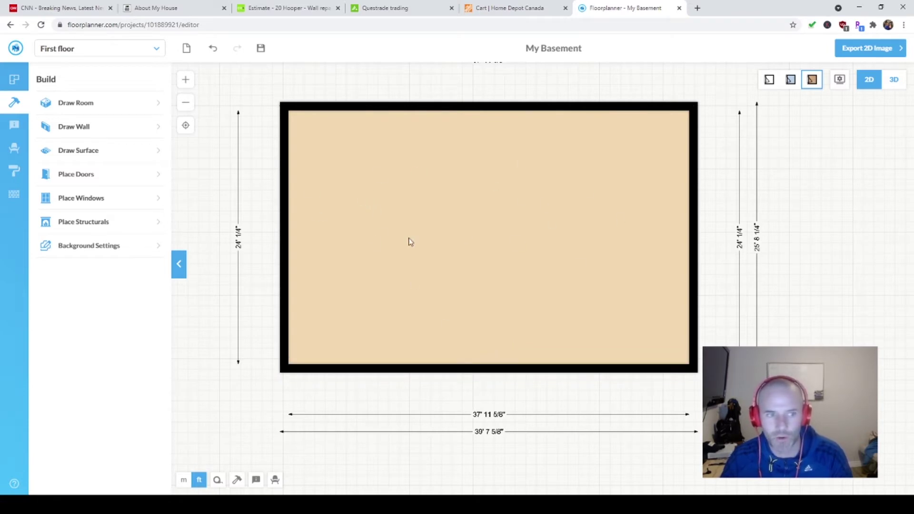
Step: Draw a 4 1/2" interior wall across the room from the left wall to the right wall
click(115, 131)
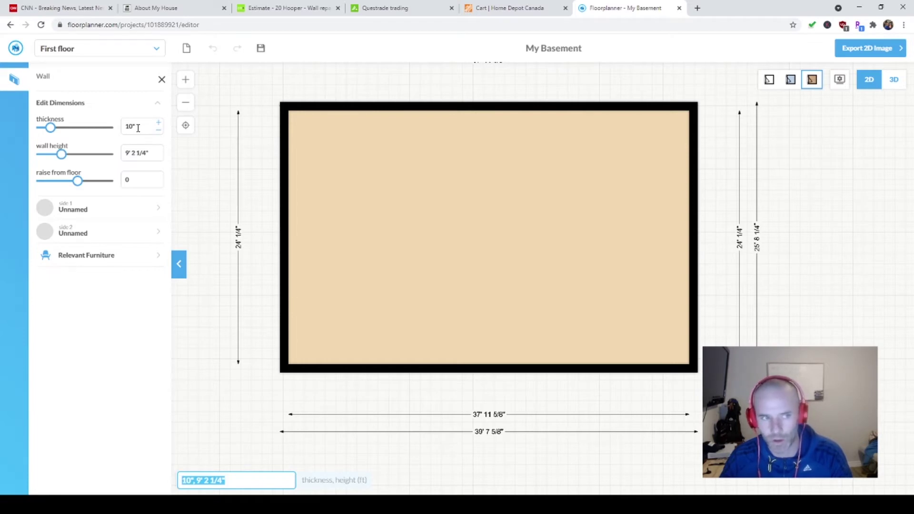
click(138, 127)
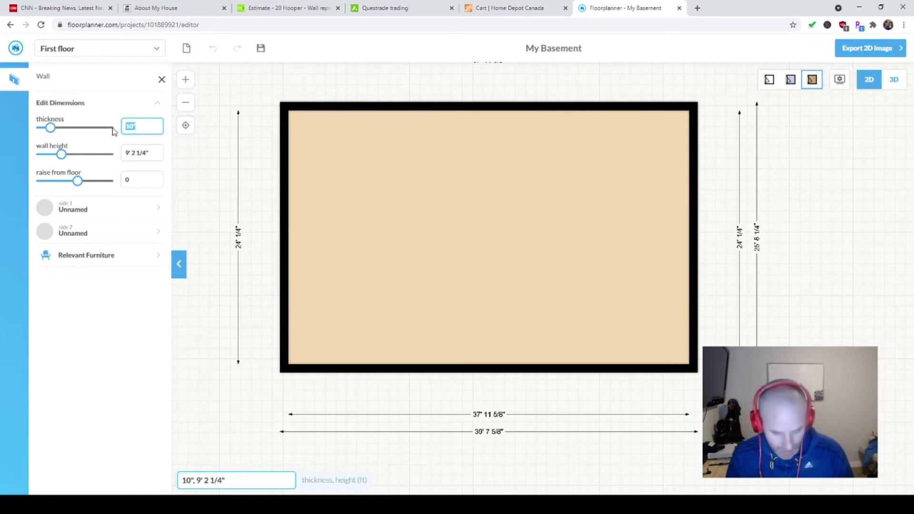
text(4 1/)
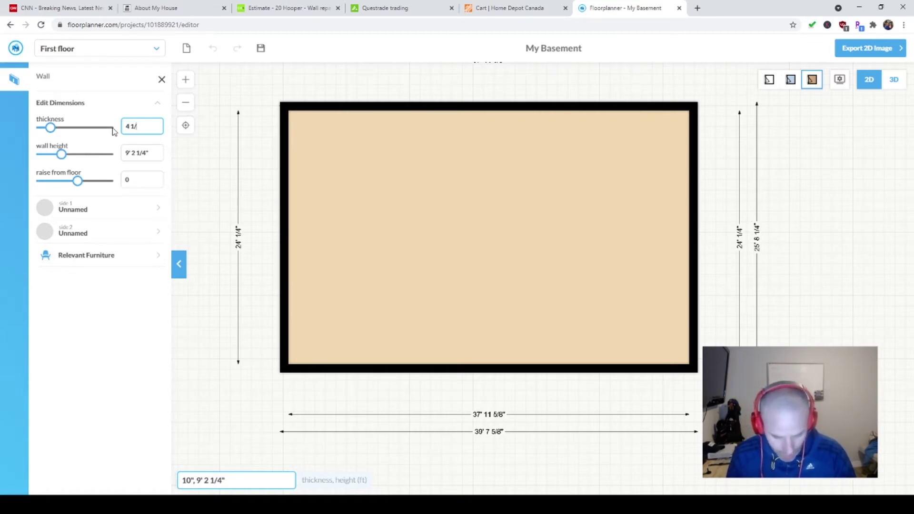
text(2)
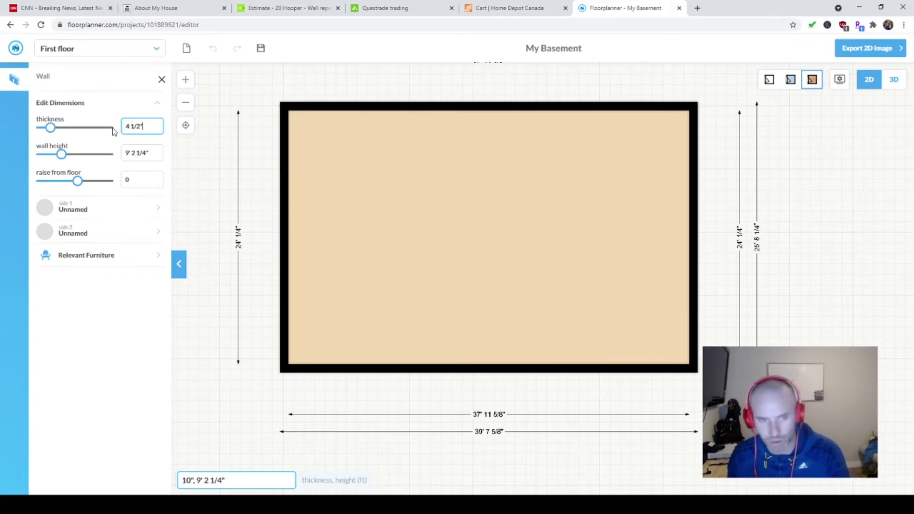
key(Return)
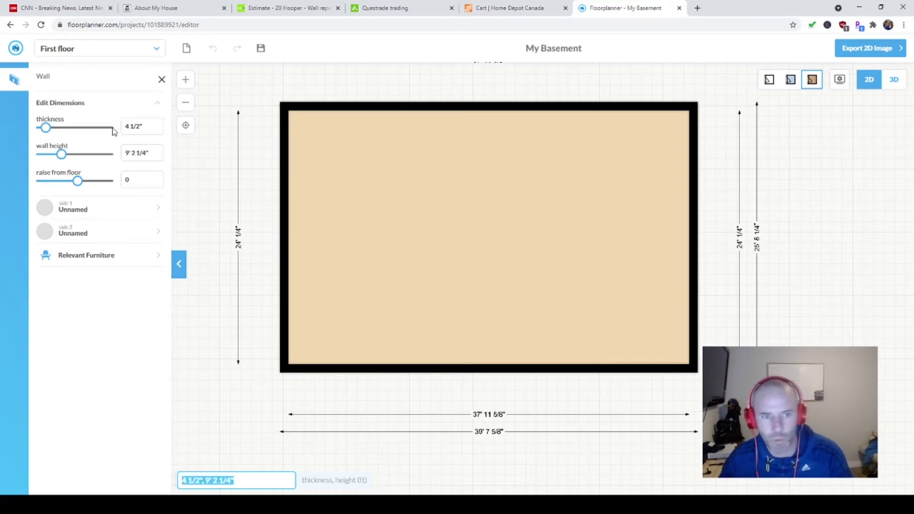
click(289, 235)
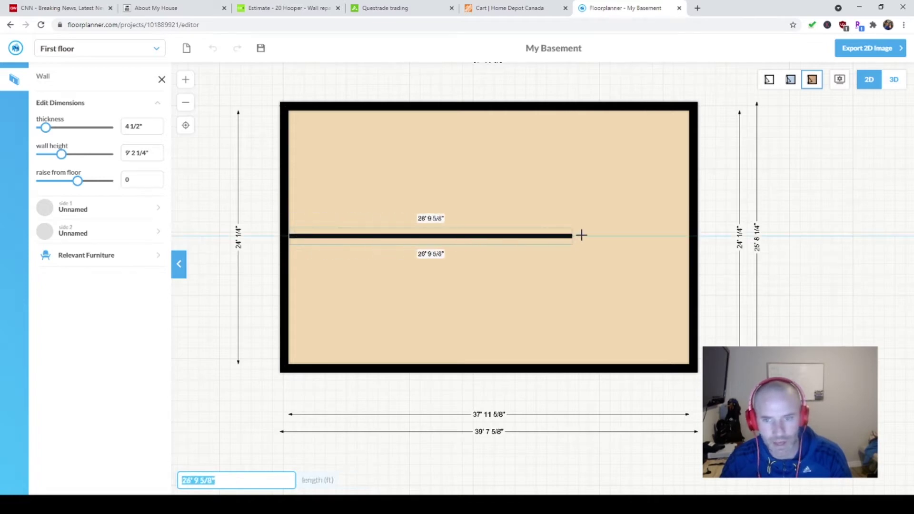
click(692, 236)
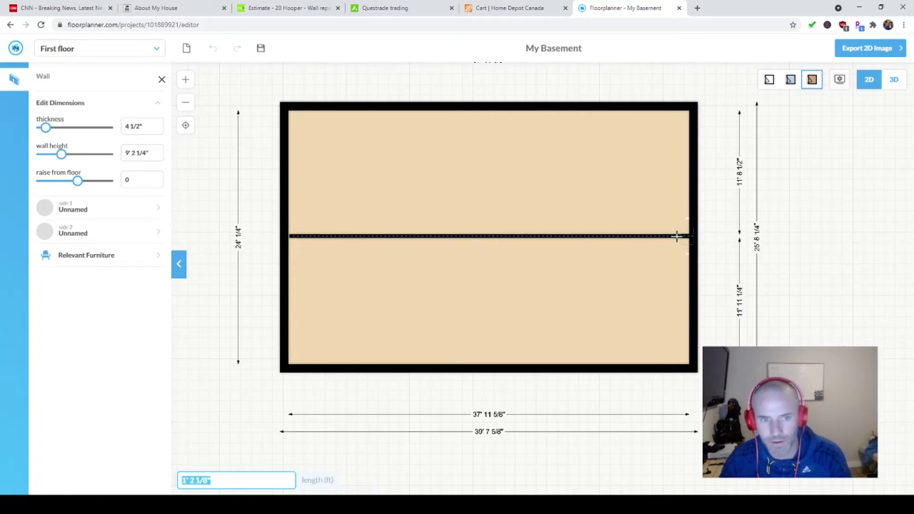
click(279, 239)
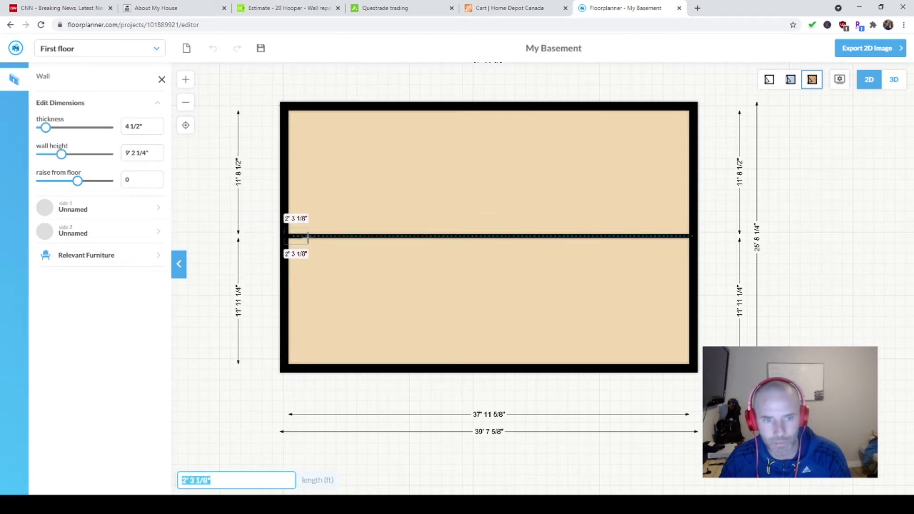
key(Escape)
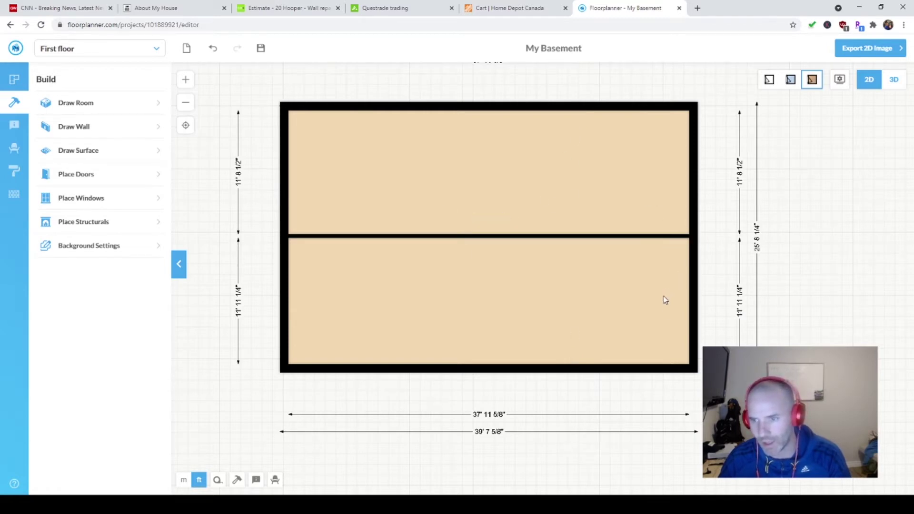
Step: Delete the middle wall and redraw it, leaving rooms 11' 8 1/2" and 11' 11 1/4" deep
click(456, 238)
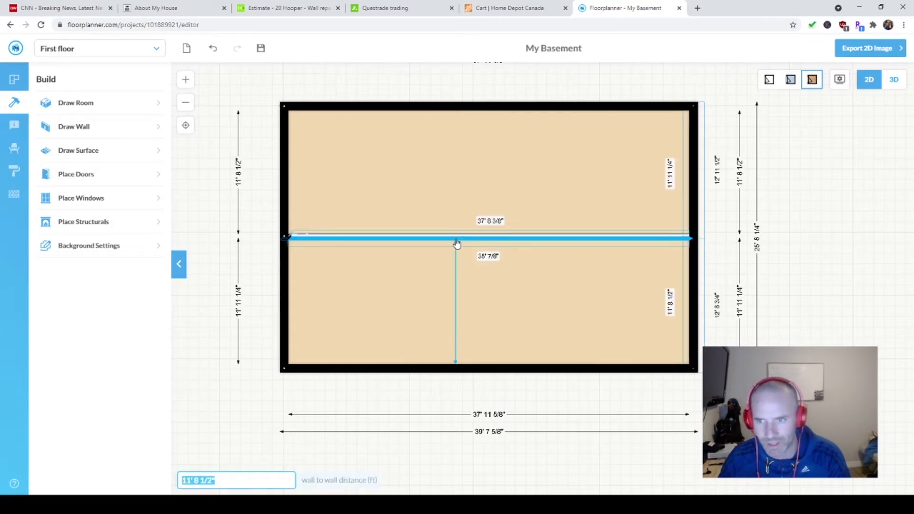
key(Return)
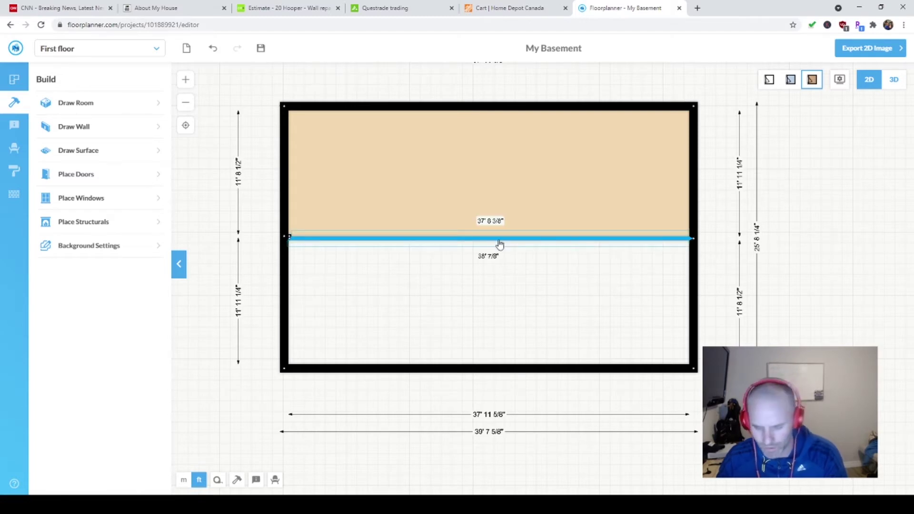
click(421, 244)
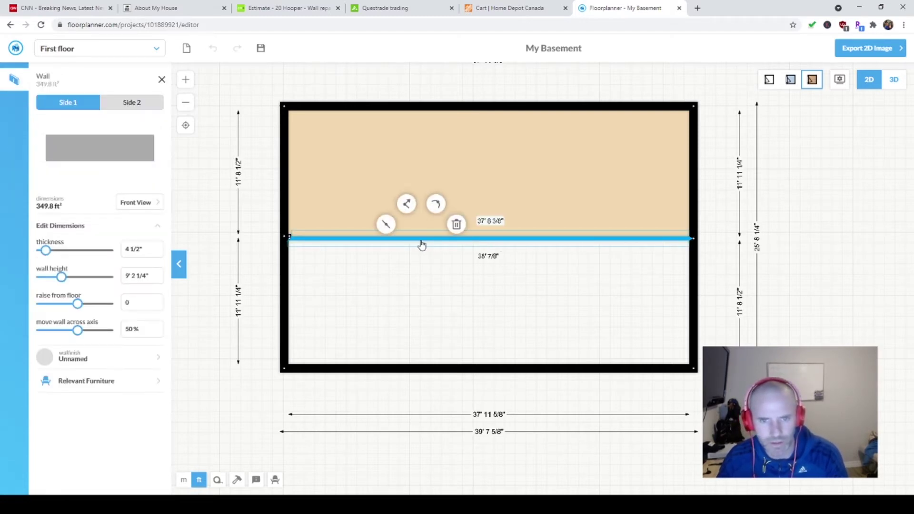
key(Delete)
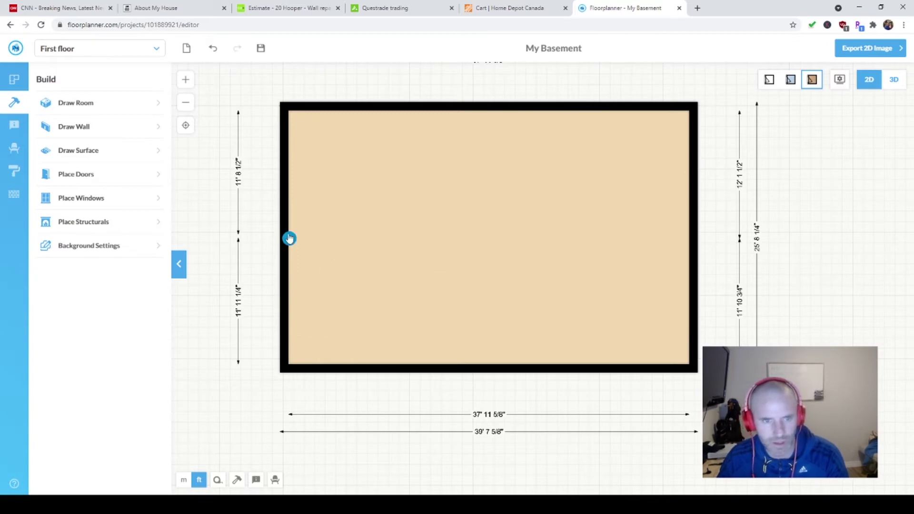
drag(291, 239, 693, 237)
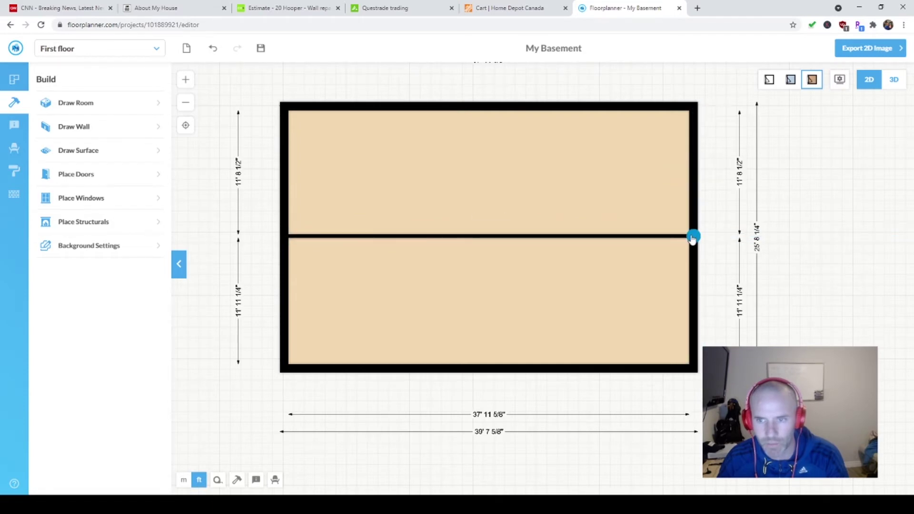
Step: Draw a vertical wall from the middle wall up to the top wall to split the upper room
click(97, 151)
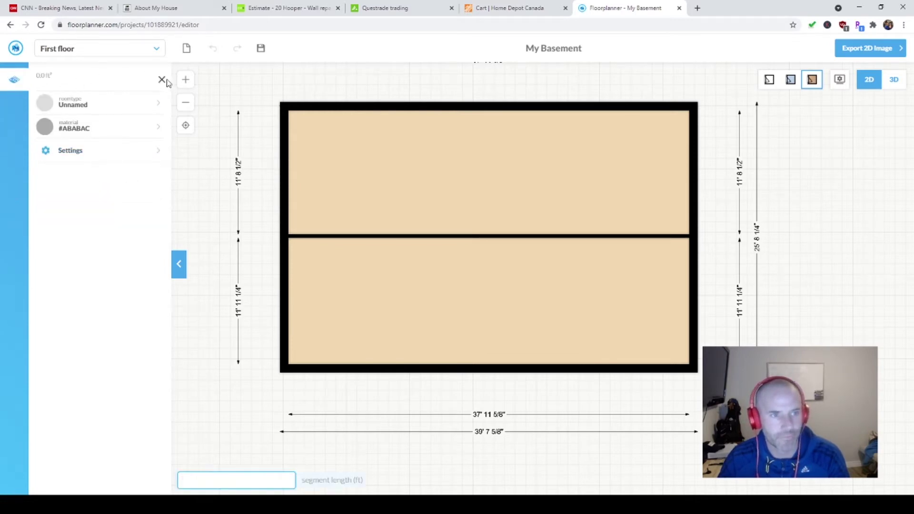
click(161, 79)
click(97, 135)
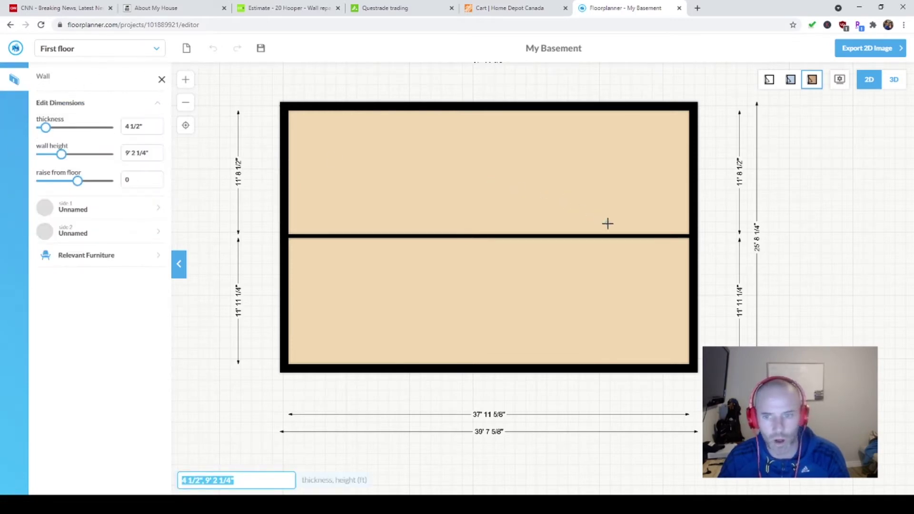
click(571, 235)
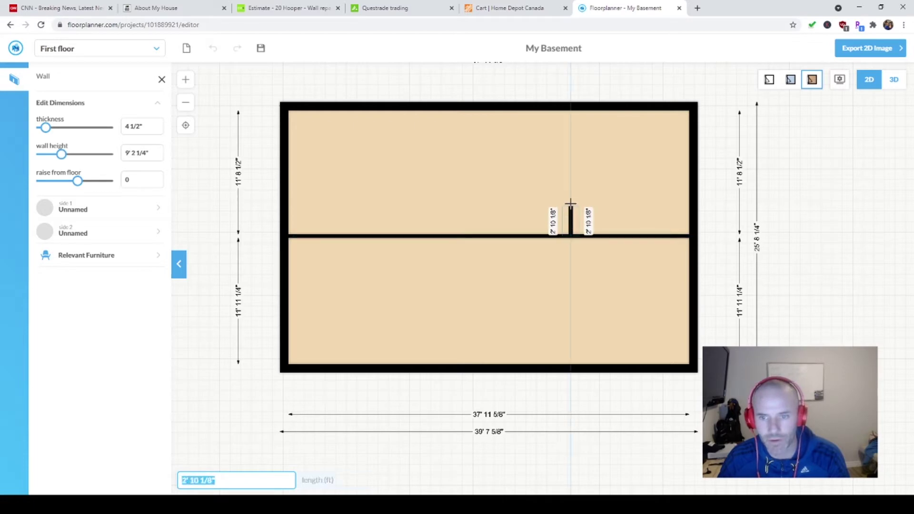
click(571, 109)
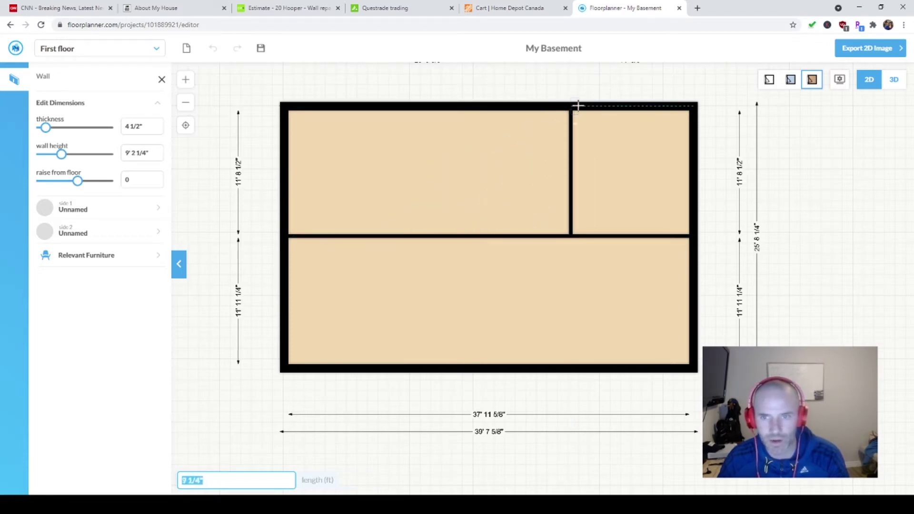
click(571, 106)
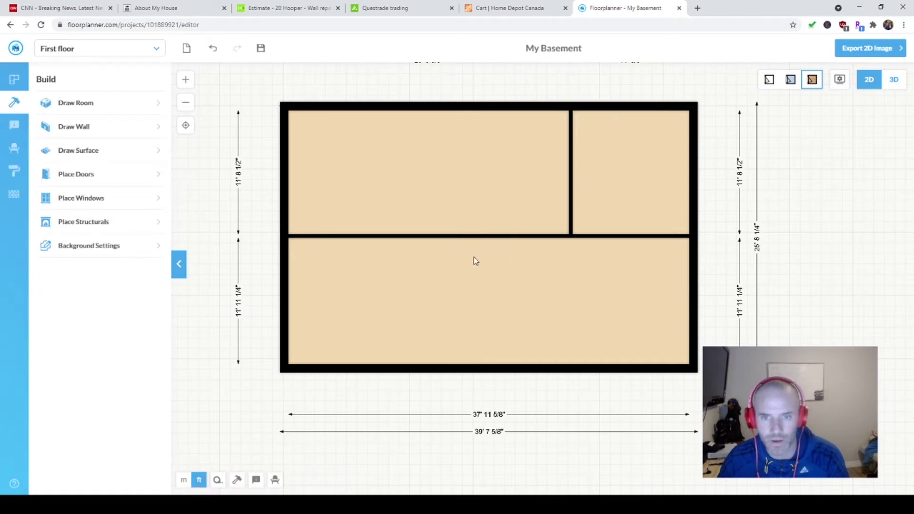
Step: Draw two walls from the middle wall down to the bottom wall, creating a 3' 9 1/4" strip
click(100, 126)
click(328, 237)
click(328, 365)
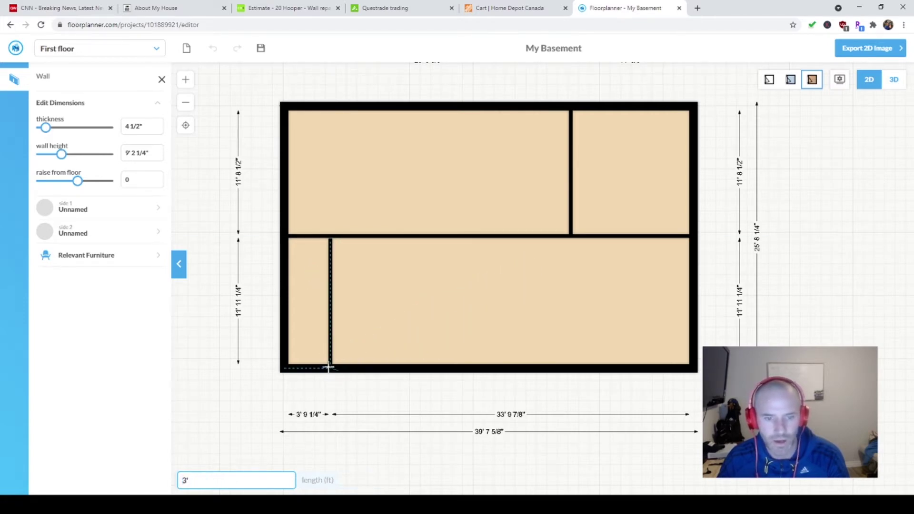
key(Escape)
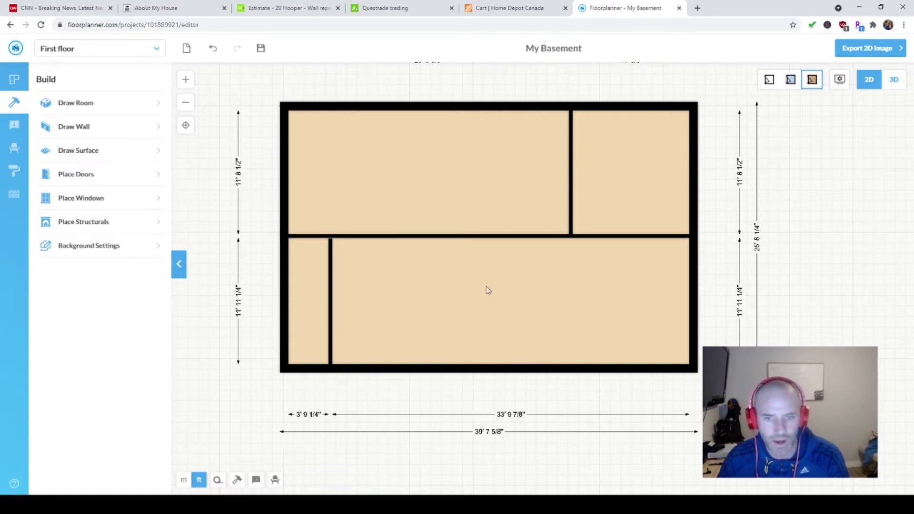
click(110, 124)
click(524, 237)
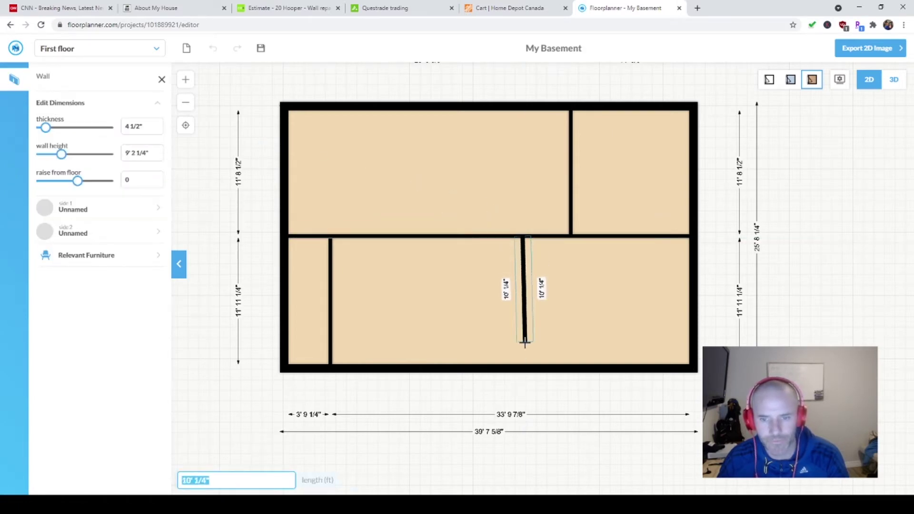
click(523, 368)
key(Escape)
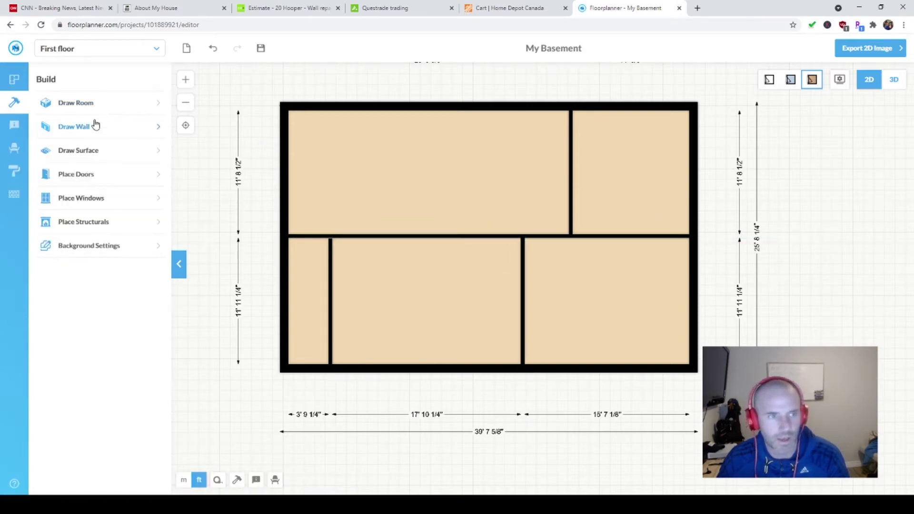
Step: Begin outlining a floor surface in the lower room from the middle wall
click(77, 152)
click(595, 242)
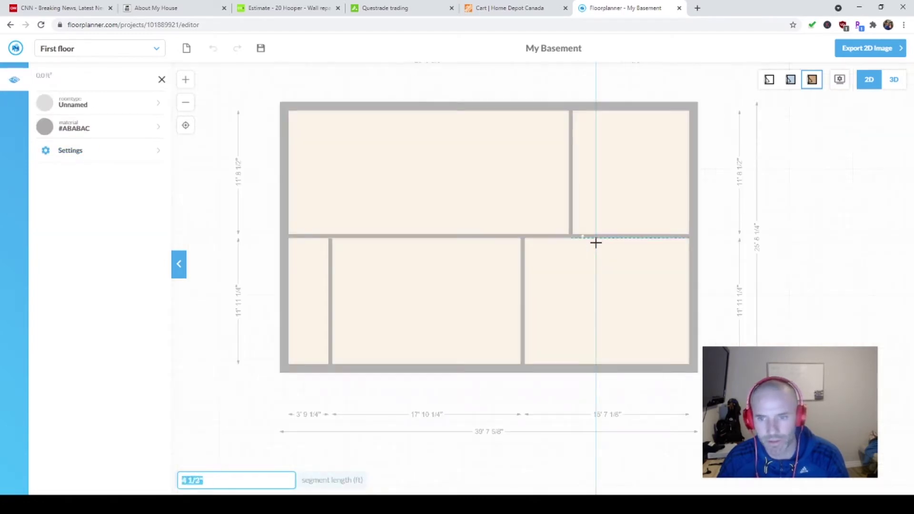
click(592, 354)
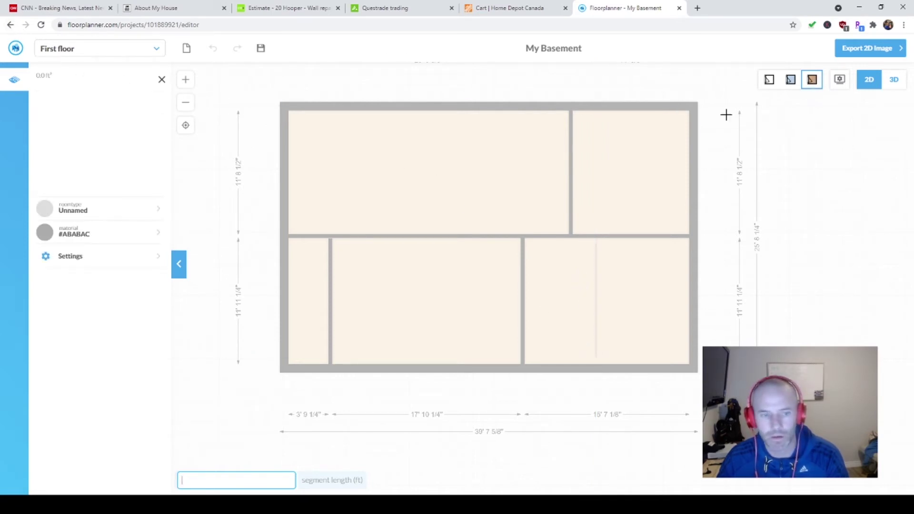
Step: Add a vertical wall in the lower-right room from the middle wall to the bottom wall
key(Escape)
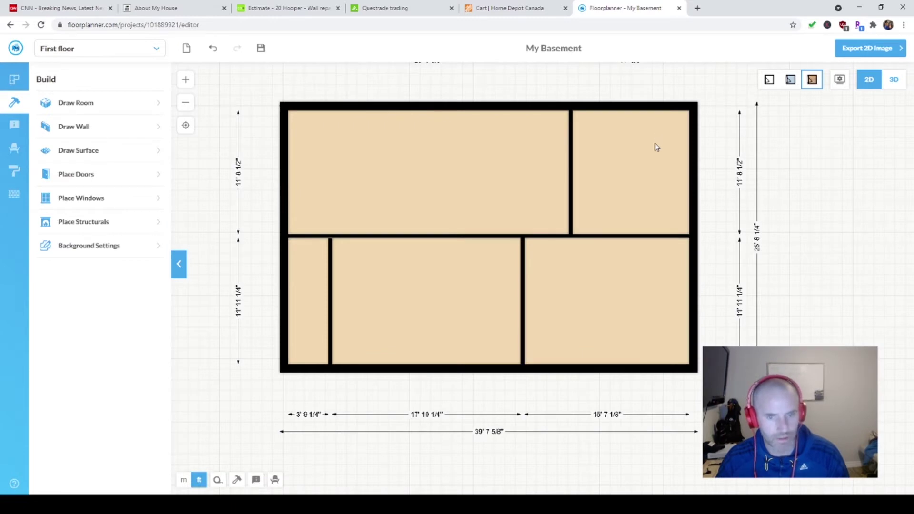
click(95, 128)
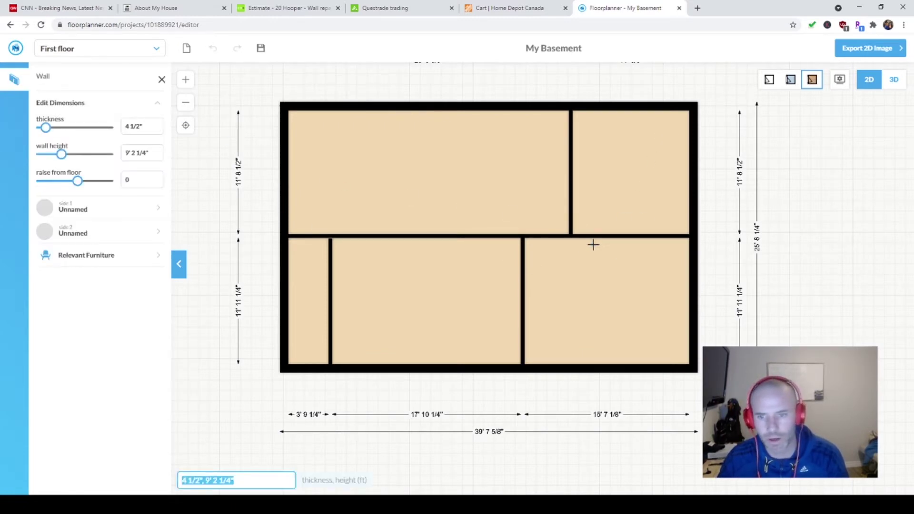
click(608, 238)
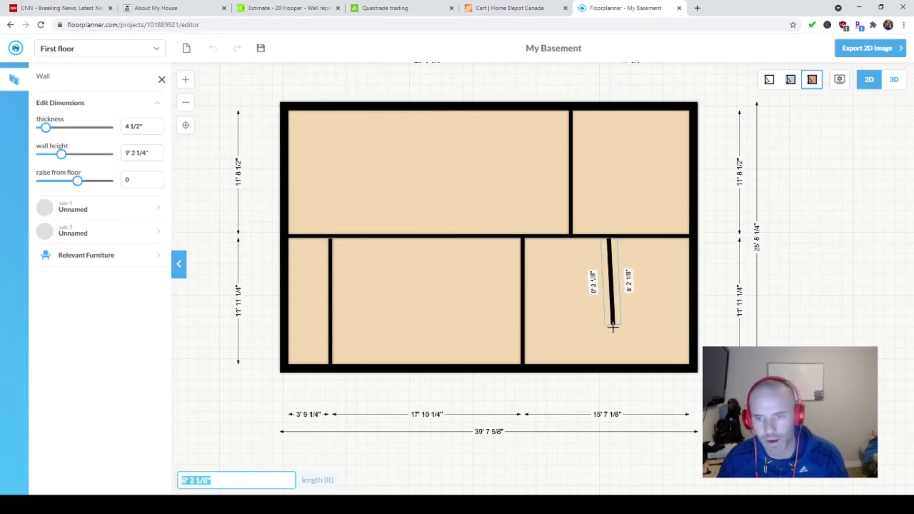
click(610, 367)
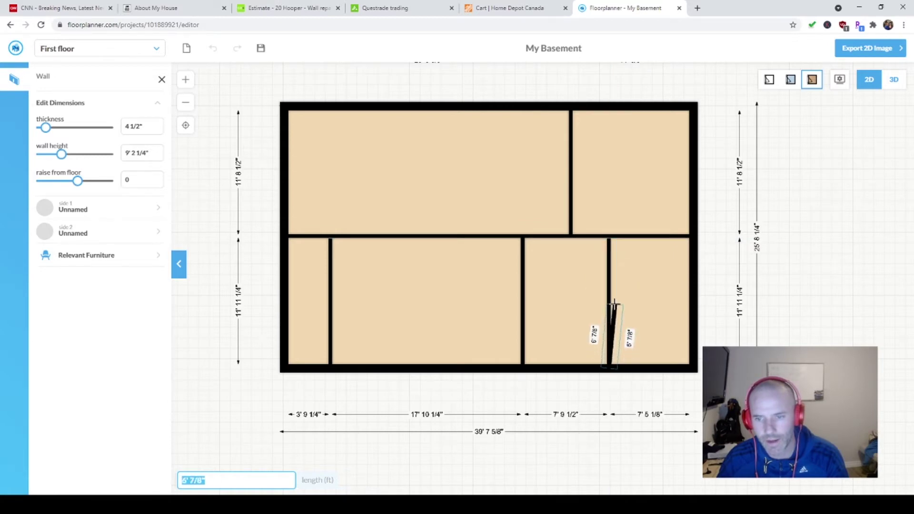
key(Escape)
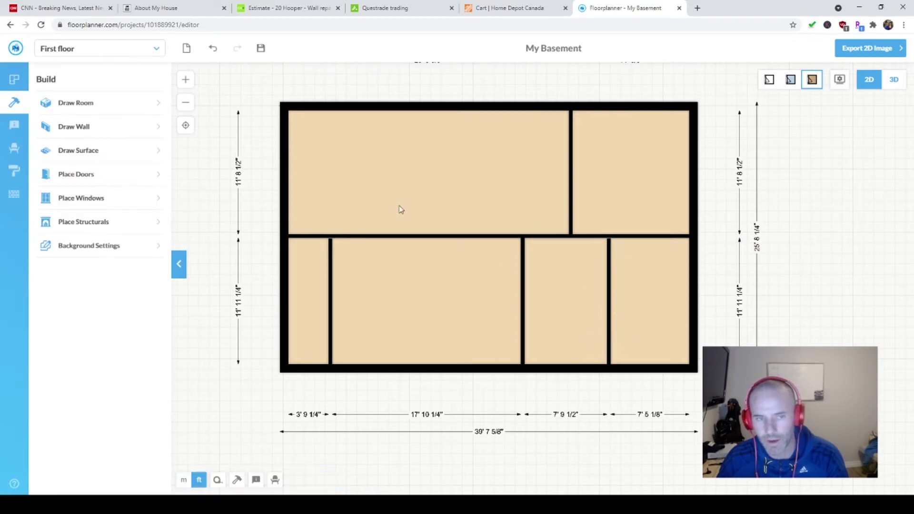
Step: Draw a horizontal wall from the new wall to the right outer wall, making two stacked rooms
click(116, 128)
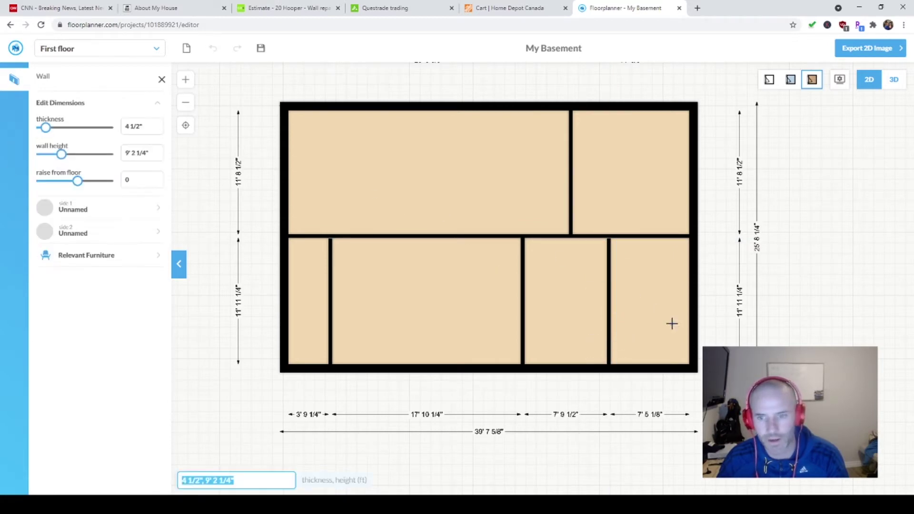
click(611, 302)
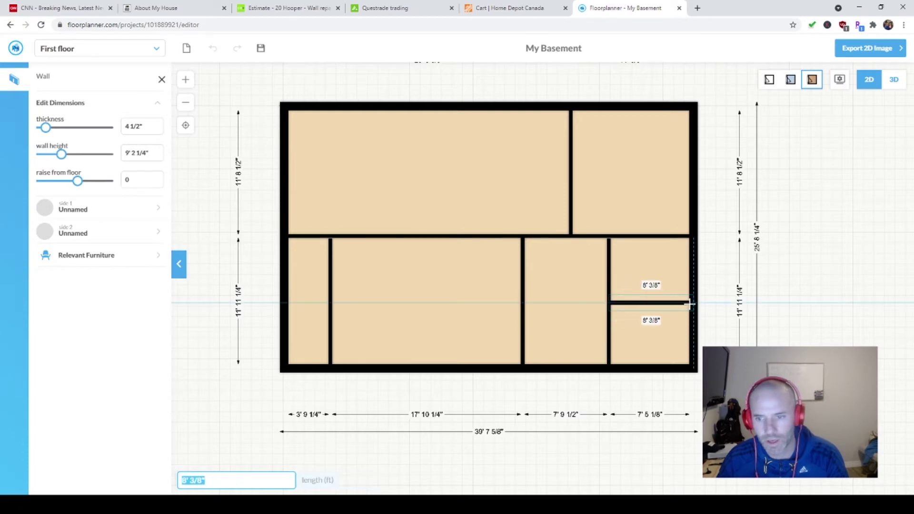
click(692, 303)
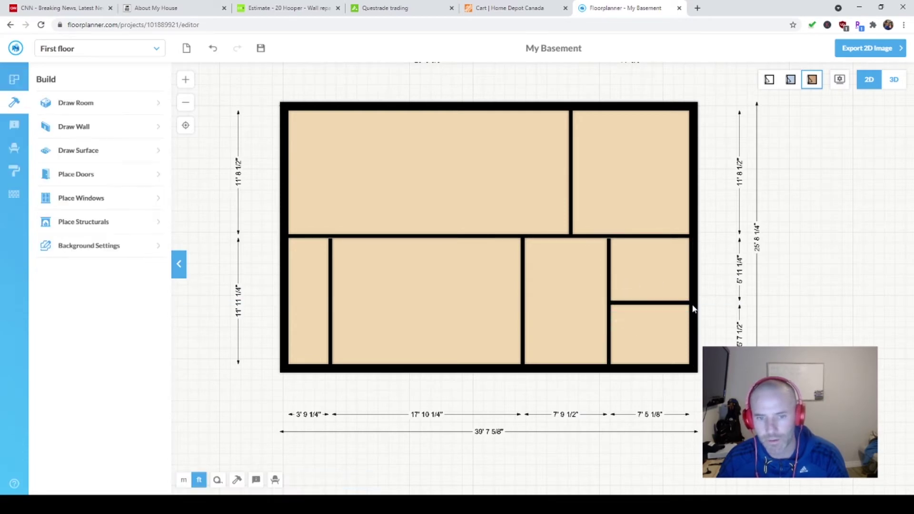
click(330, 243)
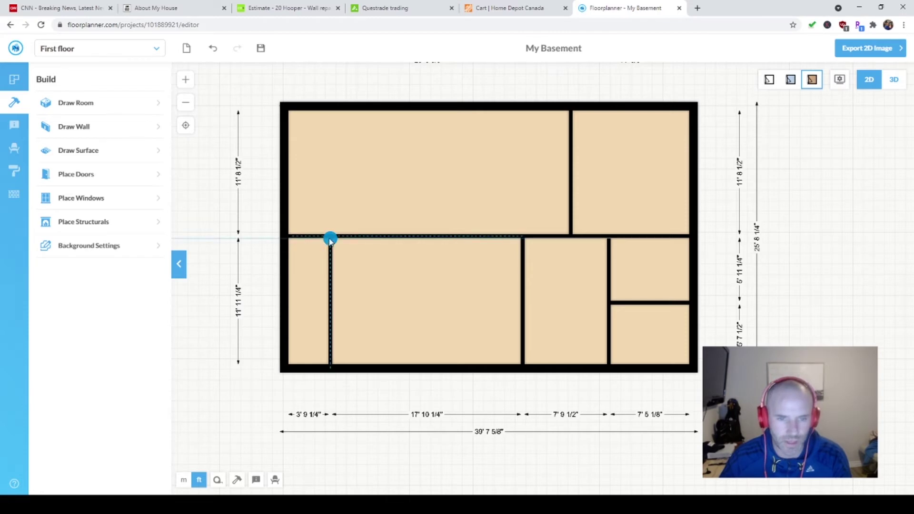
click(608, 240)
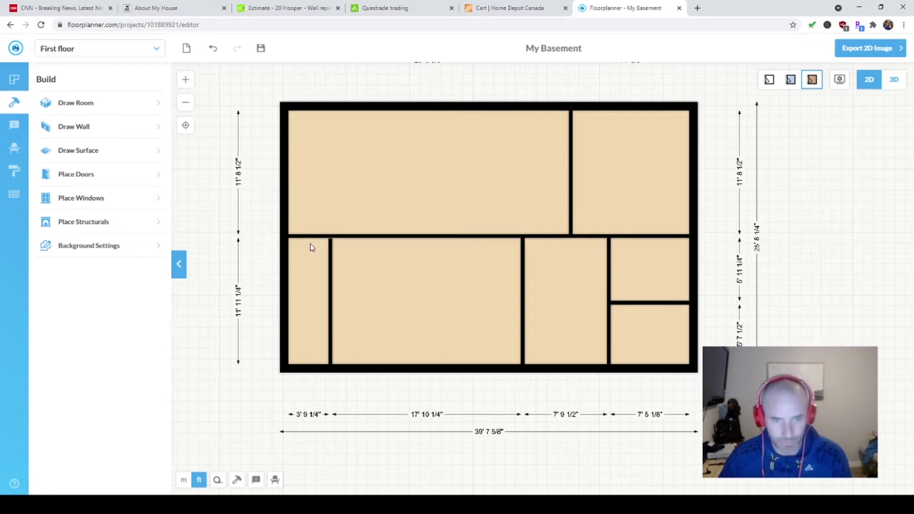
Step: Set the top-left room's type to Living
click(401, 175)
click(401, 175)
click(401, 176)
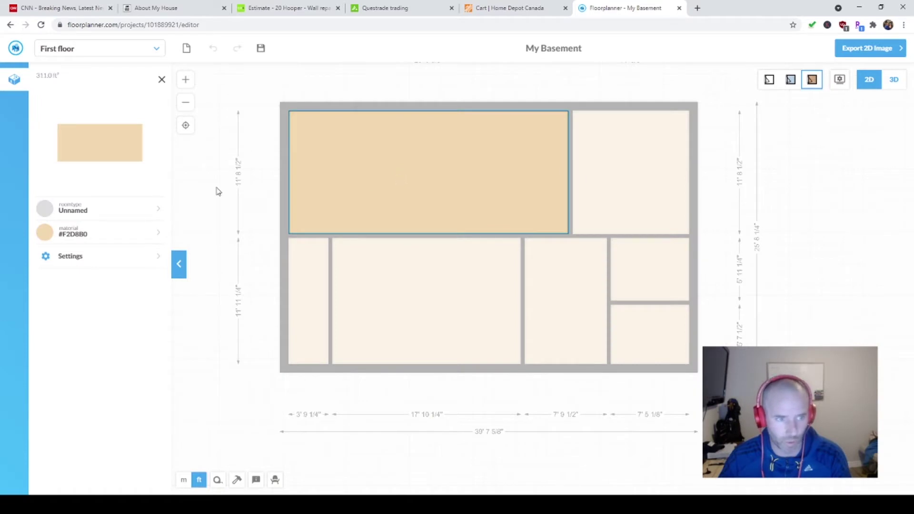
click(157, 209)
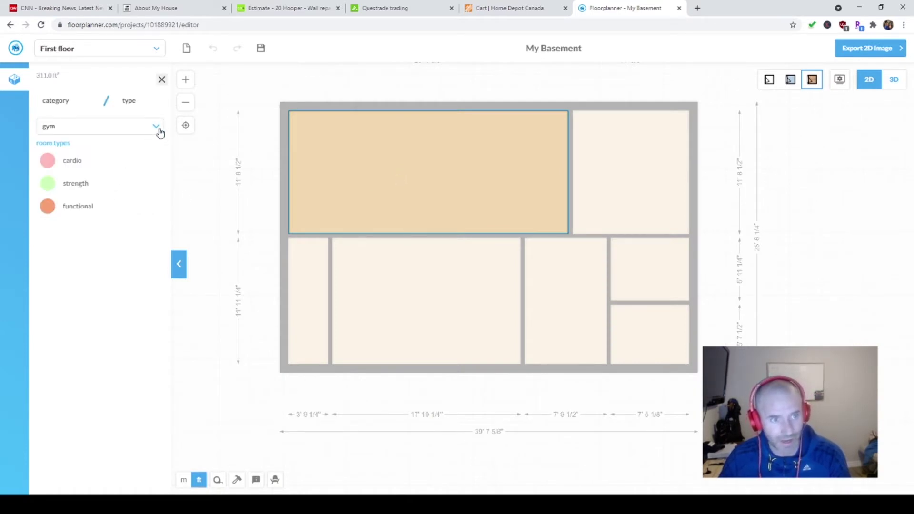
click(137, 158)
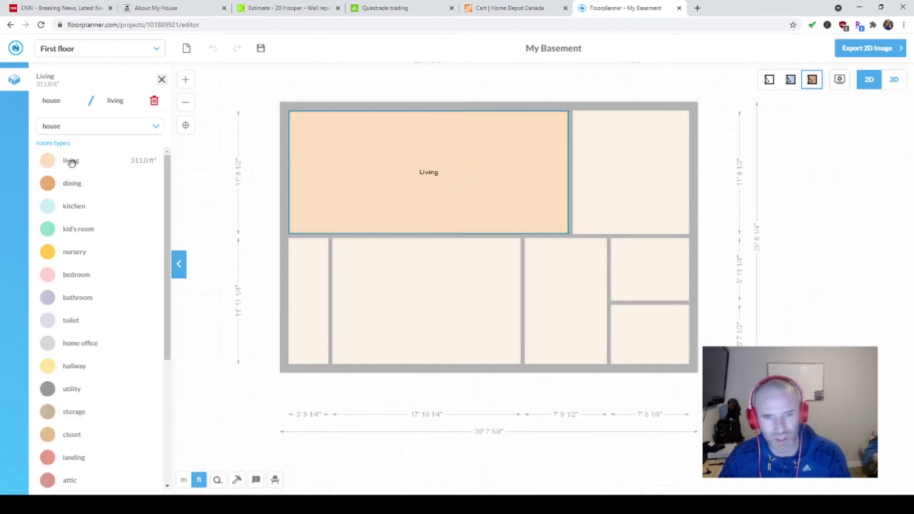
click(627, 171)
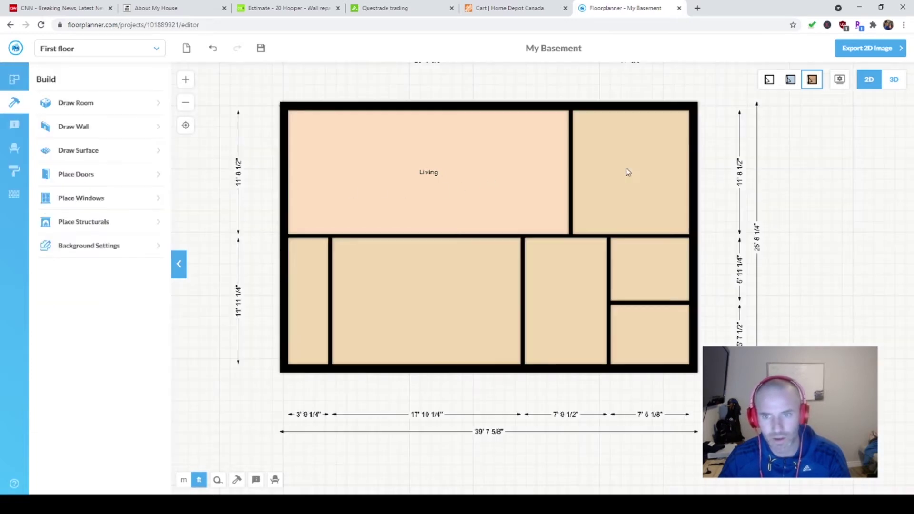
Step: Set the top-right room's type to Kid's room
click(629, 181)
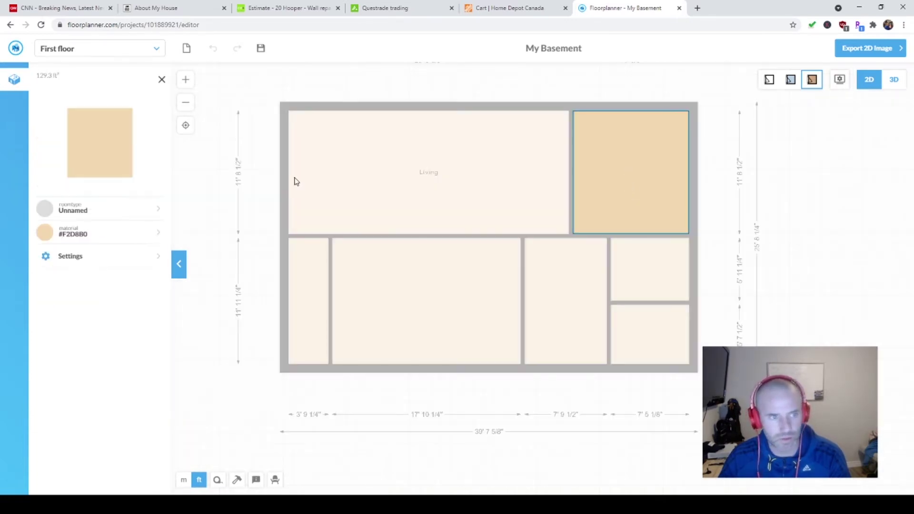
click(157, 209)
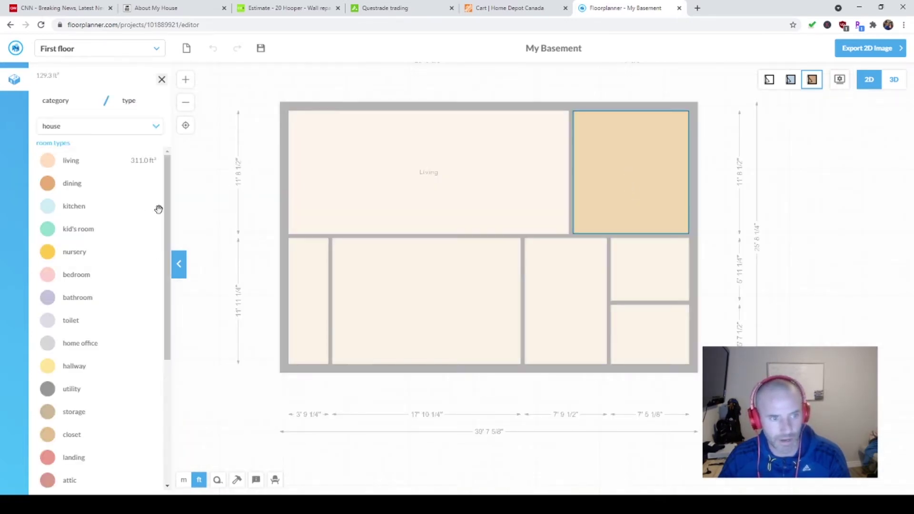
click(80, 228)
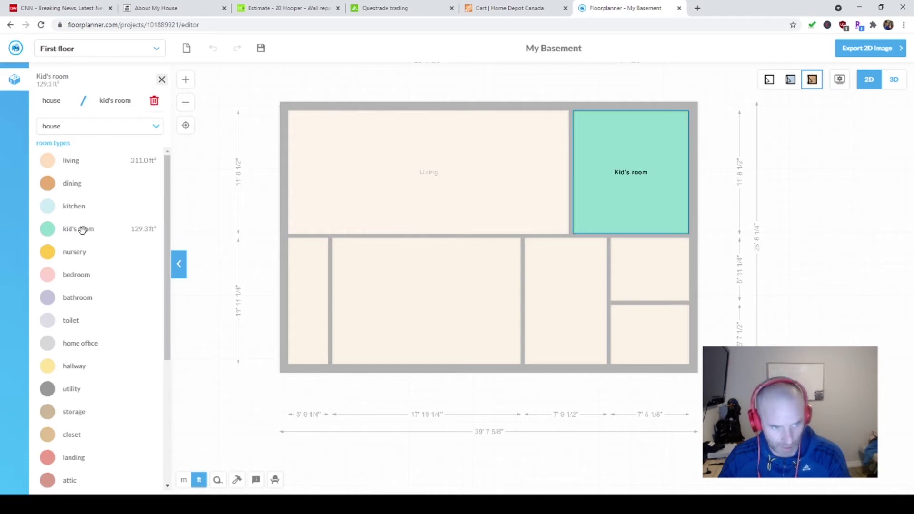
click(574, 282)
click(567, 287)
click(570, 292)
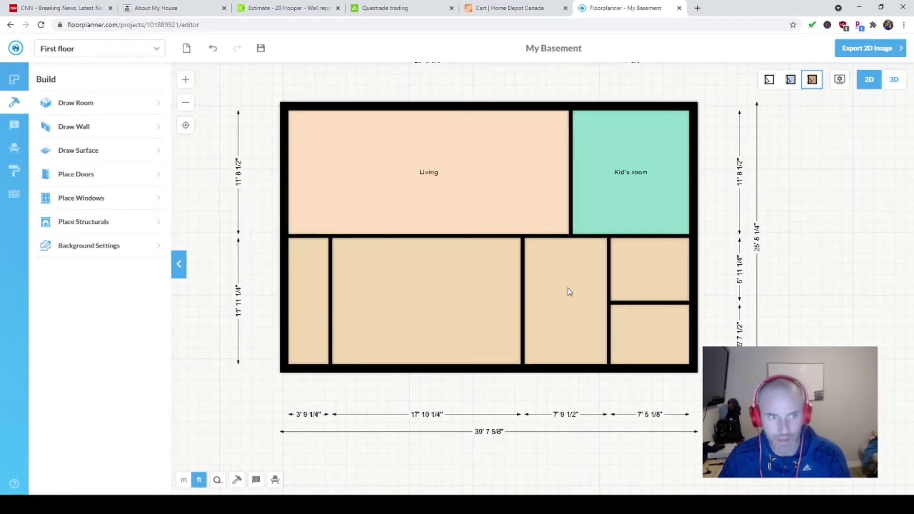
Step: Make the small right room a Utility room and the bottom-right room a Bathroom
click(652, 275)
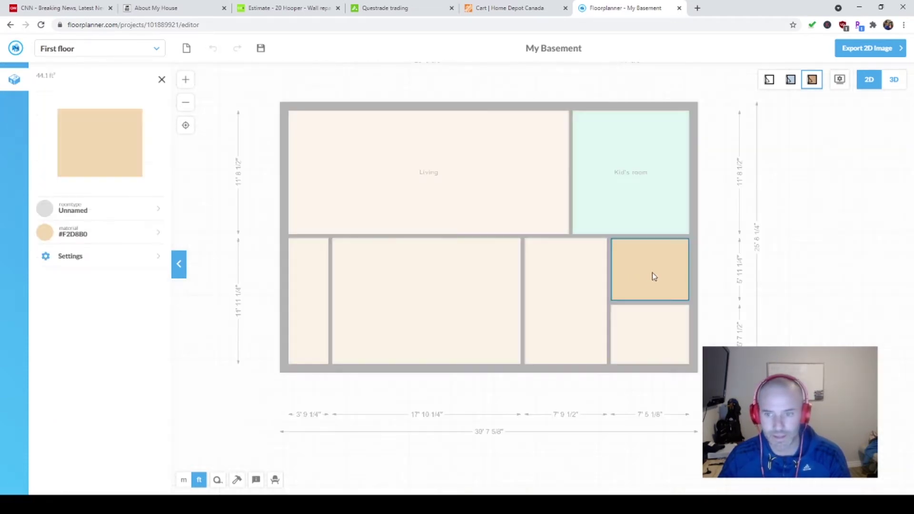
click(161, 212)
click(73, 389)
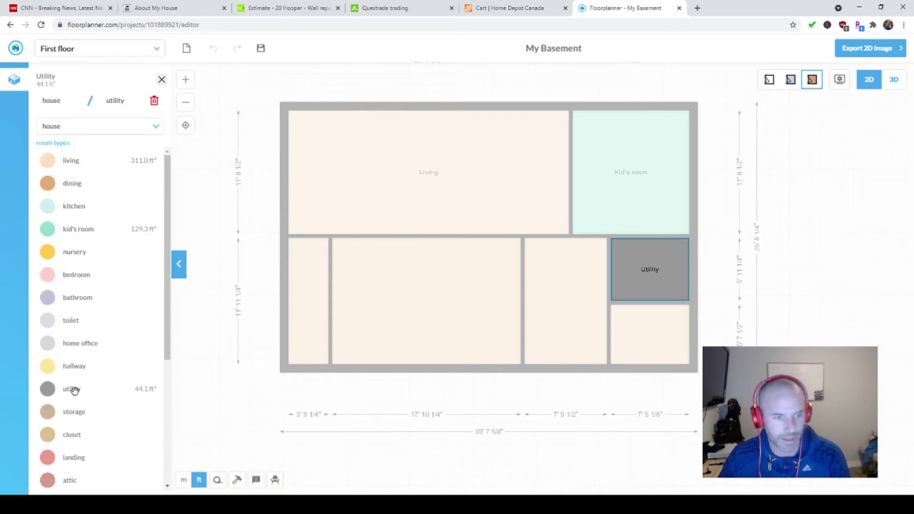
click(649, 328)
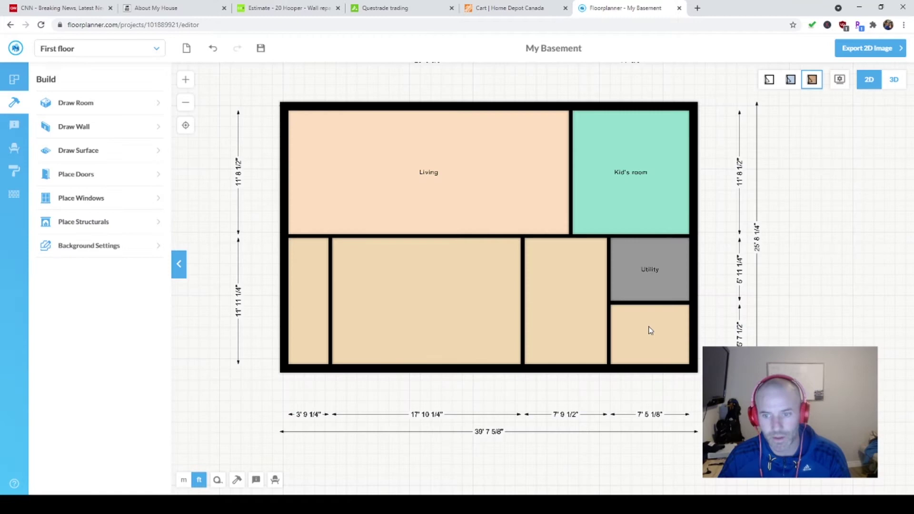
click(651, 330)
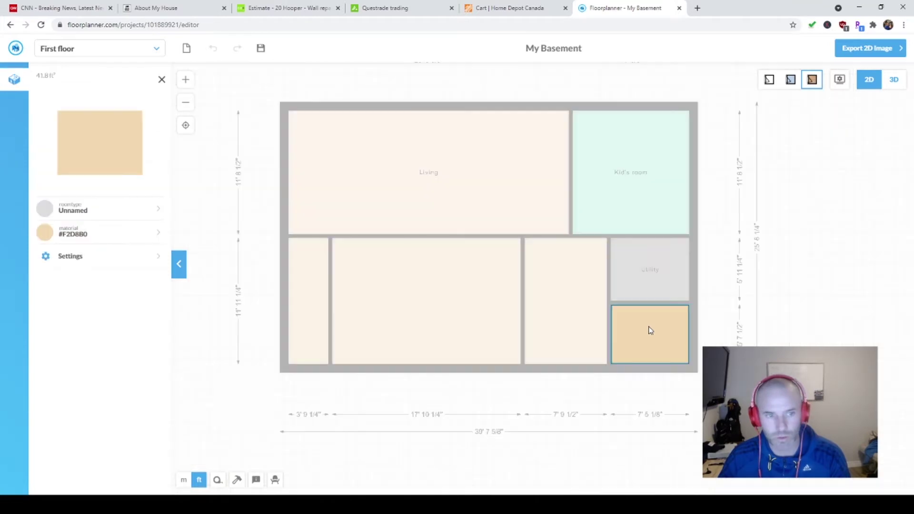
click(157, 209)
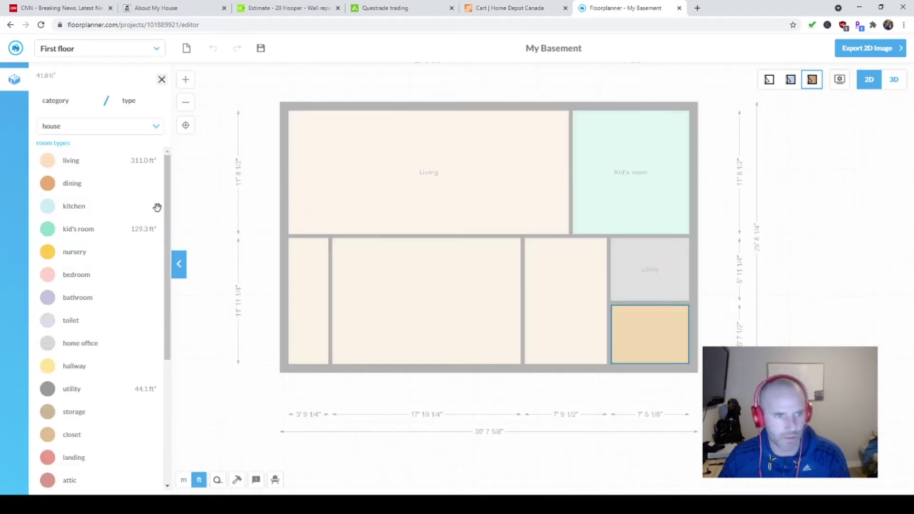
click(85, 298)
click(402, 296)
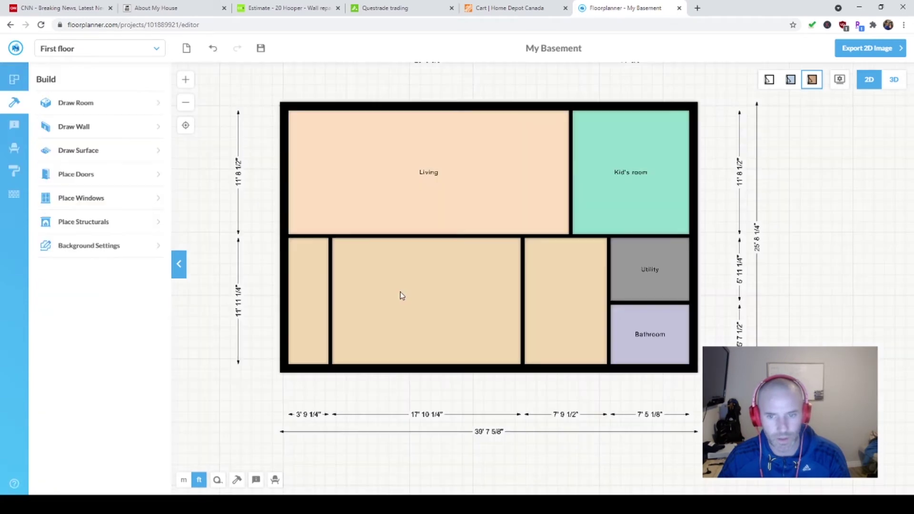
Step: Make the narrow left room a Utility room
click(306, 297)
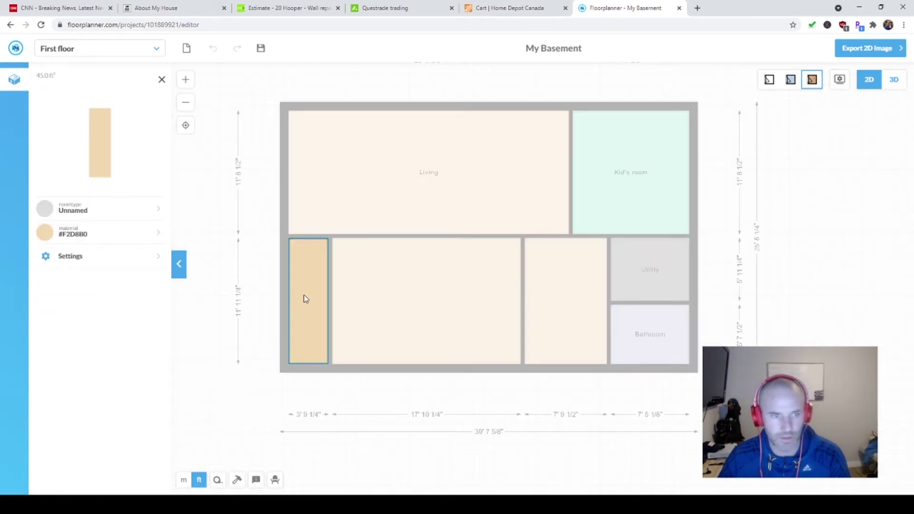
click(158, 209)
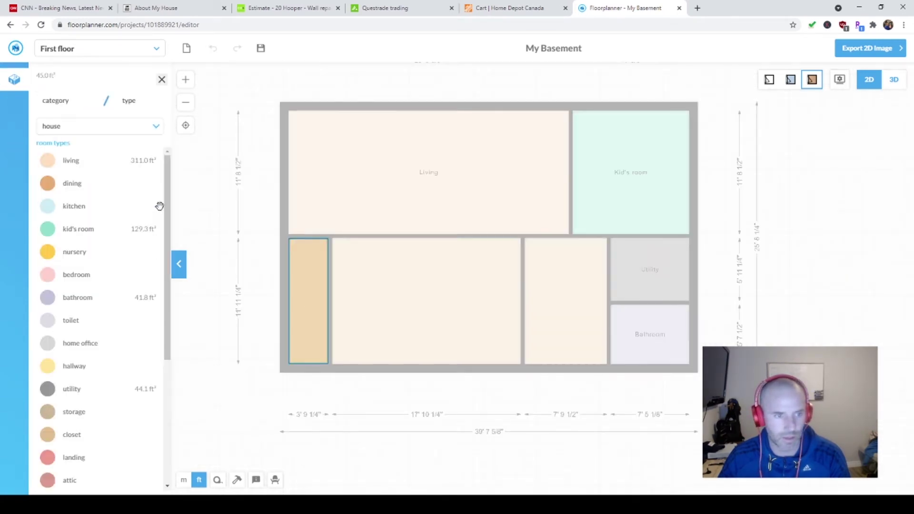
click(78, 389)
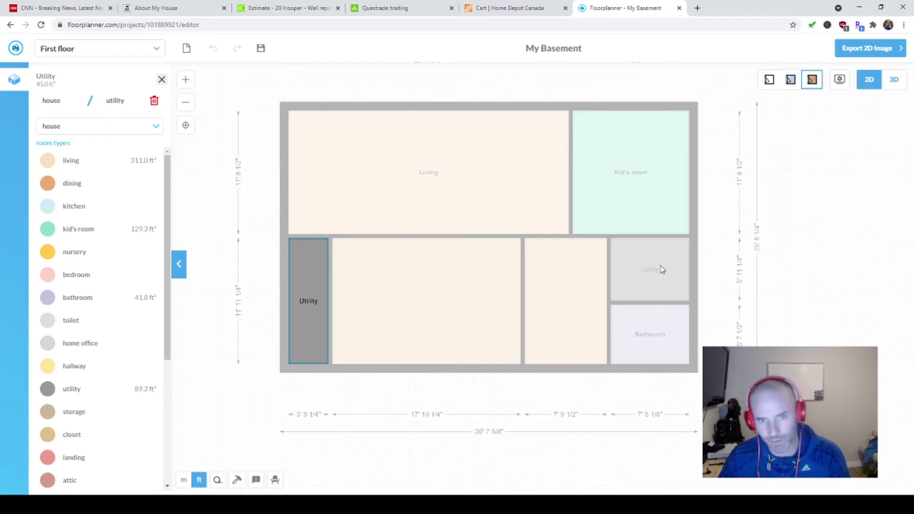
key(Escape)
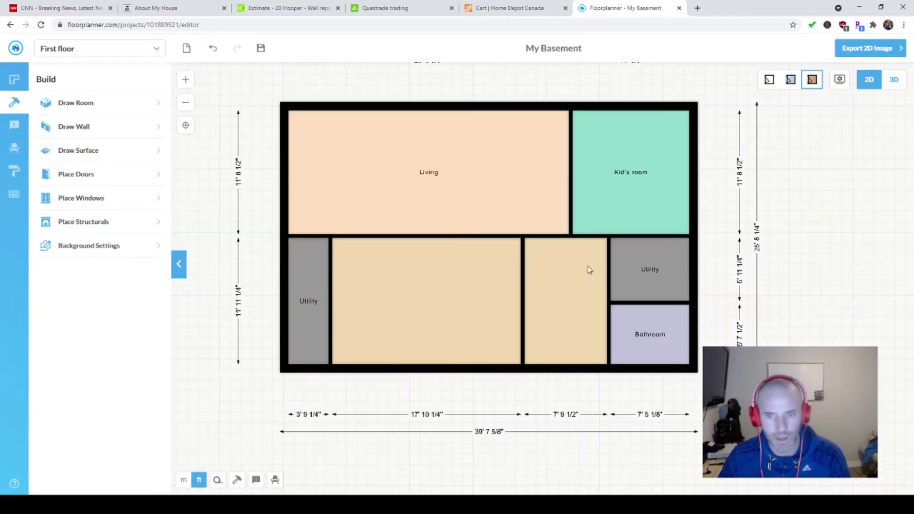
Step: Place a 37.5" x 53.25" staircase in the lower-middle room, turned to 0° against its right wall
click(83, 222)
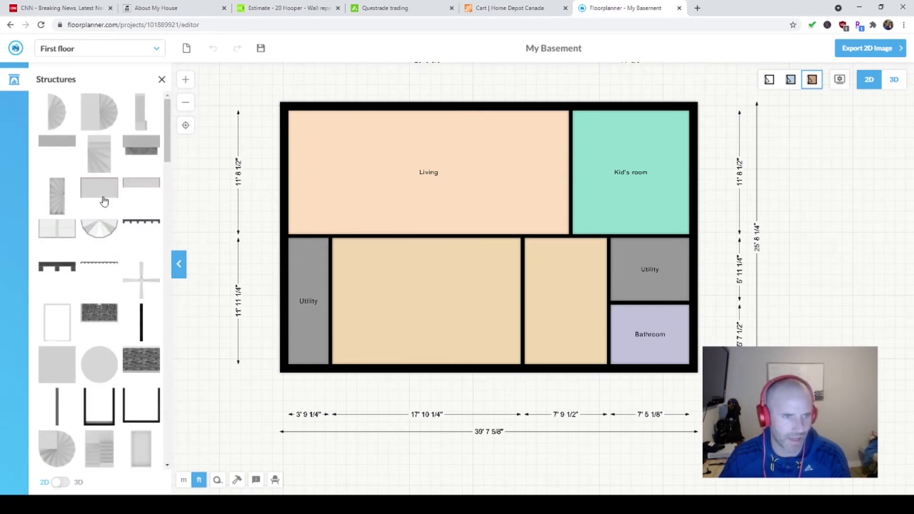
scroll(104, 201, down, 5)
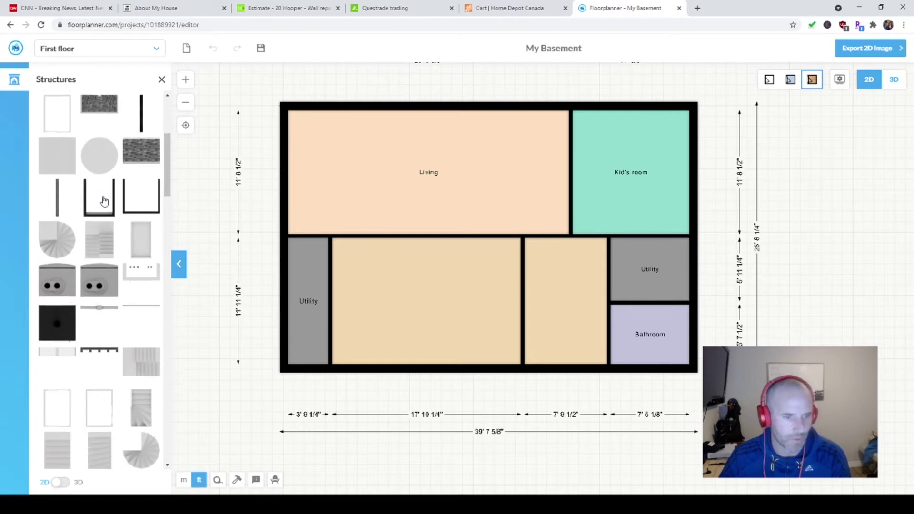
scroll(104, 201, down, 3)
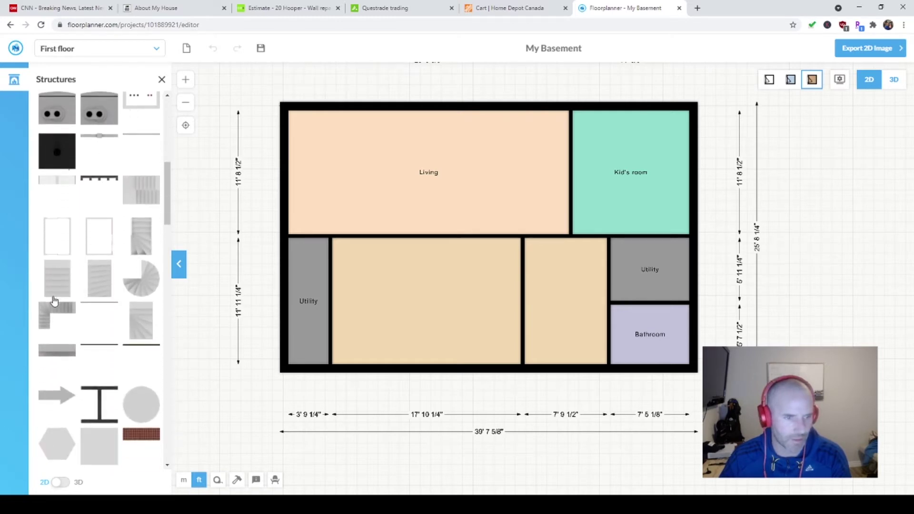
drag(57, 286, 500, 301)
click(500, 295)
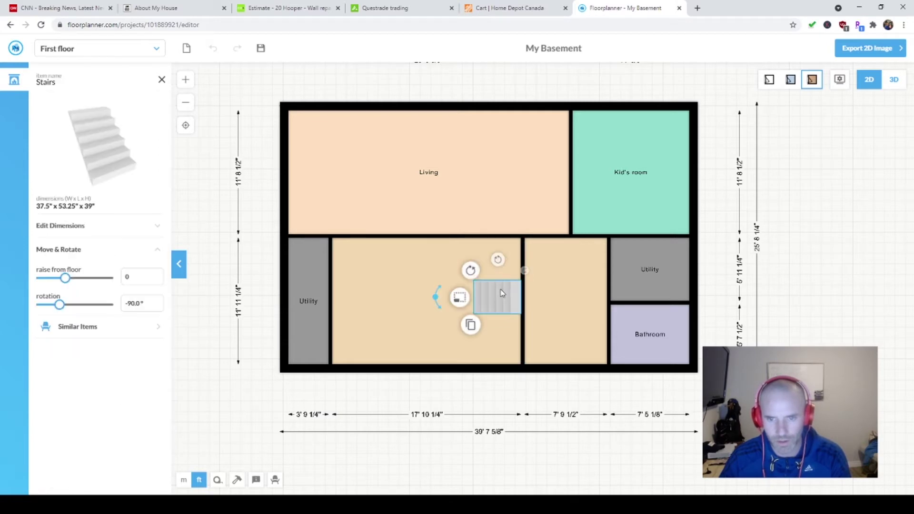
click(499, 260)
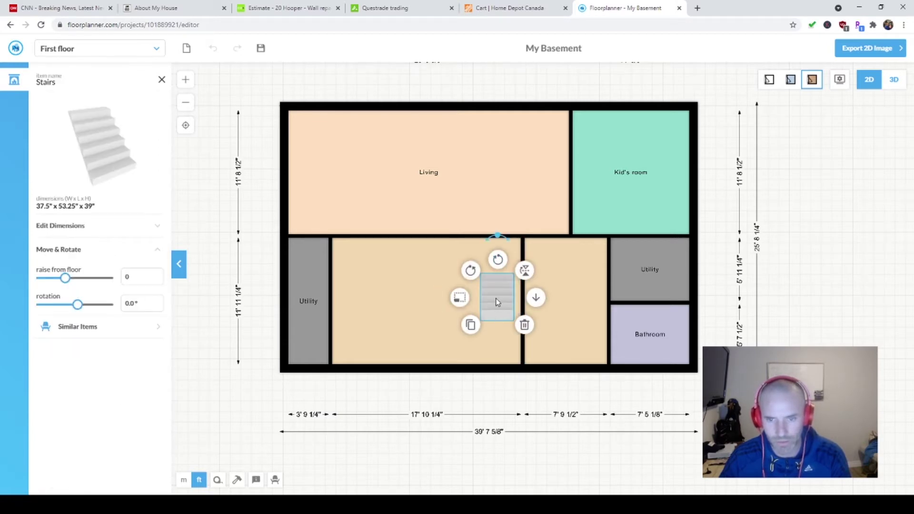
drag(509, 304, 511, 306)
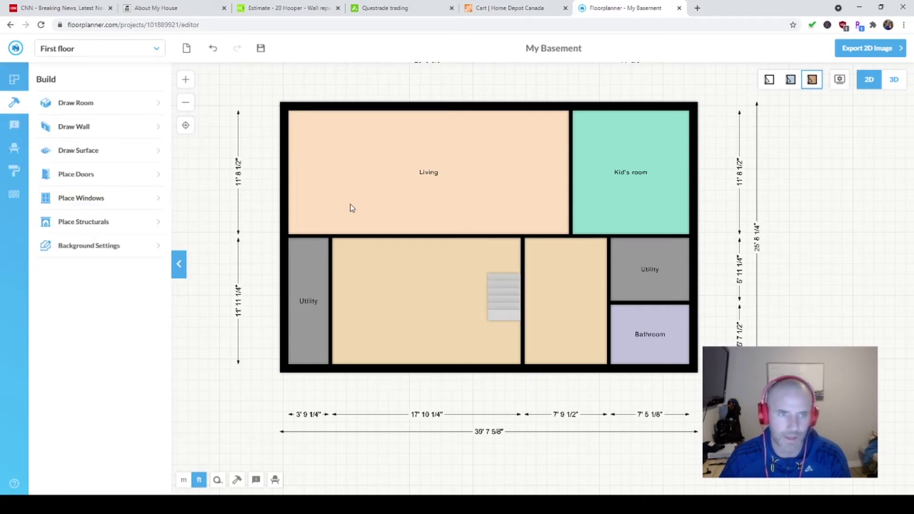
Step: Draw a wall around the stairs from the middle wall down to the bottom wall, forming a stairwell
click(84, 134)
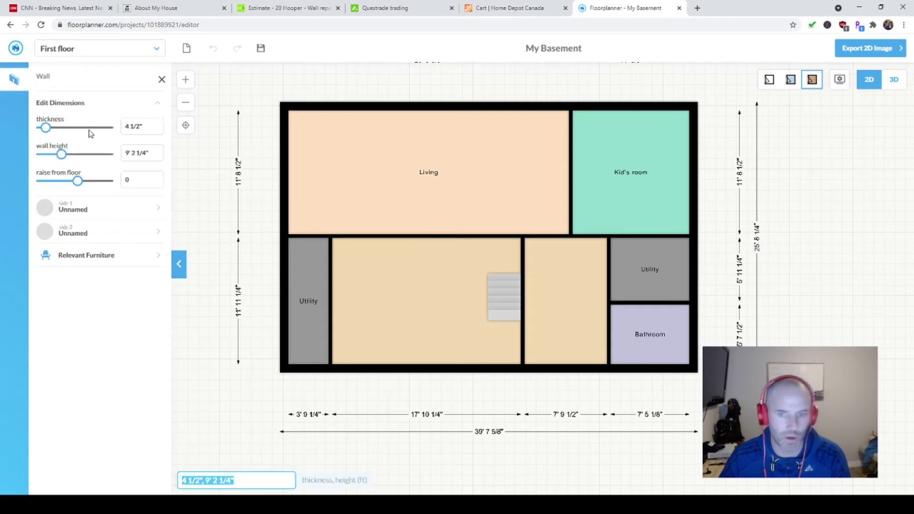
click(482, 238)
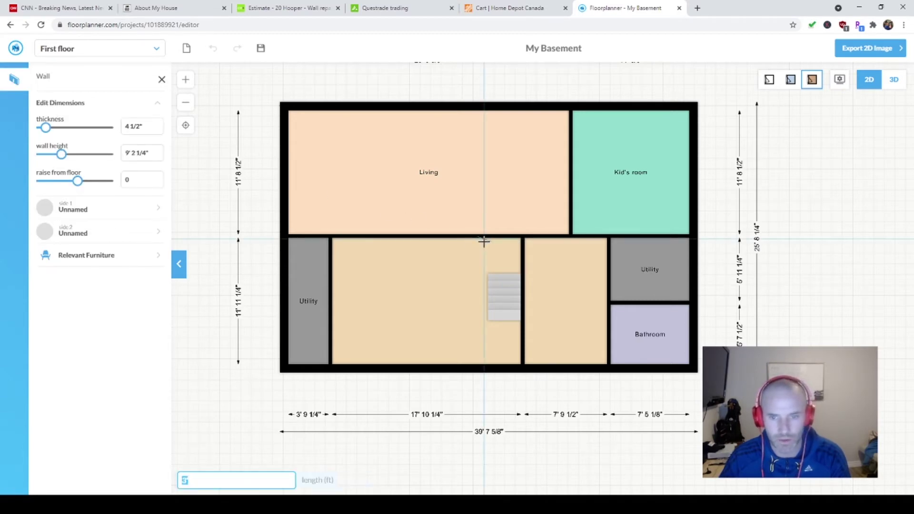
click(483, 325)
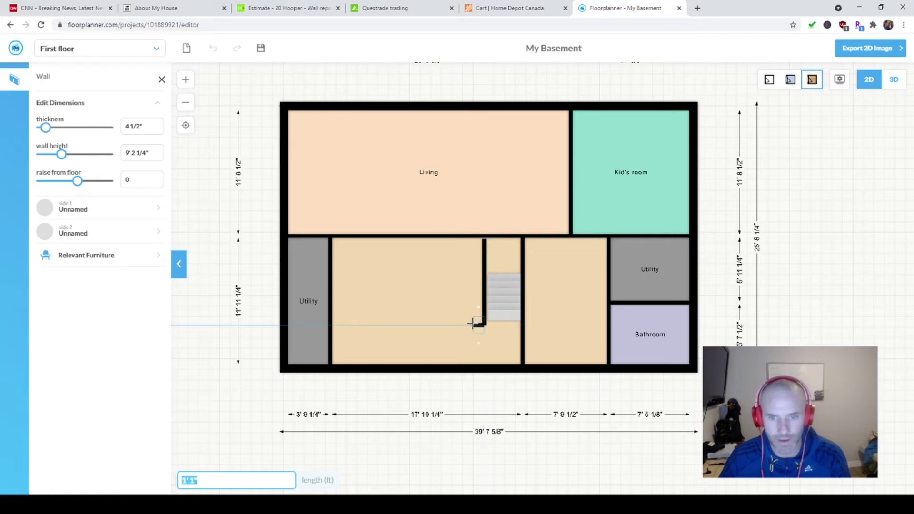
click(449, 326)
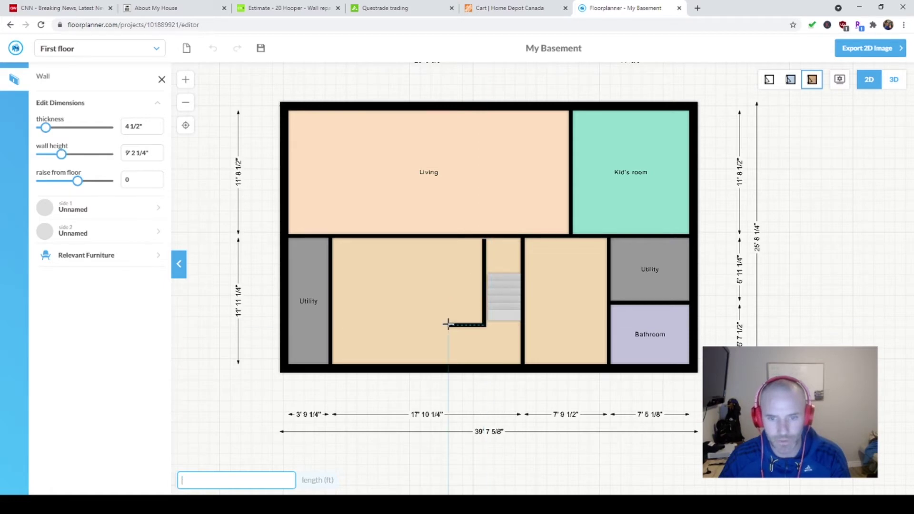
click(448, 367)
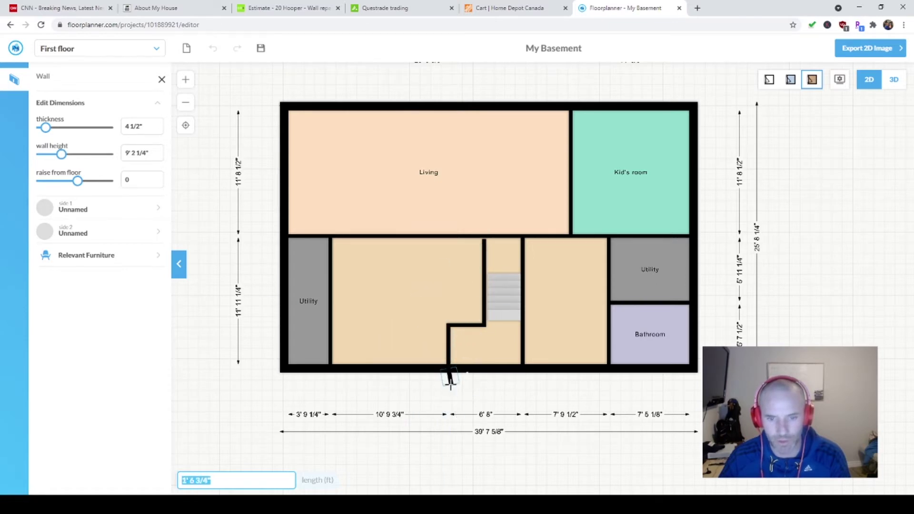
key(Escape)
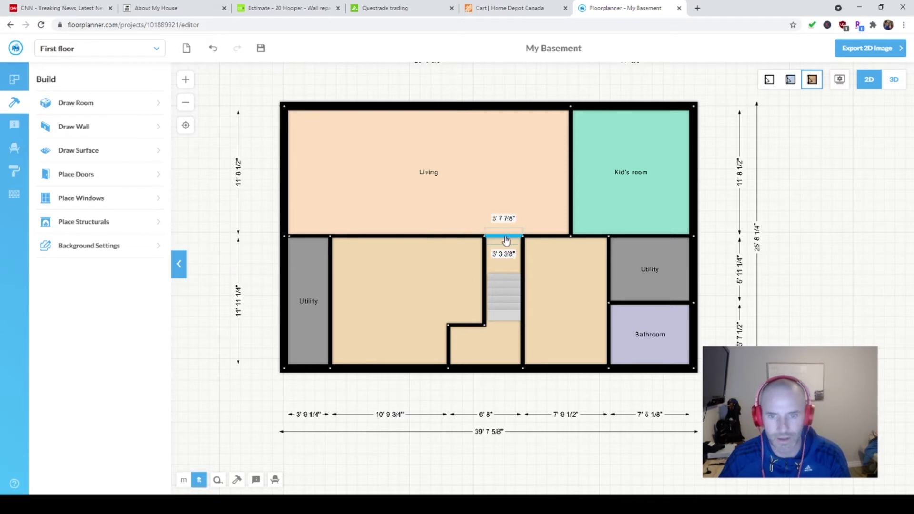
Step: Delete the wall segment above the stairs so the stairwell opens into the Living room
click(506, 237)
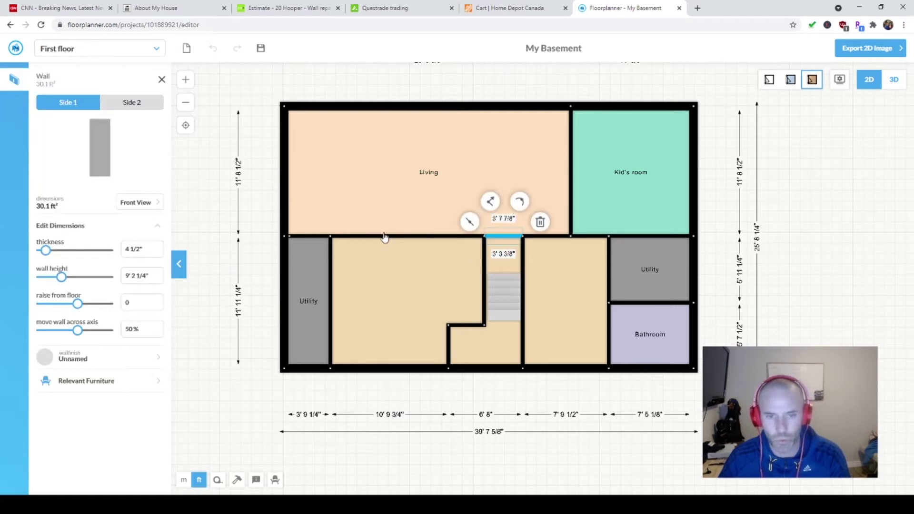
key(Delete)
click(501, 238)
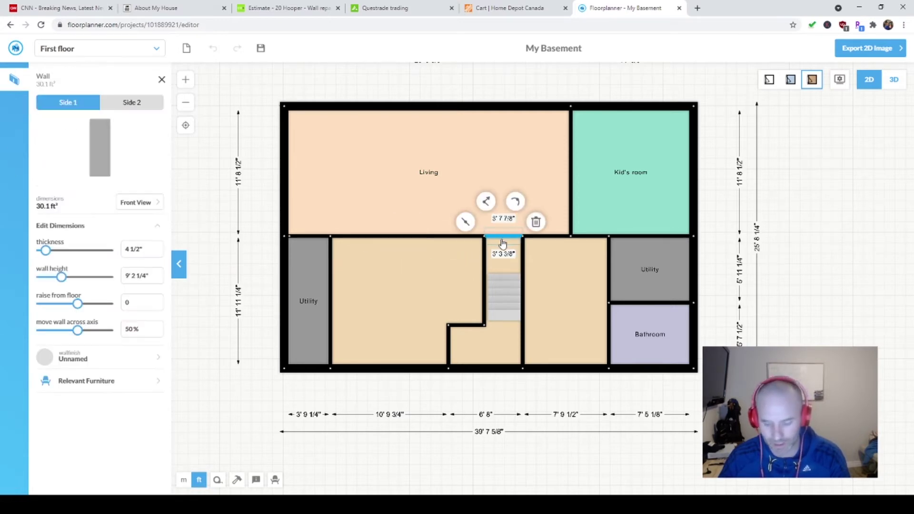
key(Delete)
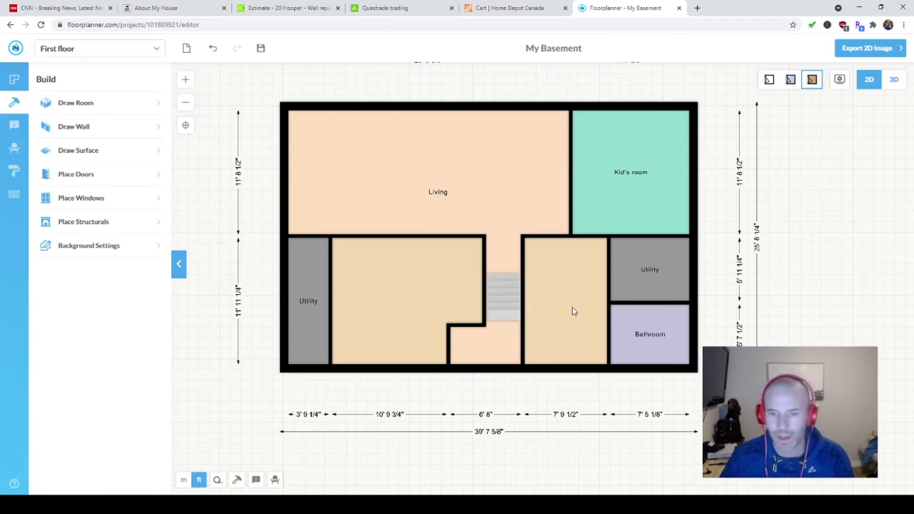
Step: Set the L-shaped room left of the stairs to Home Office and view the design info
click(391, 294)
click(158, 209)
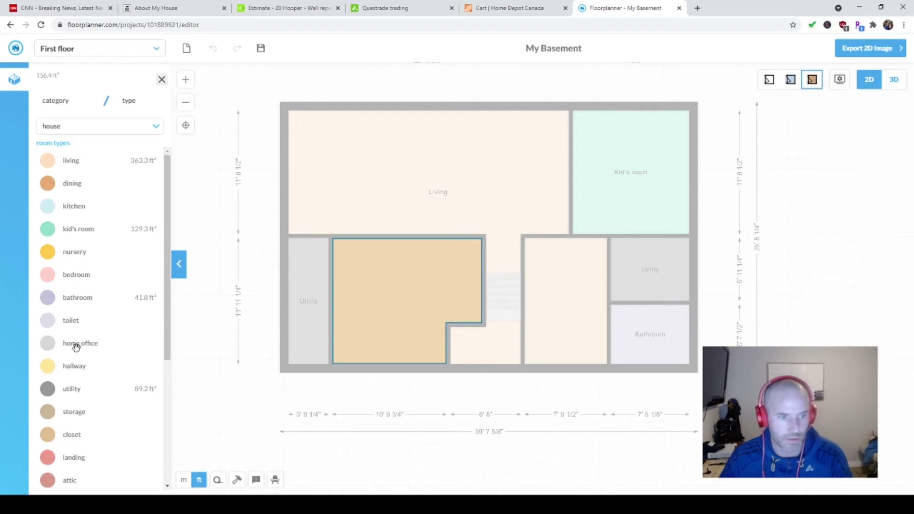
scroll(86, 285, down, 3)
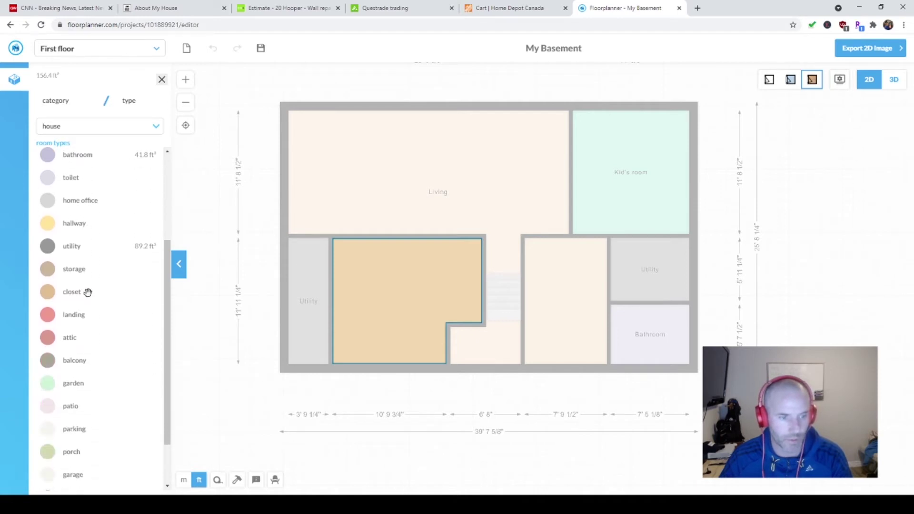
scroll(87, 351, down, 2)
scroll(86, 350, up, 5)
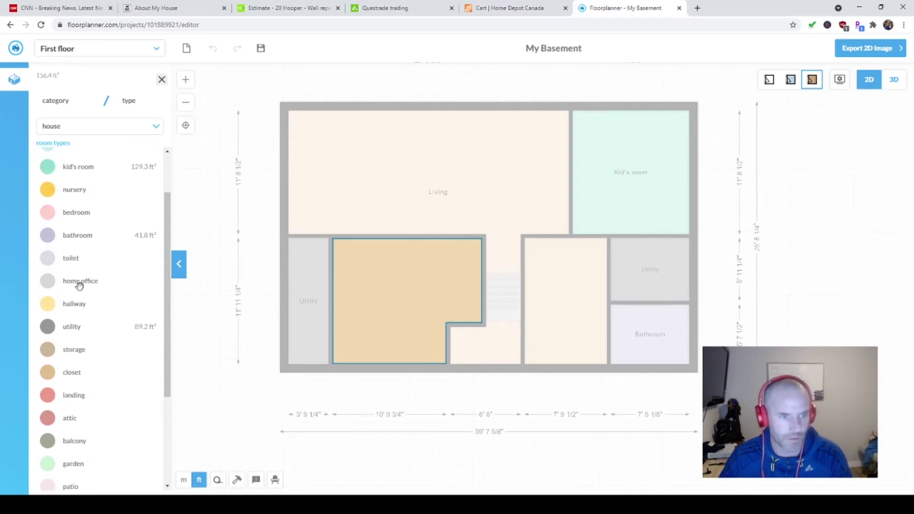
click(78, 282)
click(494, 322)
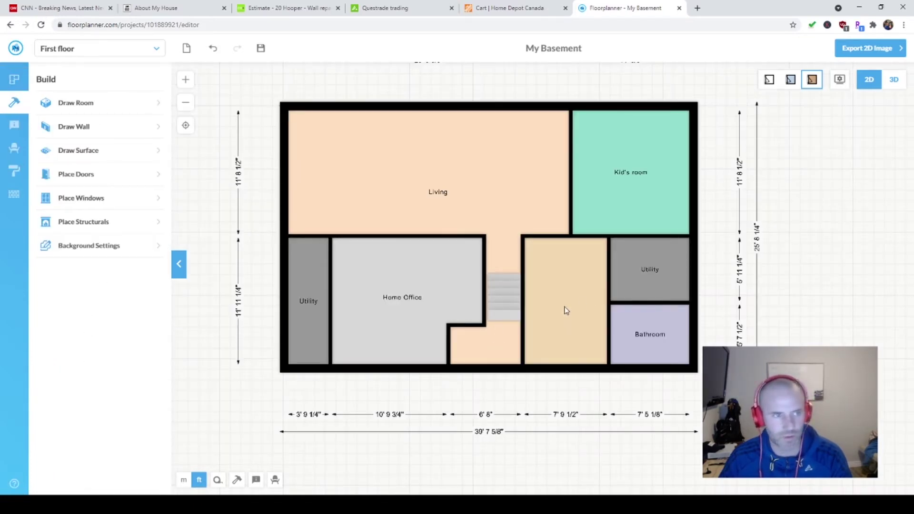
click(14, 79)
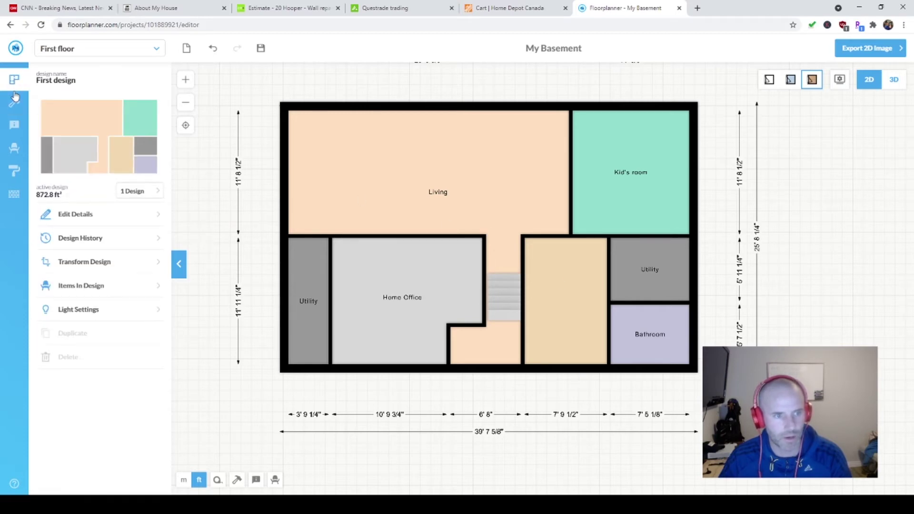
Step: Add a 'Laundry room' text label in the room right of the stairs, lower in the room
click(14, 125)
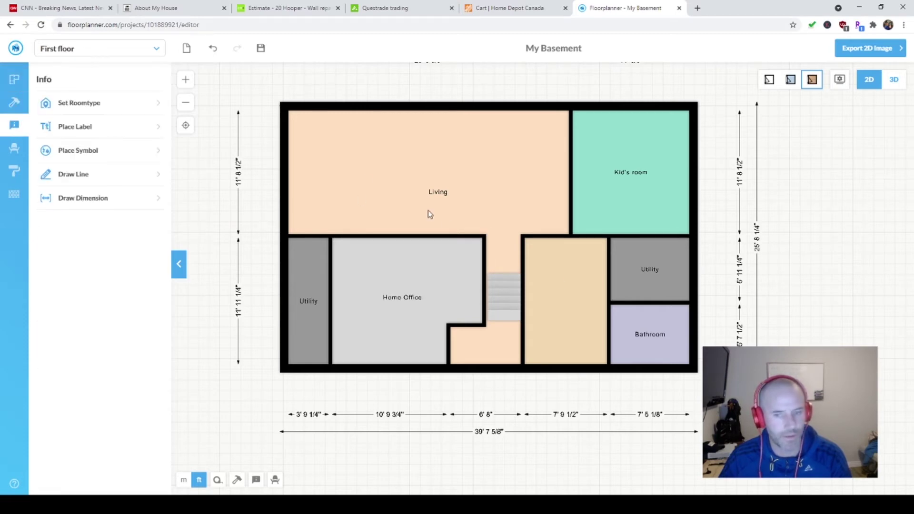
click(80, 127)
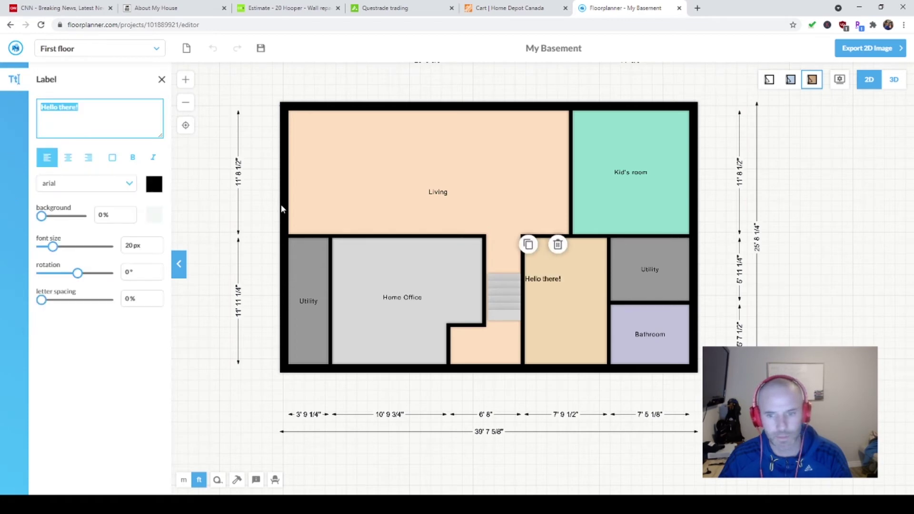
click(542, 282)
click(543, 283)
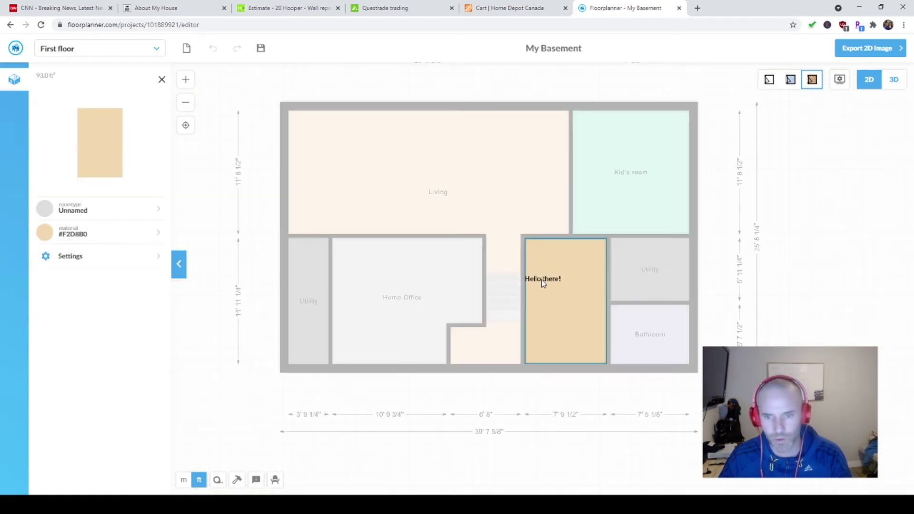
click(543, 283)
click(543, 282)
click(559, 288)
click(558, 284)
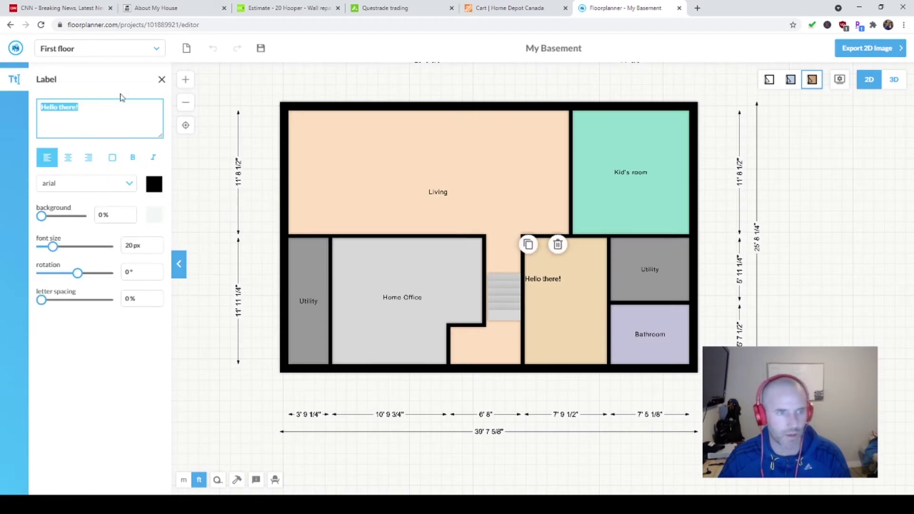
text(La)
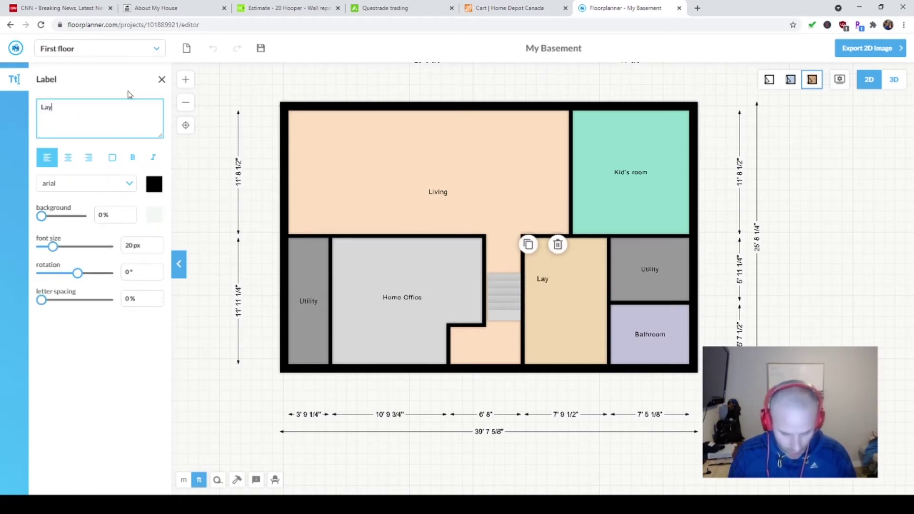
text(undry room\)
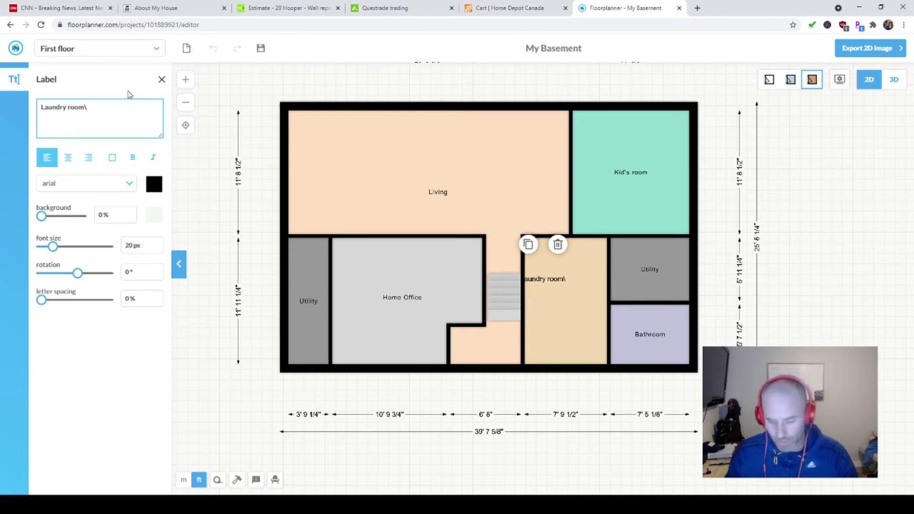
key(BackSpace)
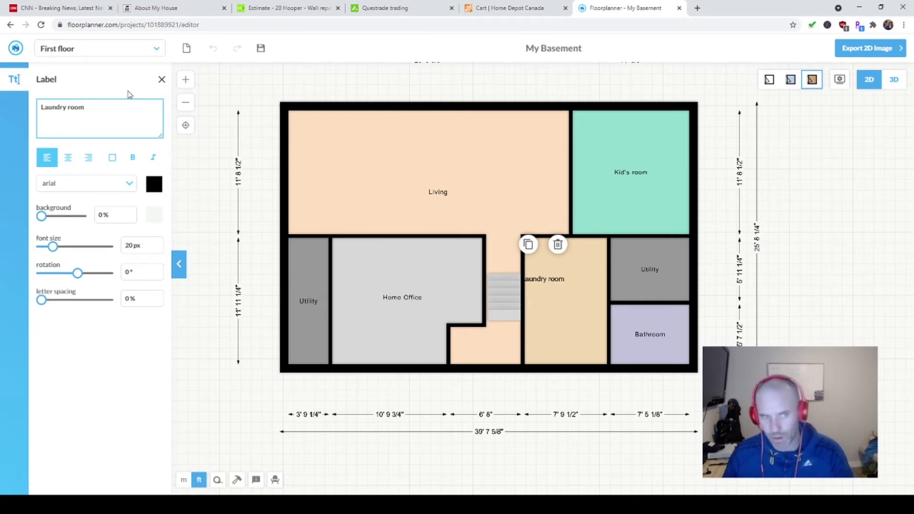
click(547, 310)
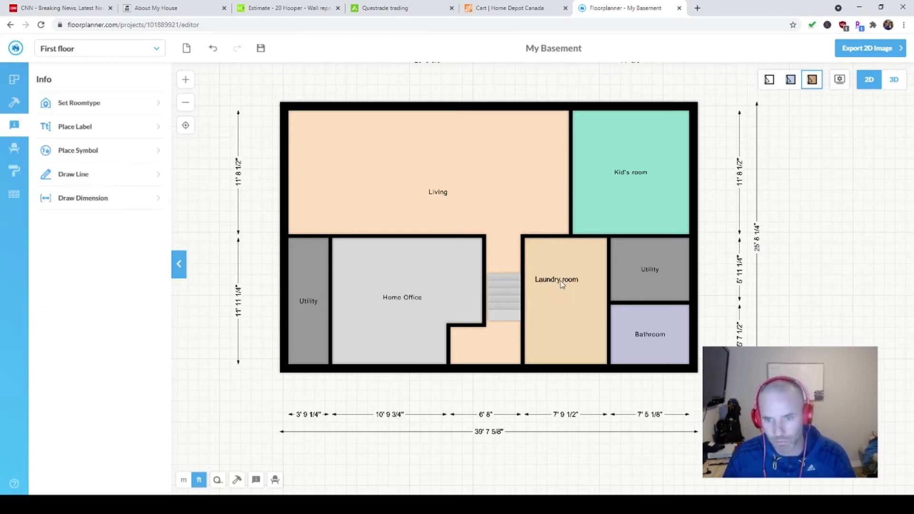
drag(564, 285, 569, 334)
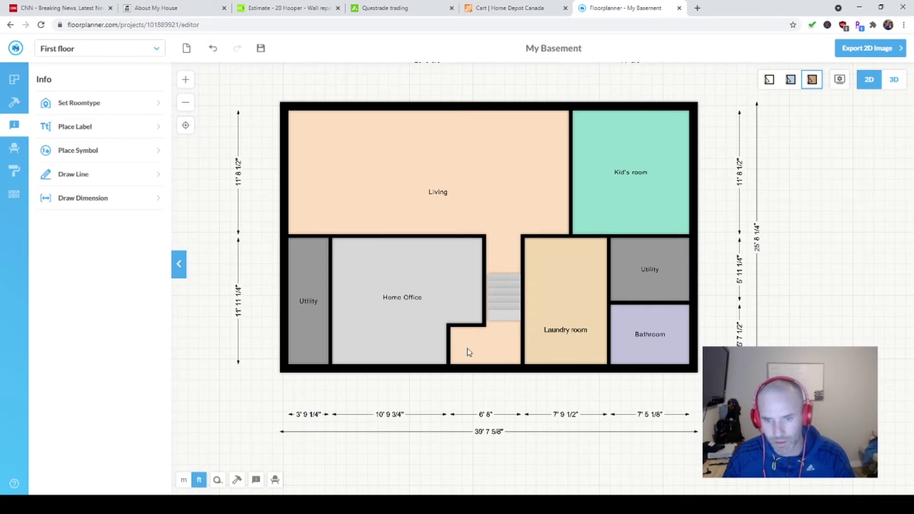
Step: Add a 'Stairwell' text label and position it in the small area below the stairs
click(112, 131)
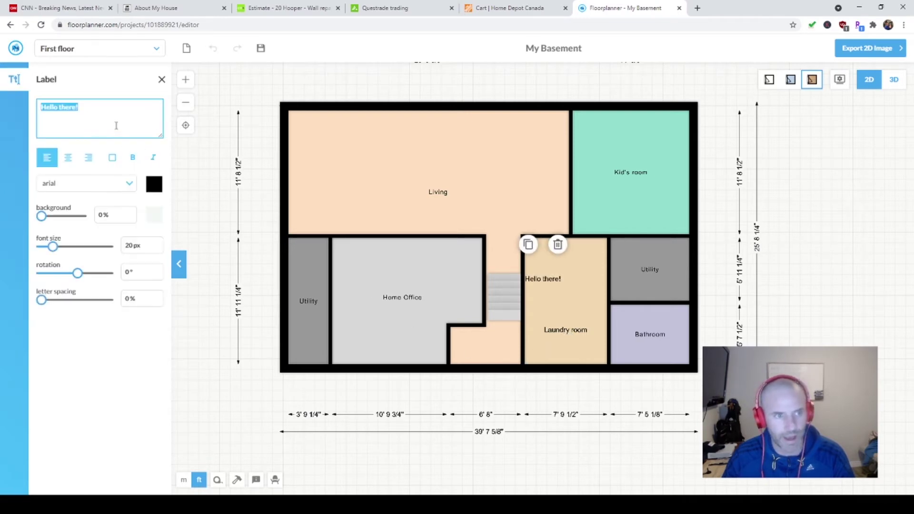
text(Sta)
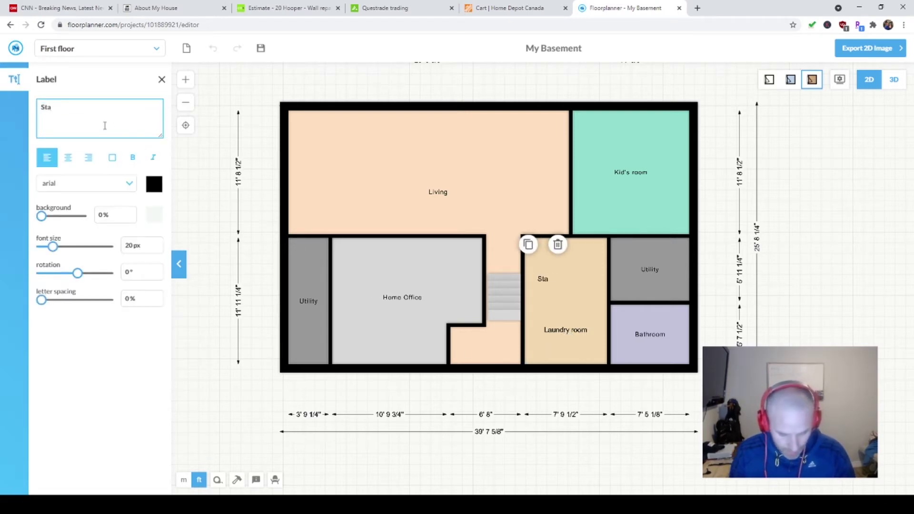
text(irwell)
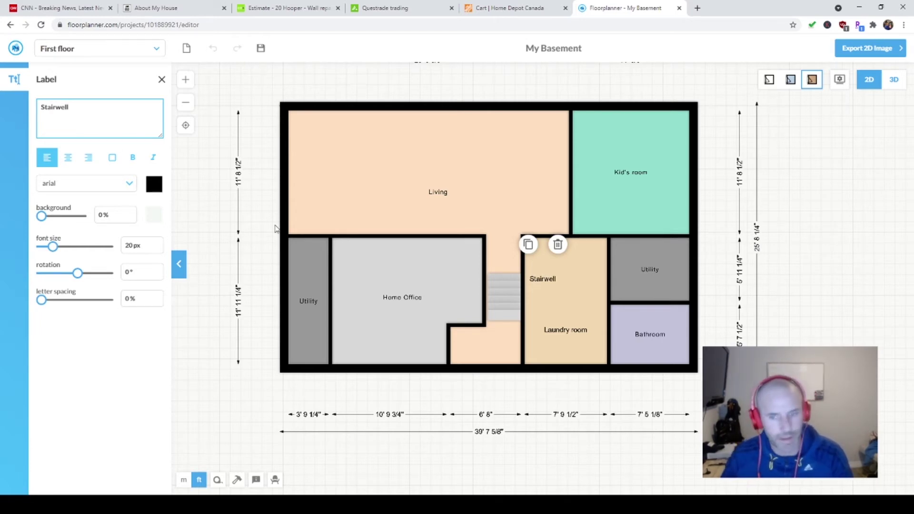
click(535, 311)
drag(542, 280, 529, 320)
drag(493, 343, 491, 337)
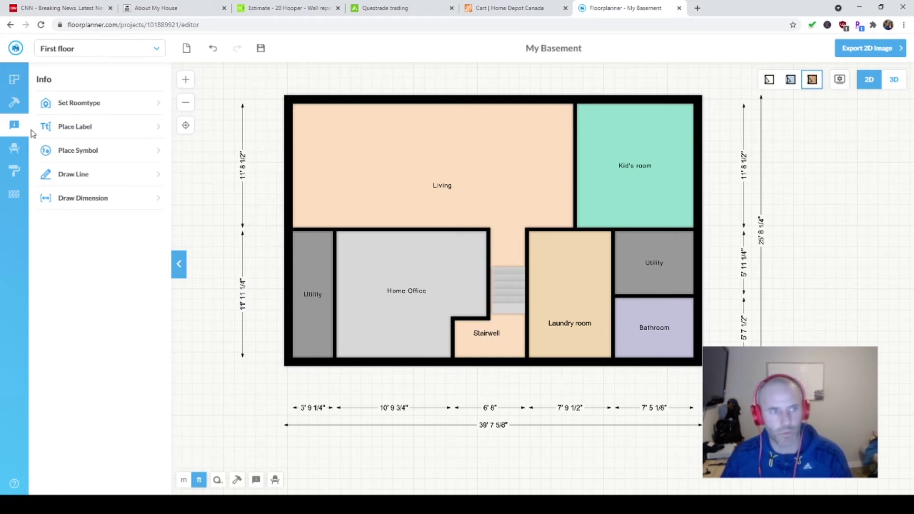
Step: Drag standard doors onto six interior walls: stairs–Home Office, stairs–Laundry, Utility–Home Office, Utility–Laundry, Laundry–Bathroom, Living–Kid's room
click(23, 103)
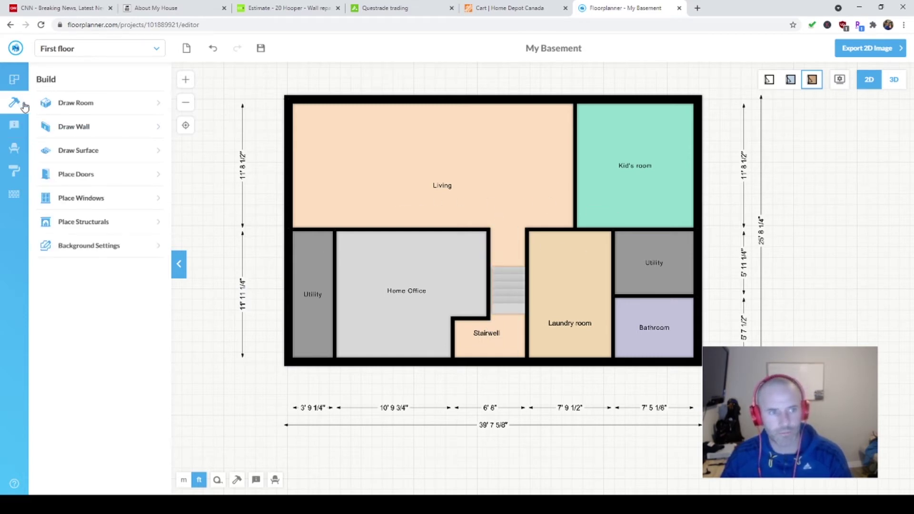
click(86, 177)
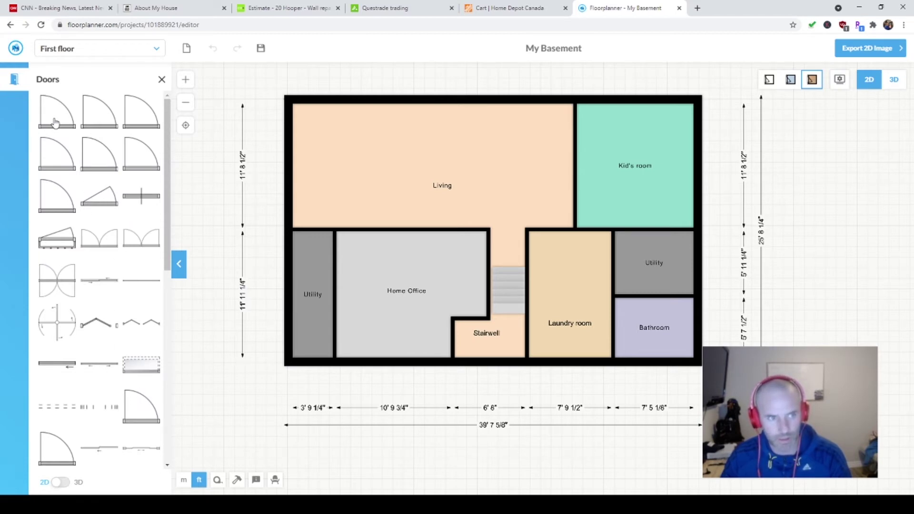
drag(55, 122, 498, 254)
drag(53, 122, 546, 259)
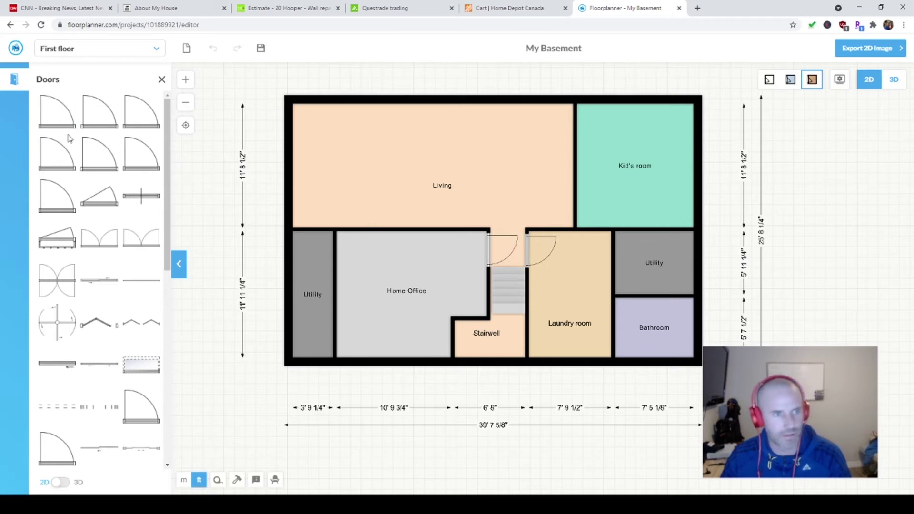
drag(63, 126, 321, 296)
drag(57, 114, 619, 275)
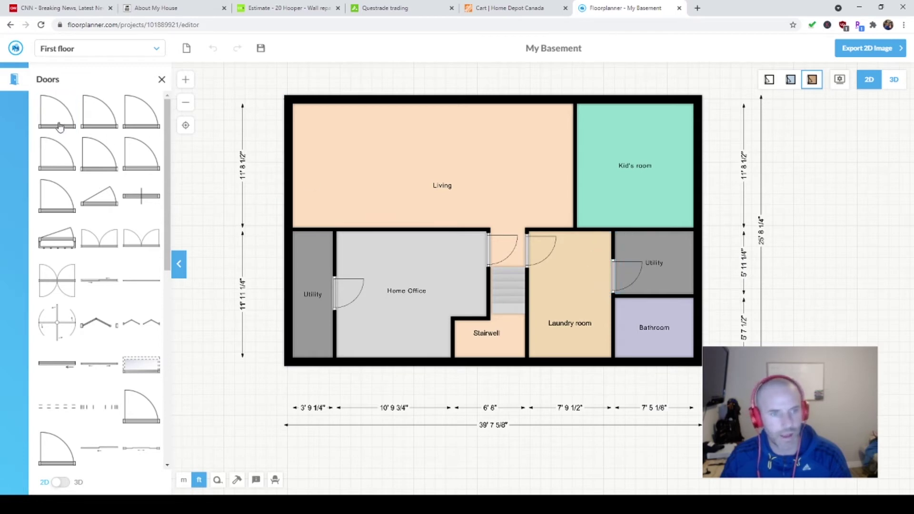
drag(59, 127, 621, 321)
drag(60, 121, 586, 212)
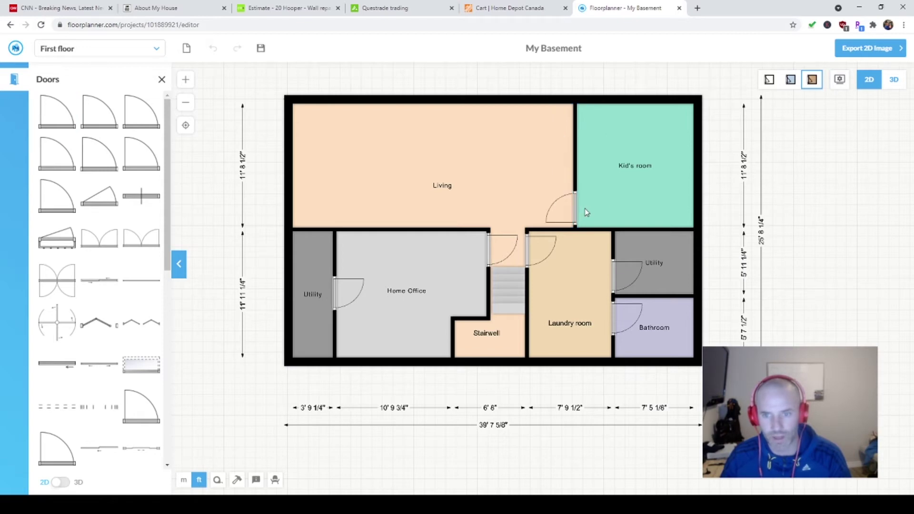
Step: Flip the Utility–Home Office door to swing into the Utility room and make it 32 inches wide
click(335, 290)
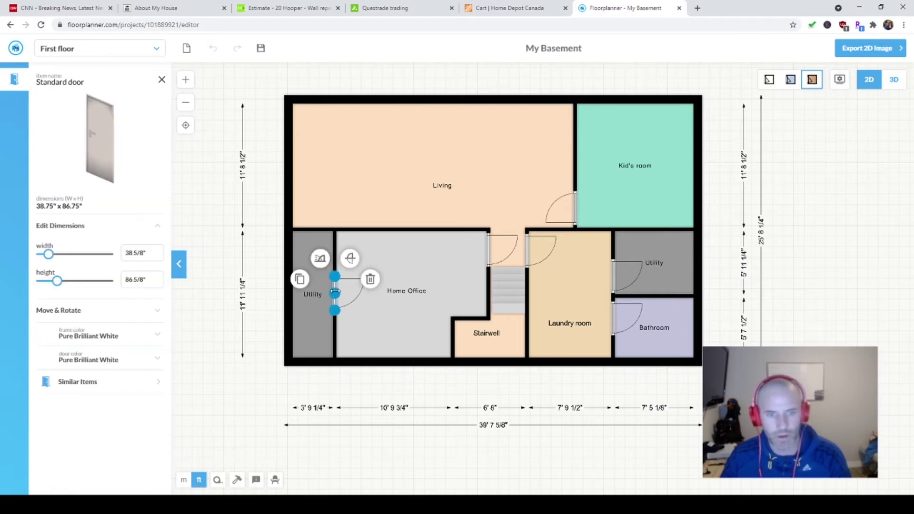
click(329, 260)
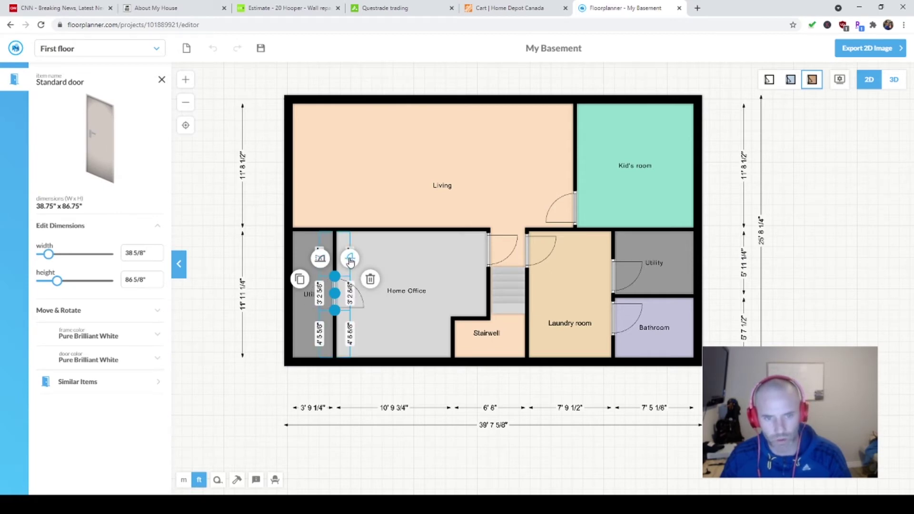
click(350, 260)
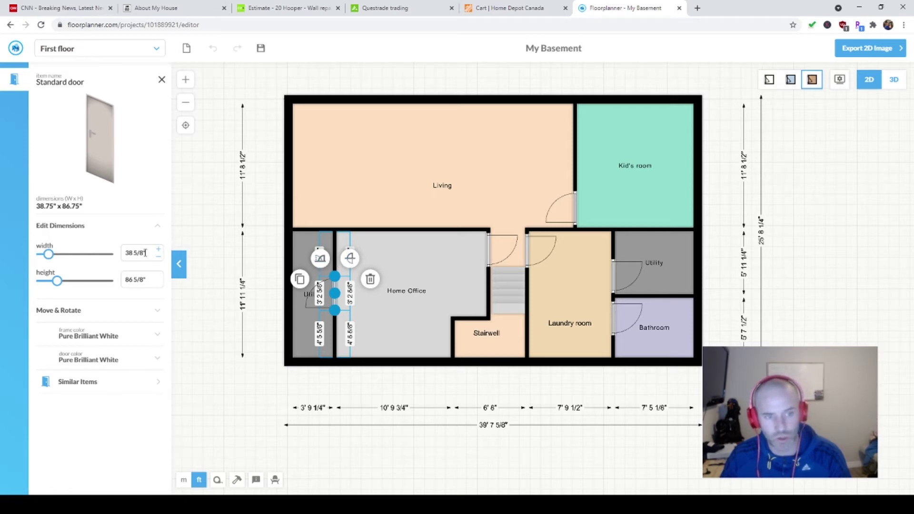
drag(145, 252, 119, 253)
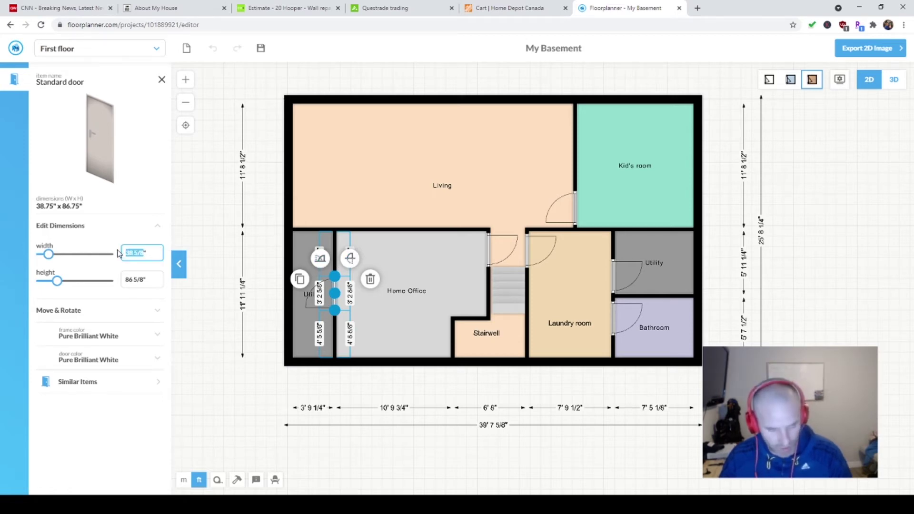
text(32)
key(Return)
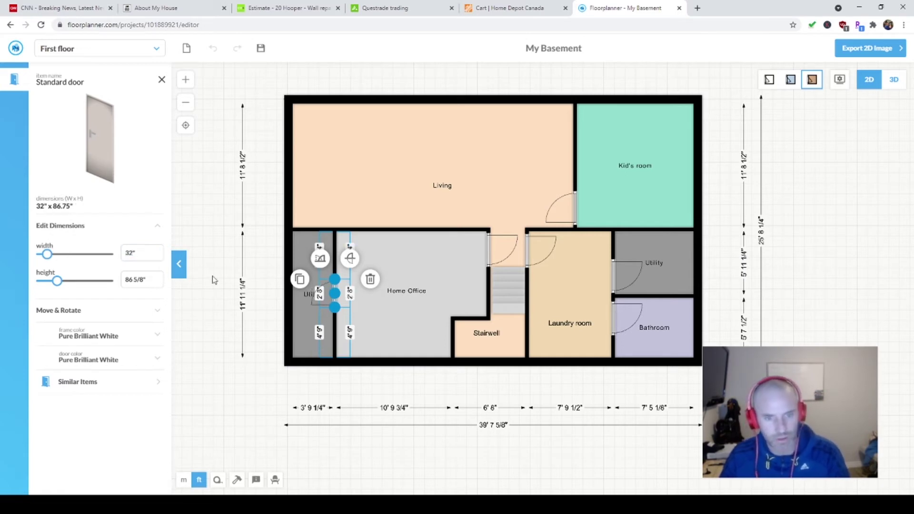
key(Escape)
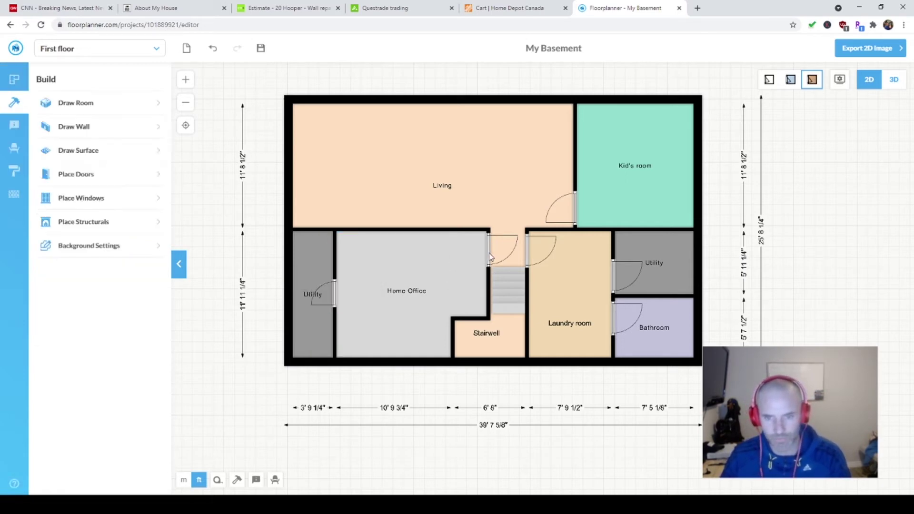
Step: Flip the Home Office hallway door's swing and set its width to 32 inches
click(490, 257)
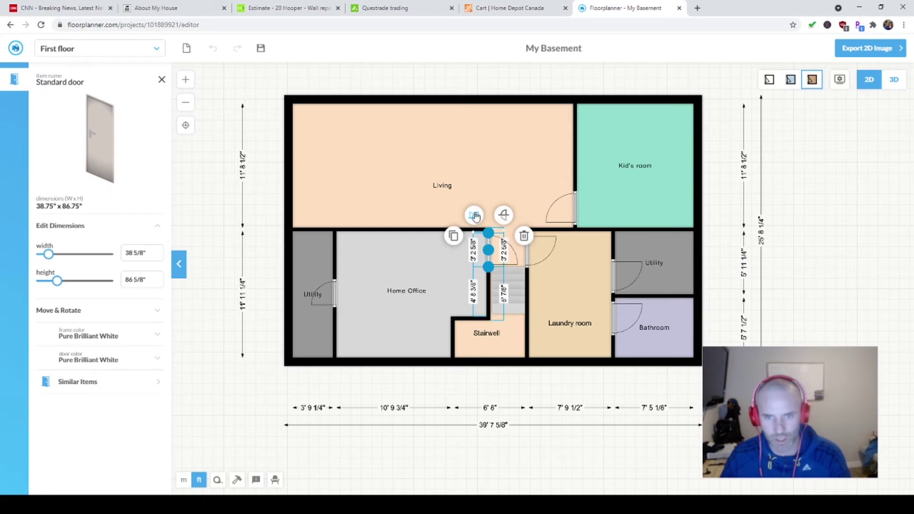
click(501, 215)
click(474, 215)
triple_click(147, 254)
text(32)
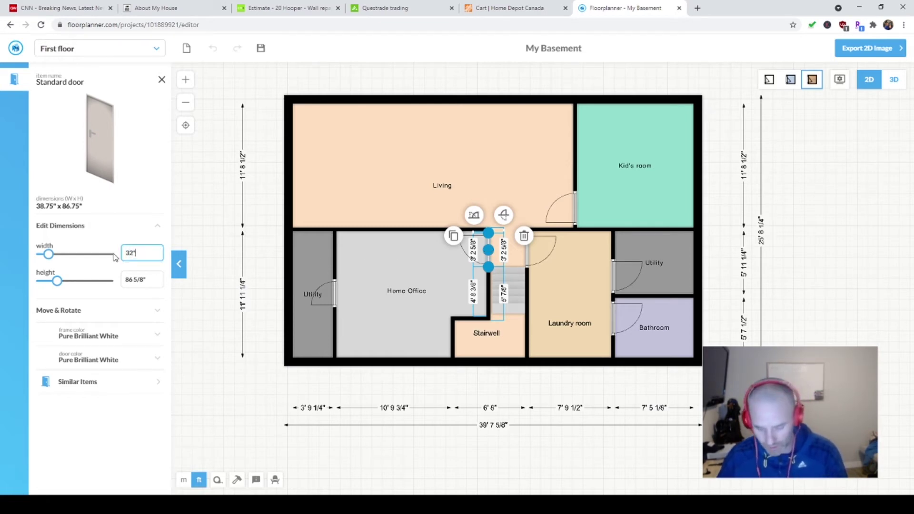
key(Return)
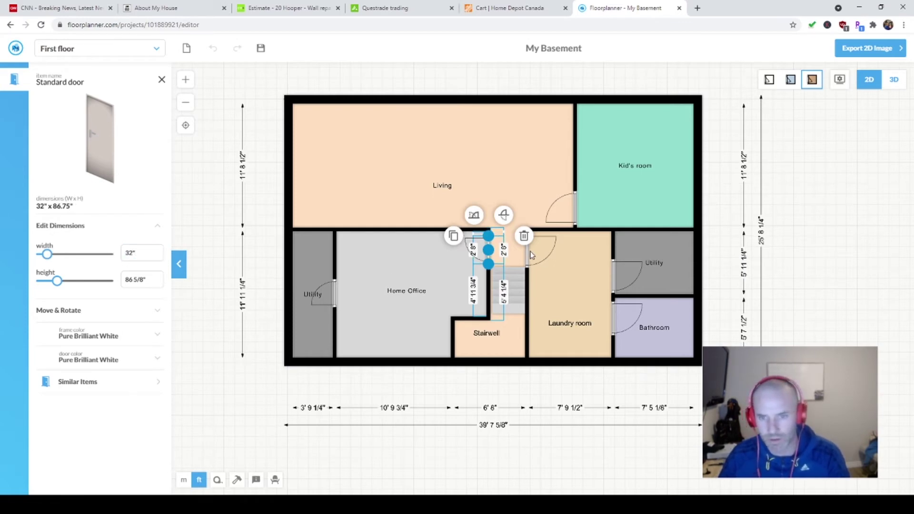
key(ctrl+z)
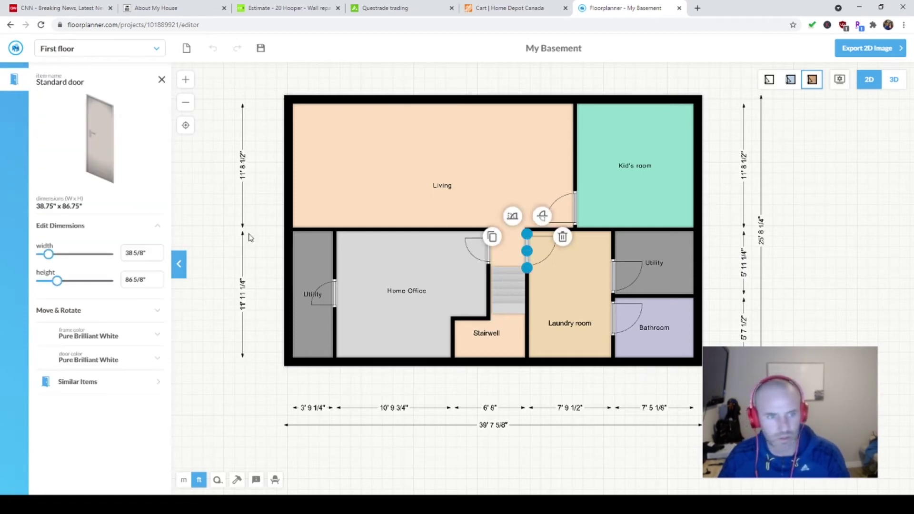
triple_click(143, 252)
text(32")
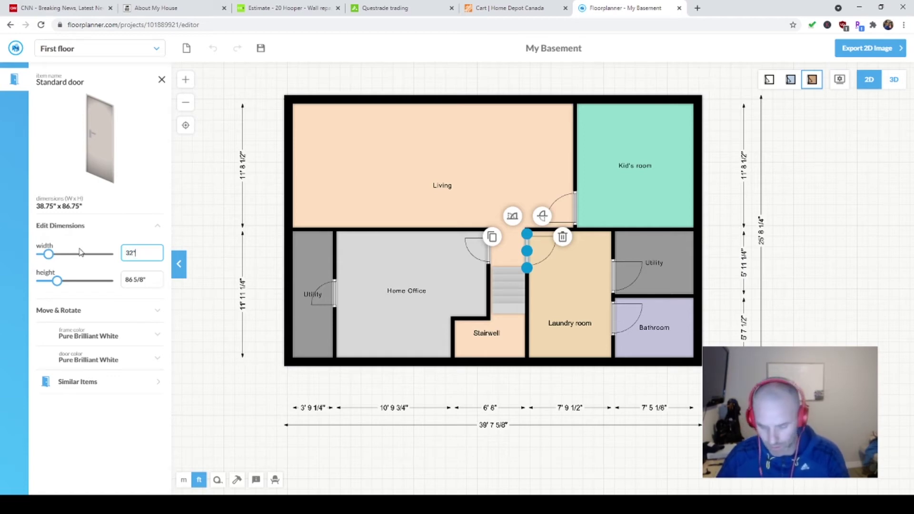
key(Return)
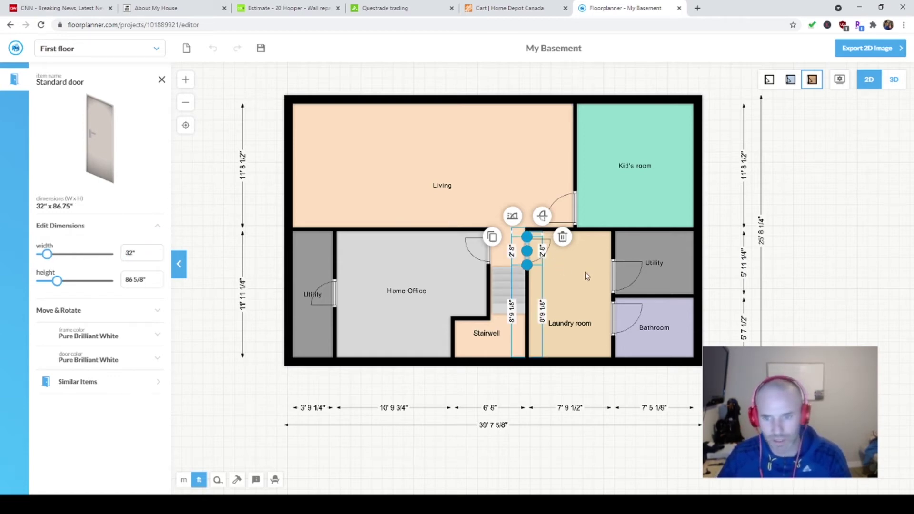
click(613, 272)
click(613, 274)
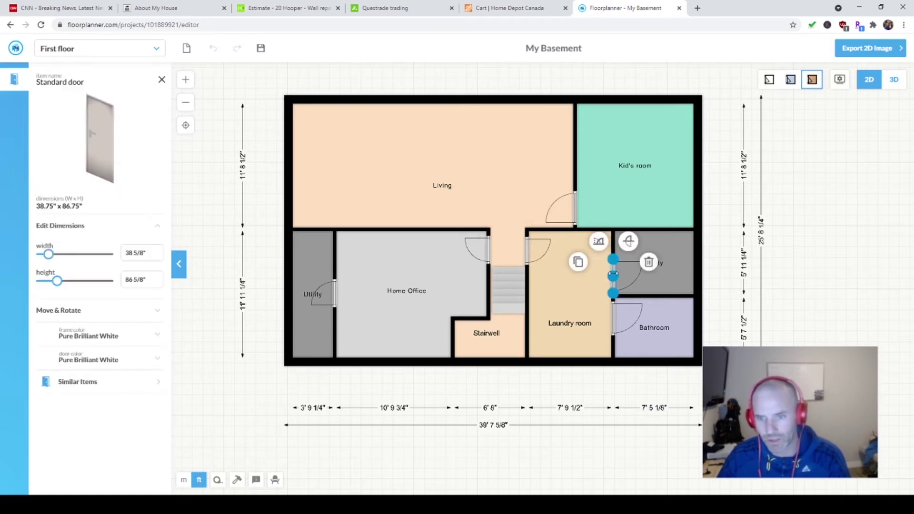
Step: Flip the Utility door to swing into the Laundry room and set the Bathroom door to 28 inches
click(597, 241)
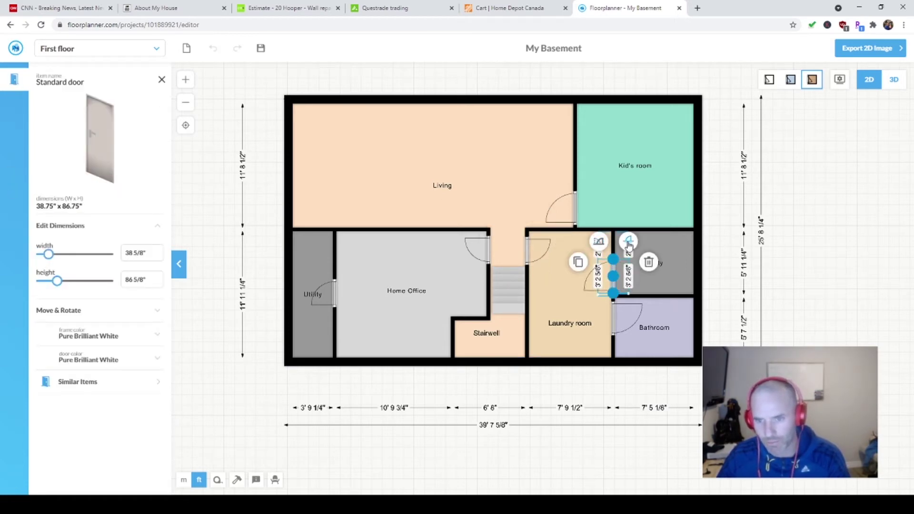
click(615, 321)
click(614, 318)
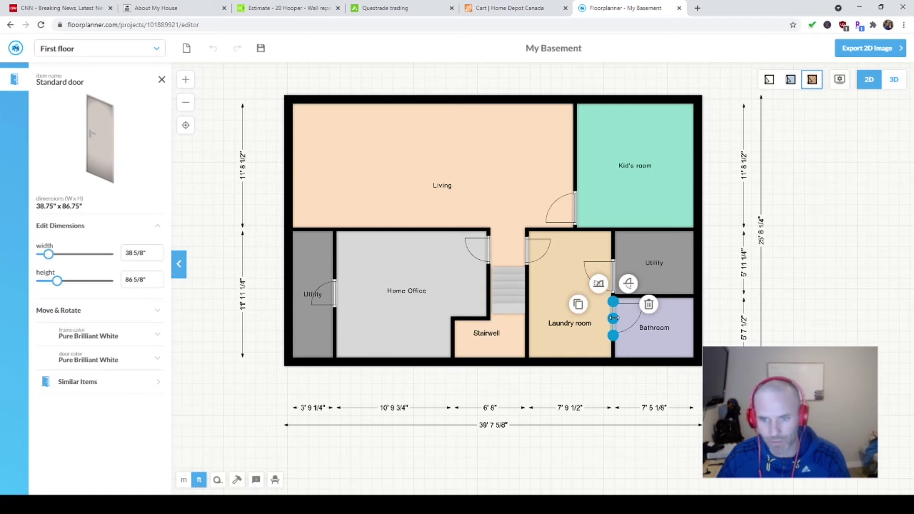
click(143, 253)
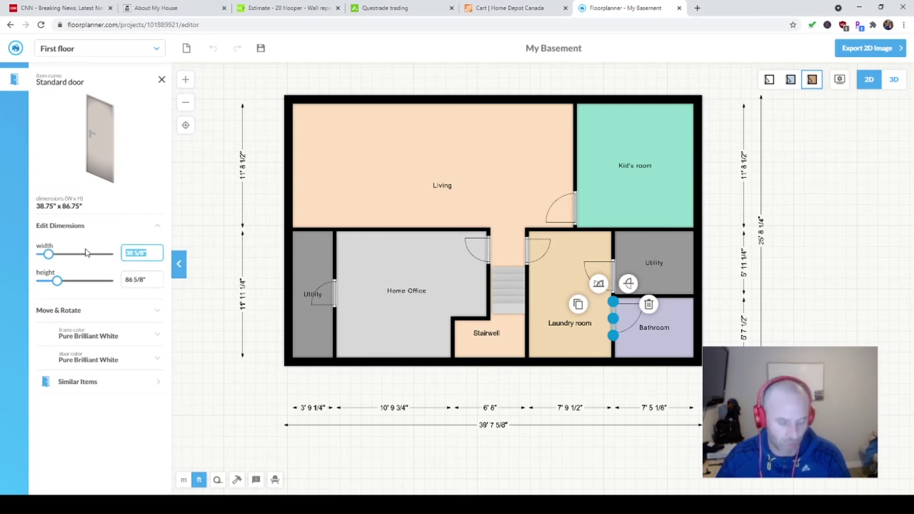
text(28)
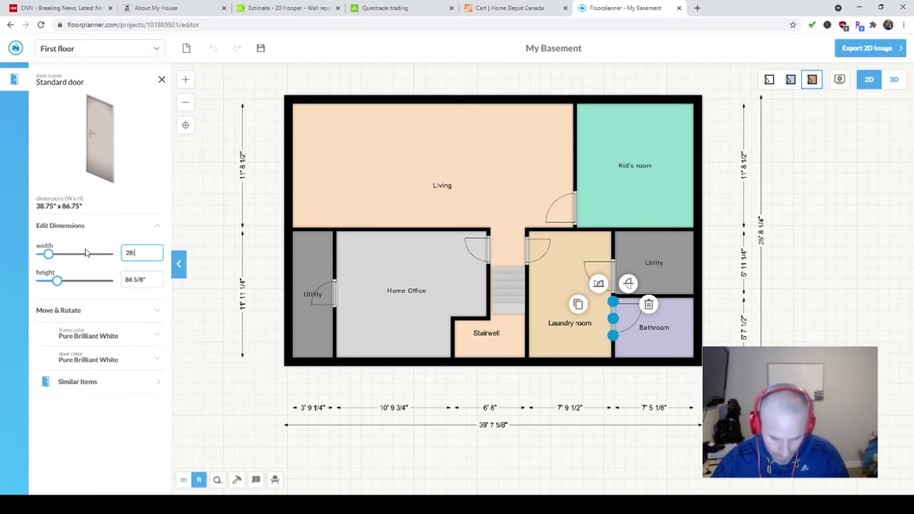
key(Return)
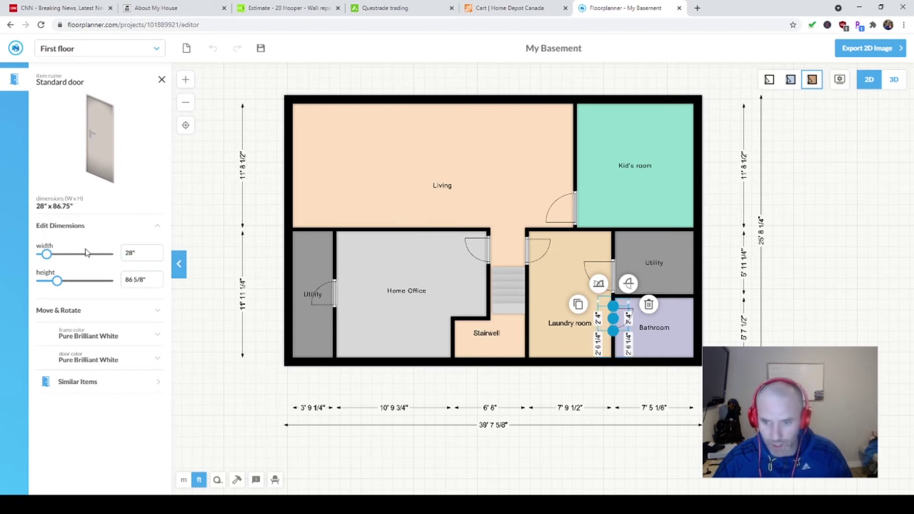
key(Escape)
Step: Set the Laundry–Utility door to 32 inches and the Kid's room door to 30 inches
click(613, 277)
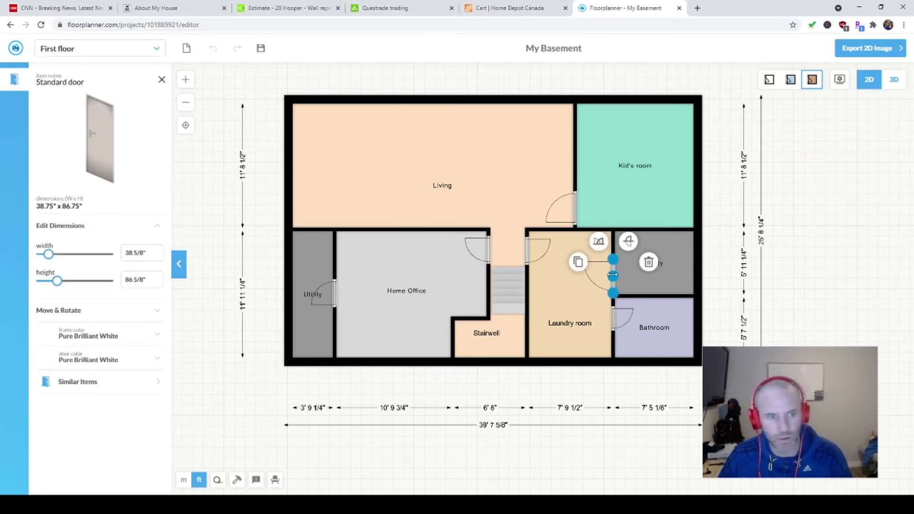
click(149, 252)
text(32)
key(Return)
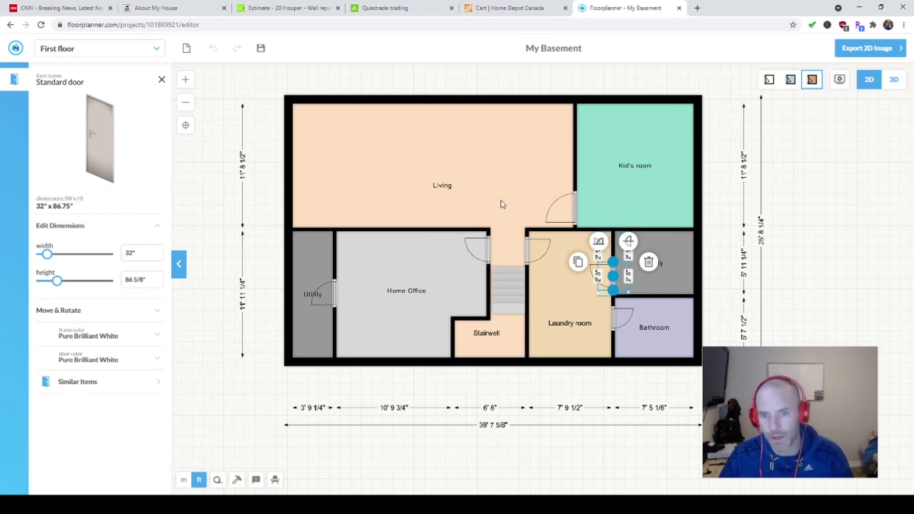
click(577, 210)
click(575, 208)
click(154, 255)
text(30)
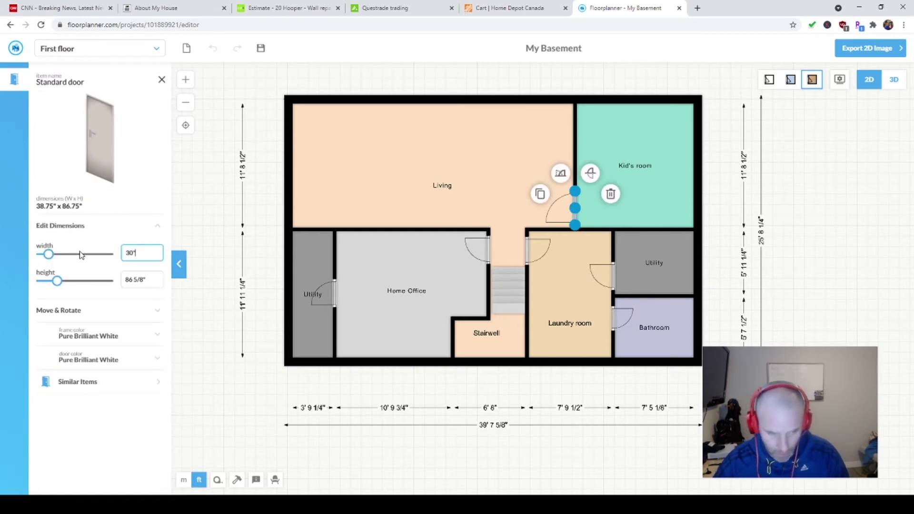
key(Return)
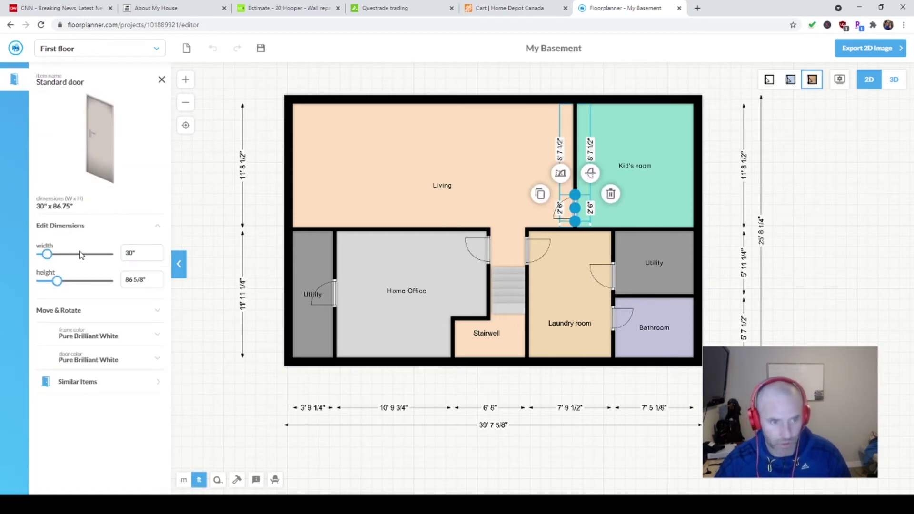
click(161, 82)
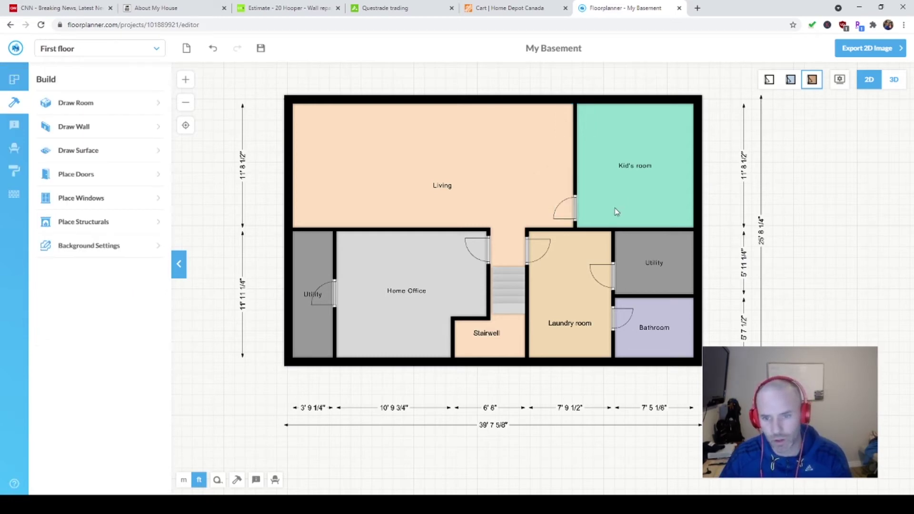
click(574, 210)
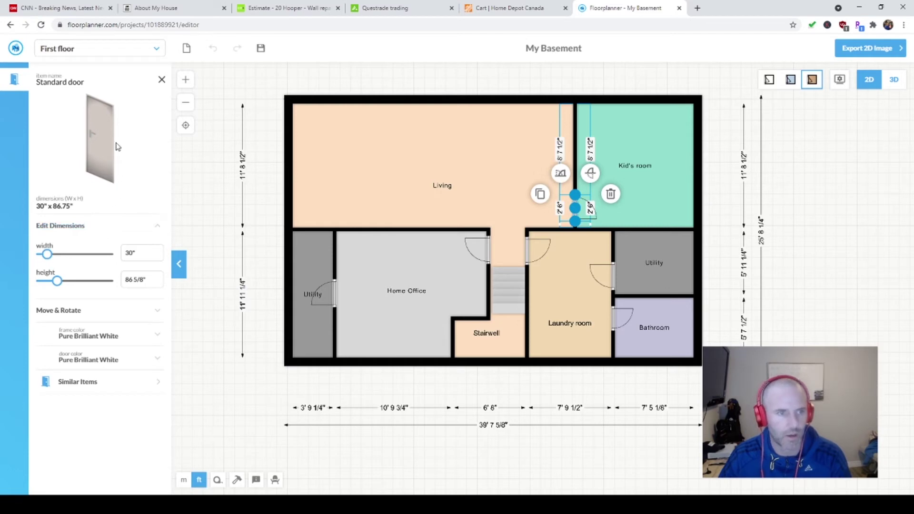
click(160, 80)
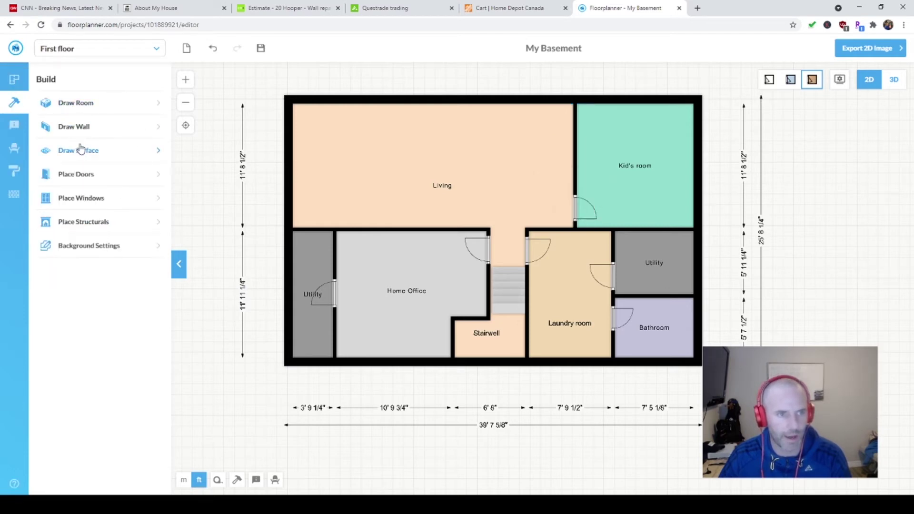
Step: Add a door on the Stairwell's bottom wall, flip it to open inward, and make it 36 inches wide
click(91, 176)
drag(59, 119, 506, 349)
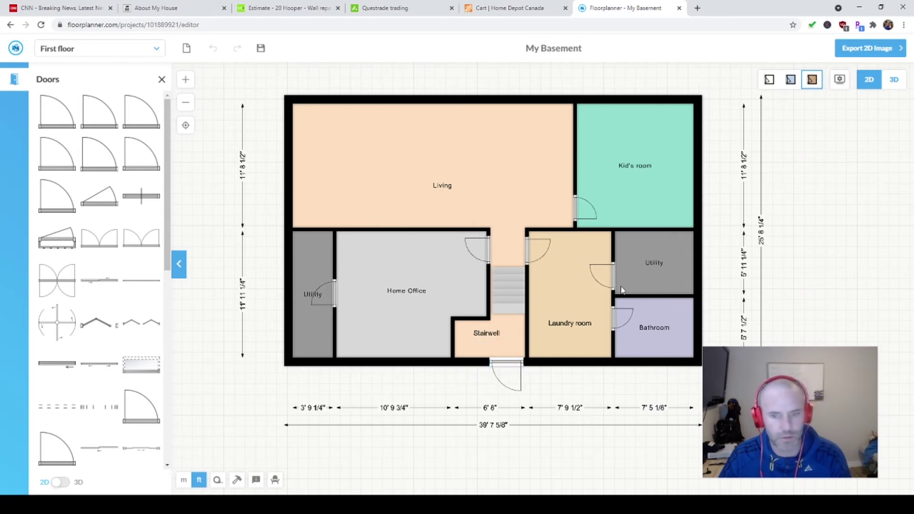
click(507, 363)
click(521, 327)
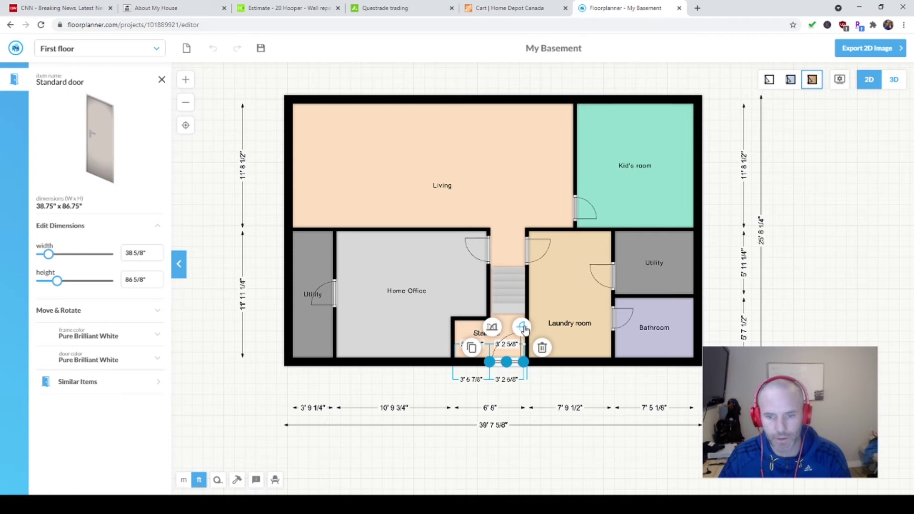
triple_click(145, 252)
key(BackSpace)
text(36)
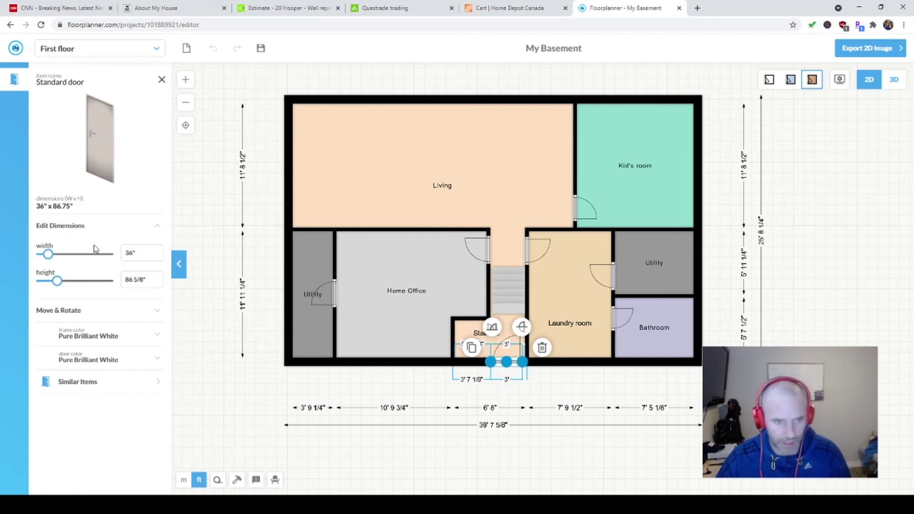
click(378, 189)
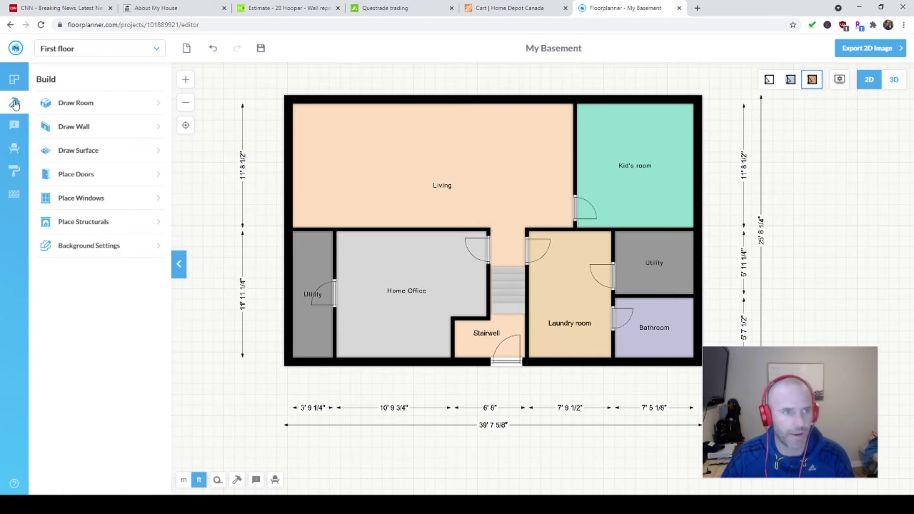
Step: Place two-pane windows on the Living and Kid's room top walls and the Home Office and Bathroom bottom walls
click(90, 199)
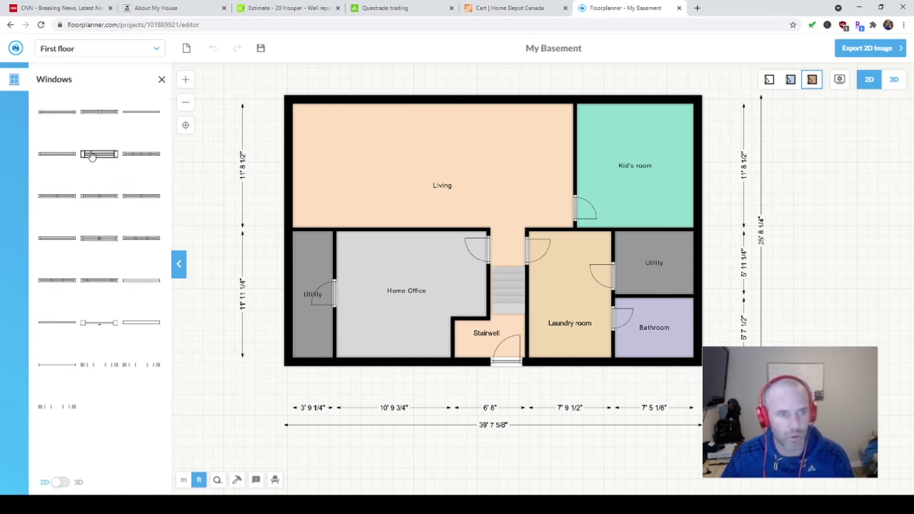
drag(95, 117, 335, 104)
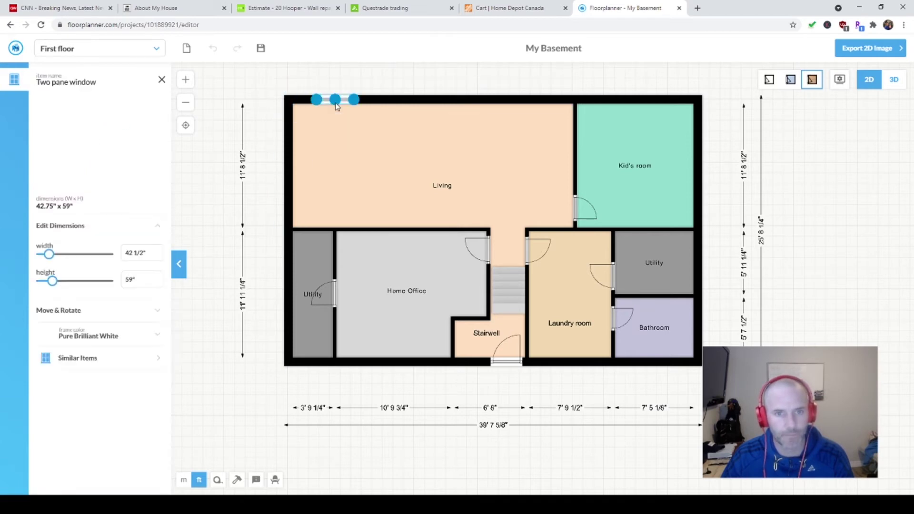
click(162, 81)
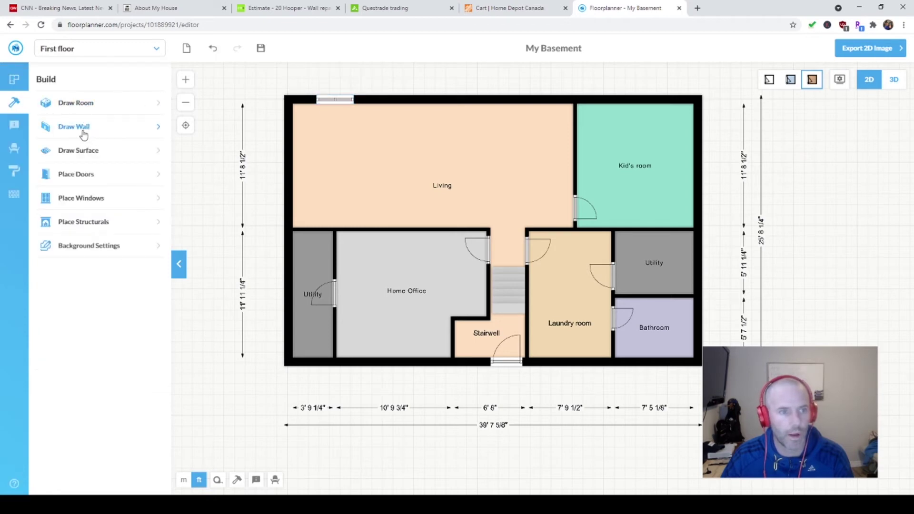
click(80, 198)
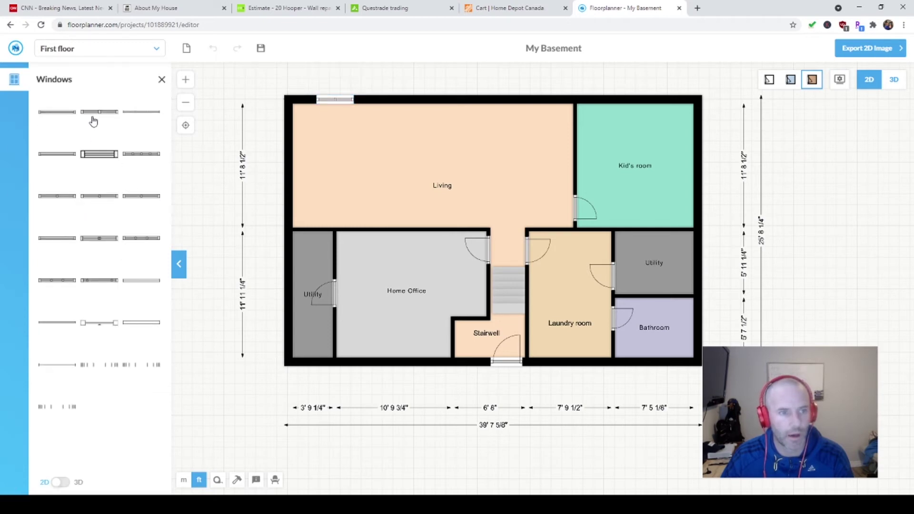
drag(95, 118, 608, 111)
drag(100, 113, 403, 364)
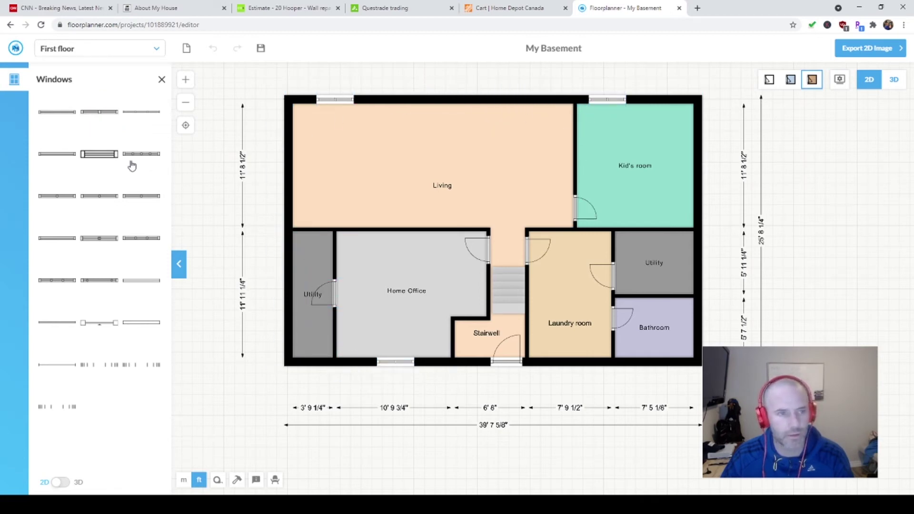
drag(95, 116, 642, 357)
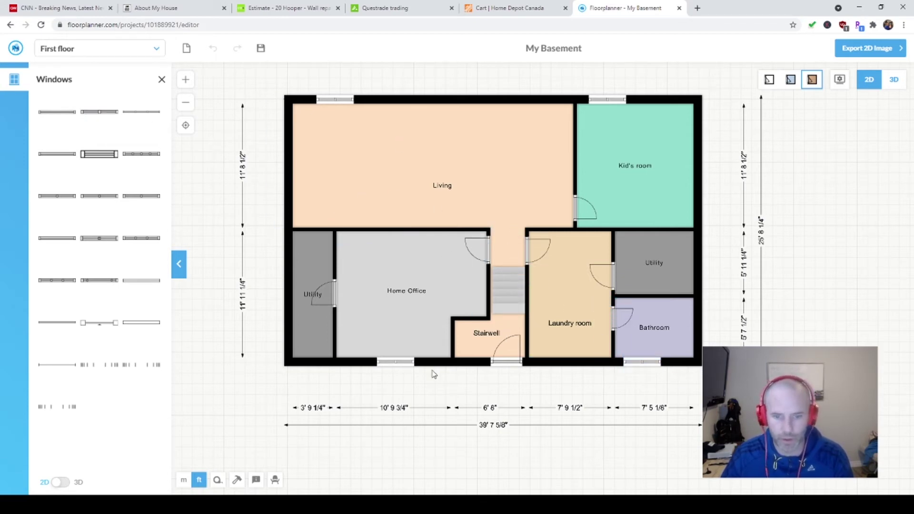
Step: Resize the Home Office and Living room windows to 24" by 16", sliding the Living window right
click(396, 363)
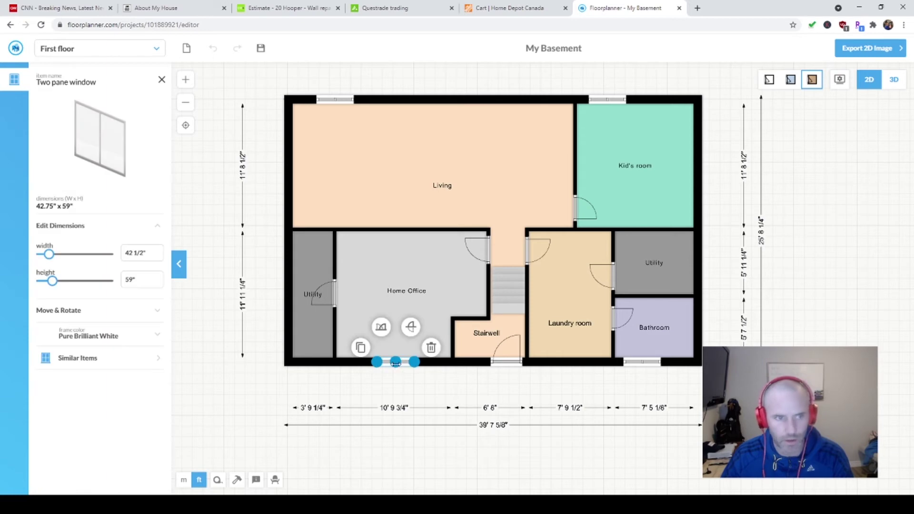
click(147, 254)
key(ctrl+a)
text(2)
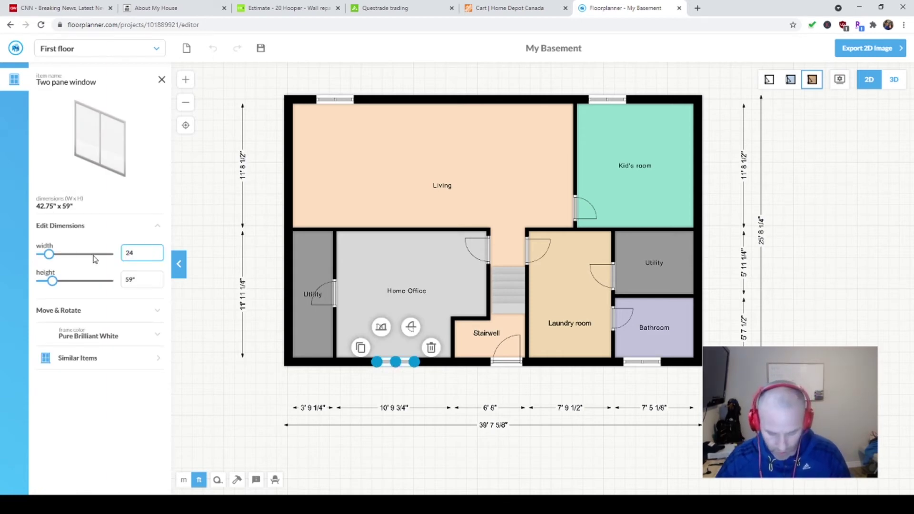
text(4)
key(Tab)
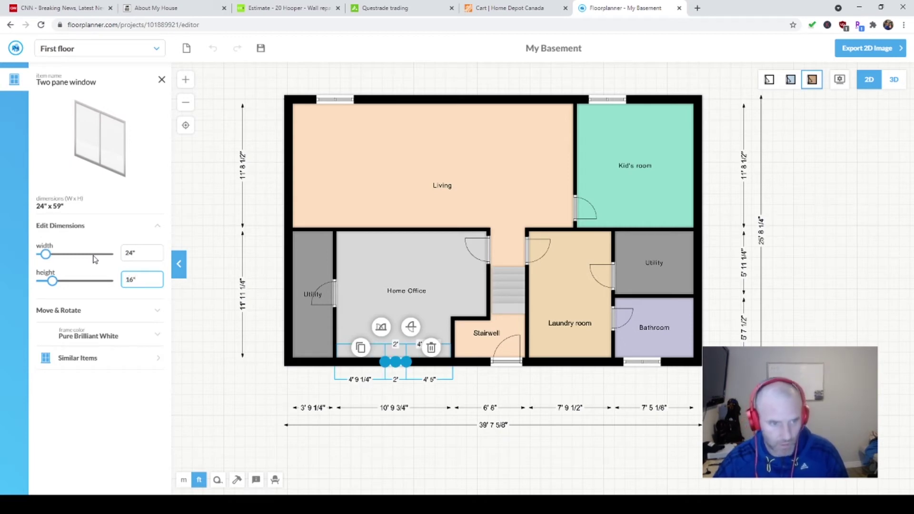
key(Return)
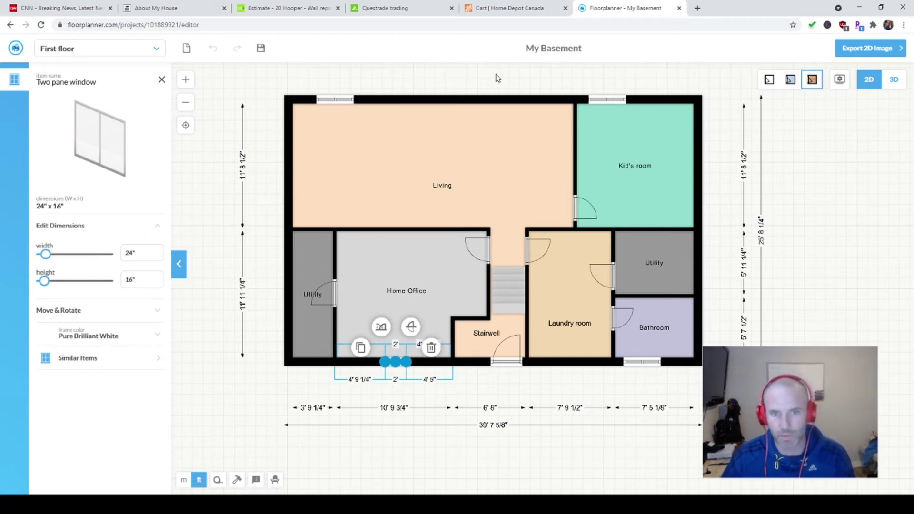
drag(341, 102, 389, 107)
click(151, 253)
text(24)
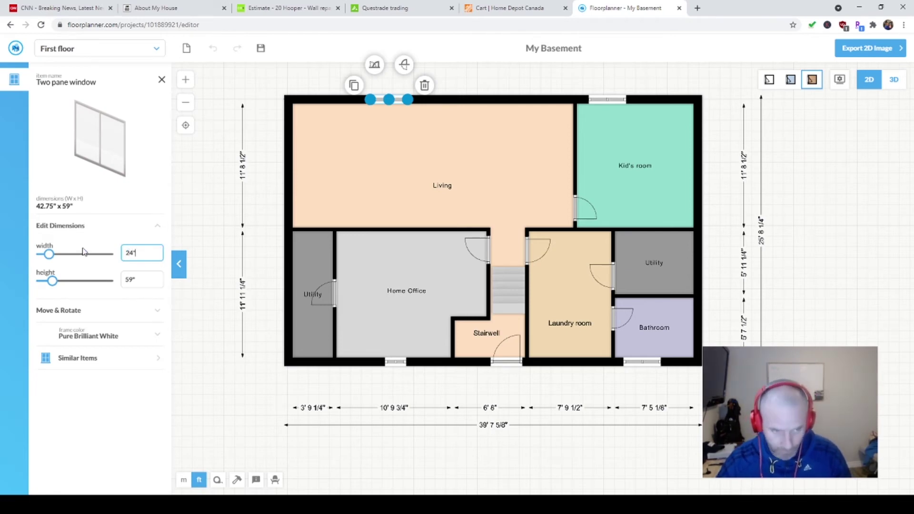
key(Tab)
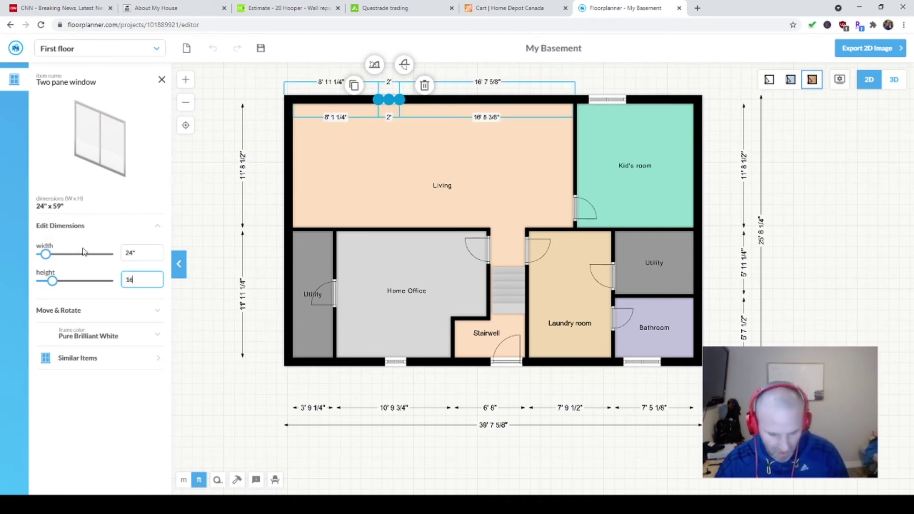
text(16)
key(Return)
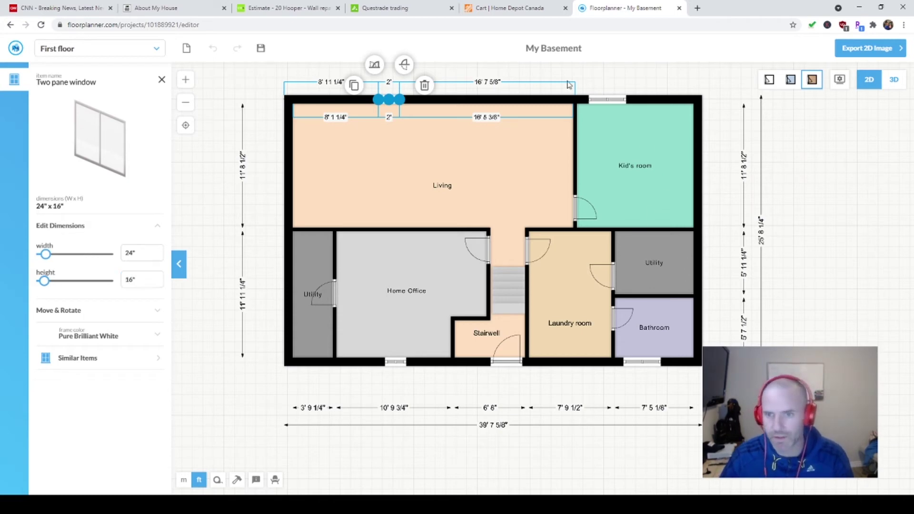
Step: Slide the Kid's room window along its wall, then resize it and the Bathroom window to 24" by 16"
drag(610, 101, 645, 109)
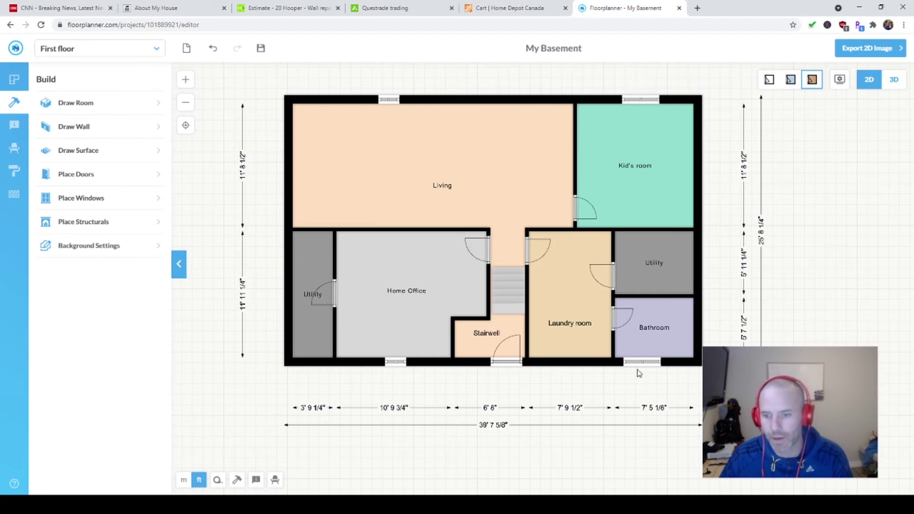
click(641, 99)
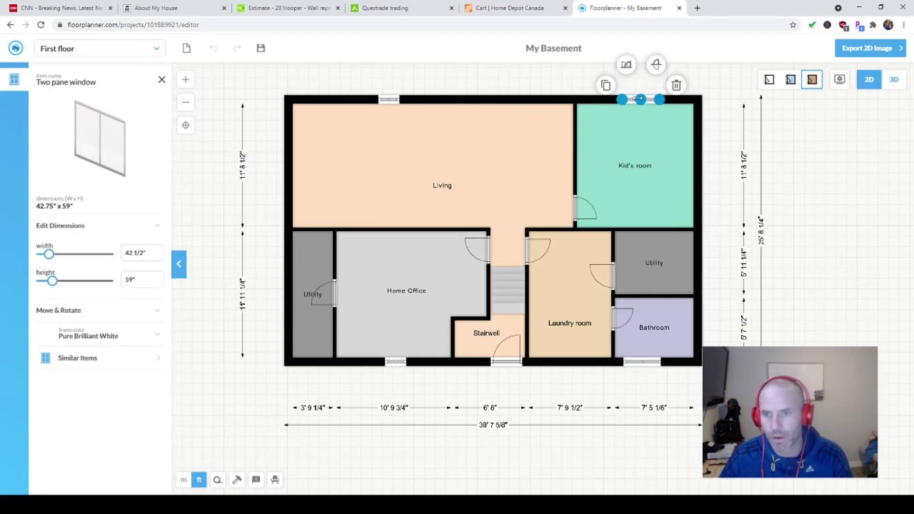
click(152, 252)
text(24)
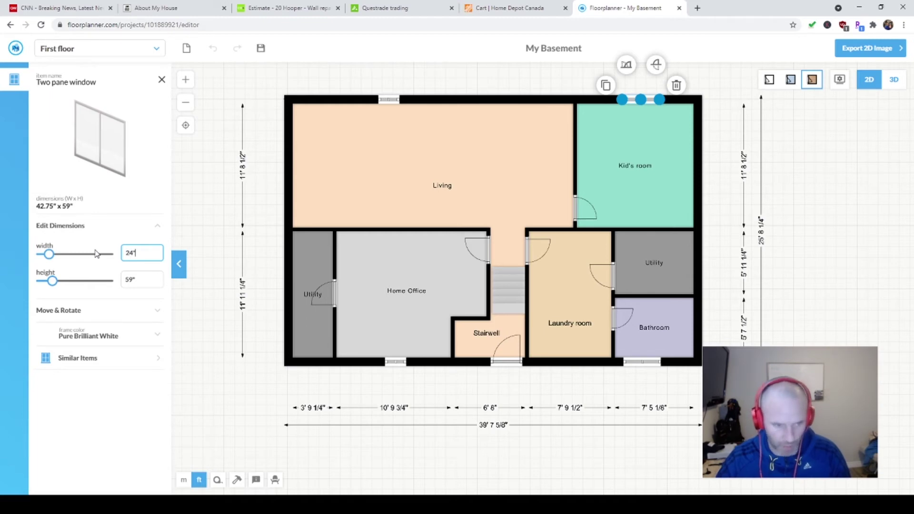
key(Tab)
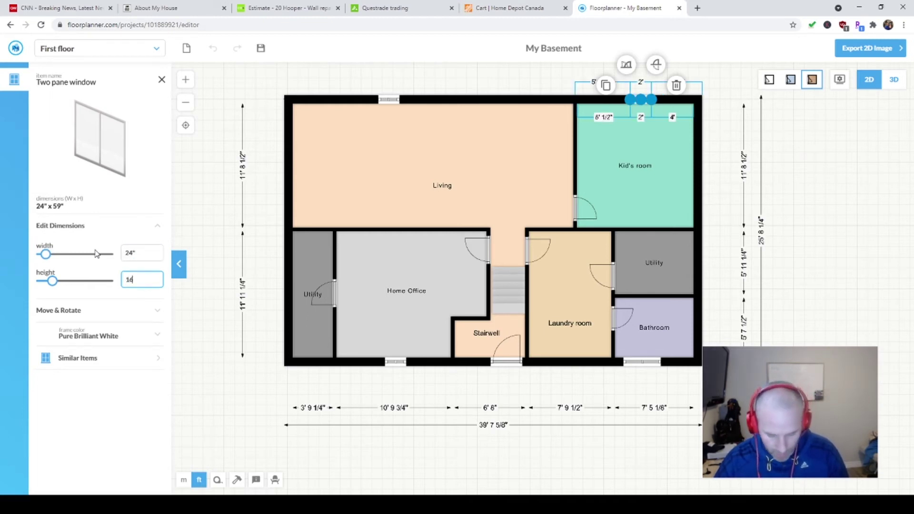
text(16)
key(Return)
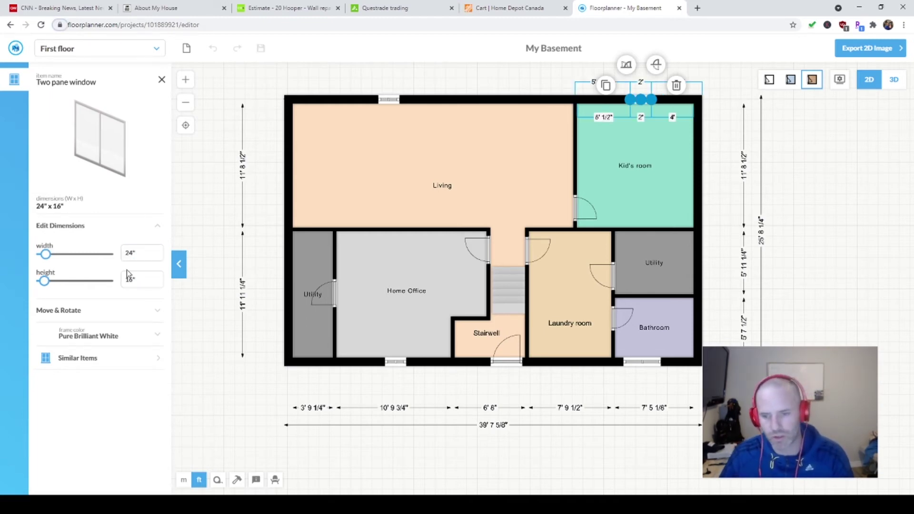
click(646, 365)
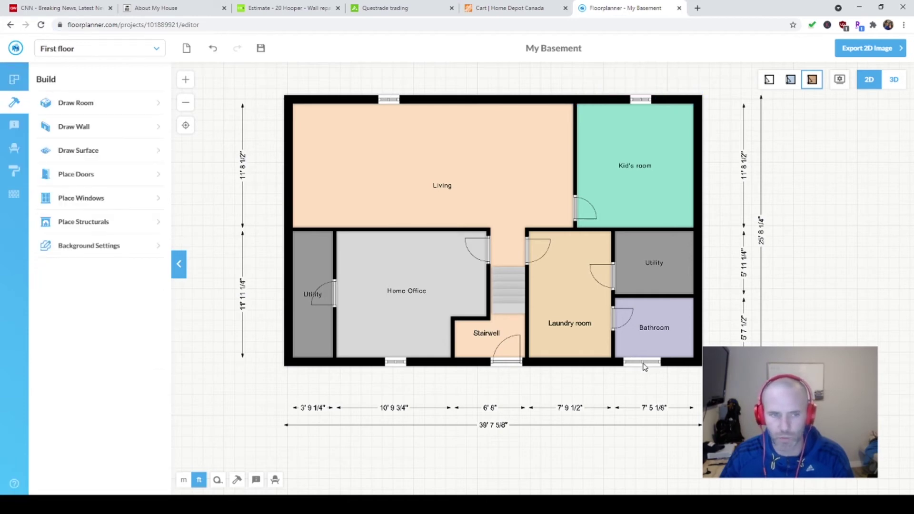
click(642, 362)
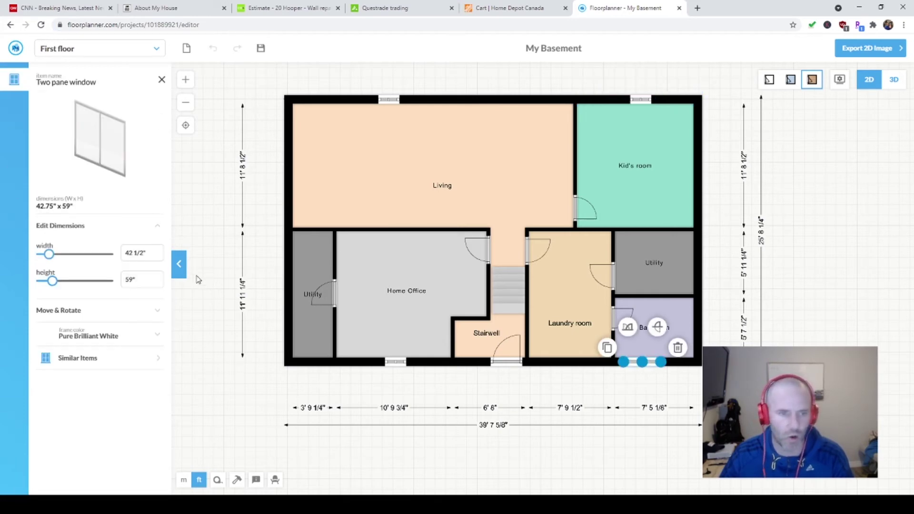
triple_click(148, 252)
text(24)
key(Tab)
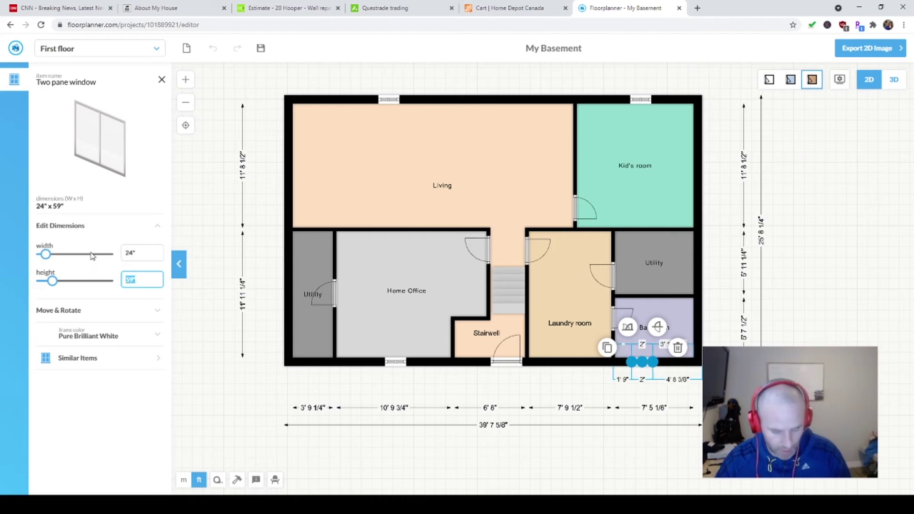
key(Return)
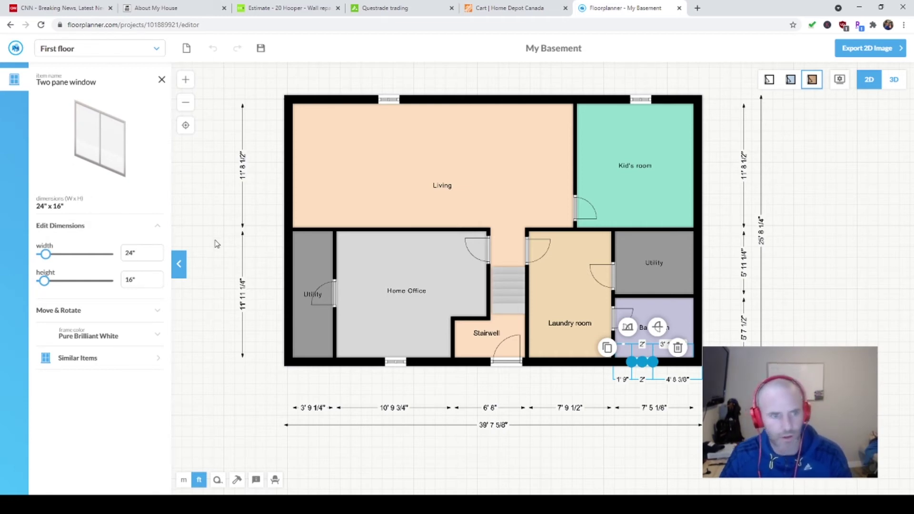
click(209, 200)
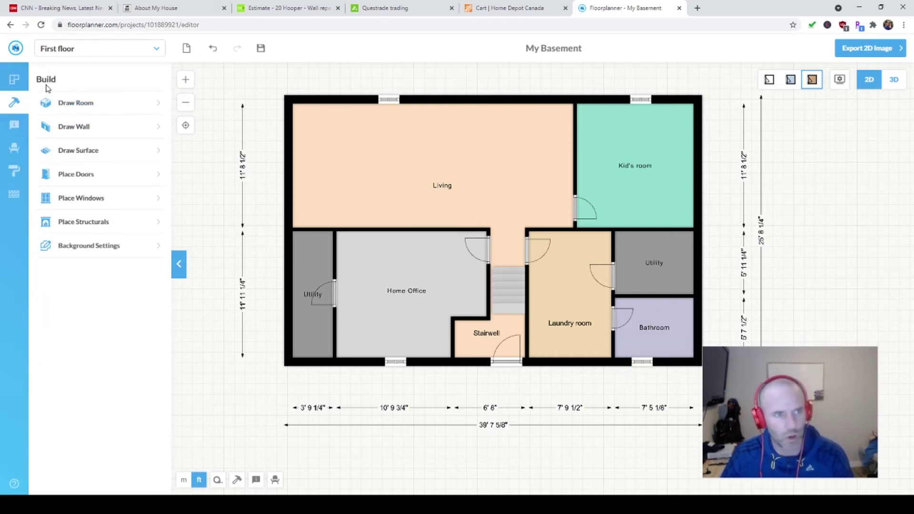
Step: Open the First design overview to see the plan's 872.8 ft² total area
click(14, 80)
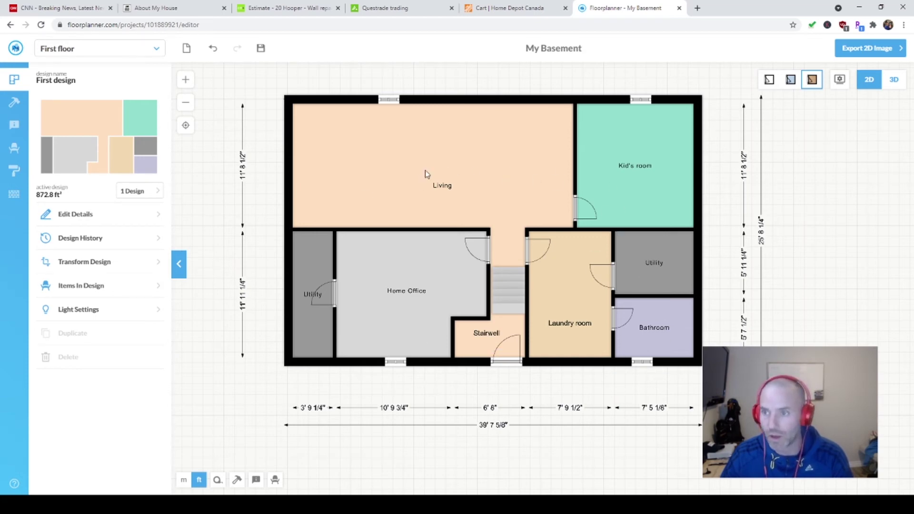
Step: Give the Kid's room and Living room Reclaimed Natural Oak wood floors
click(635, 191)
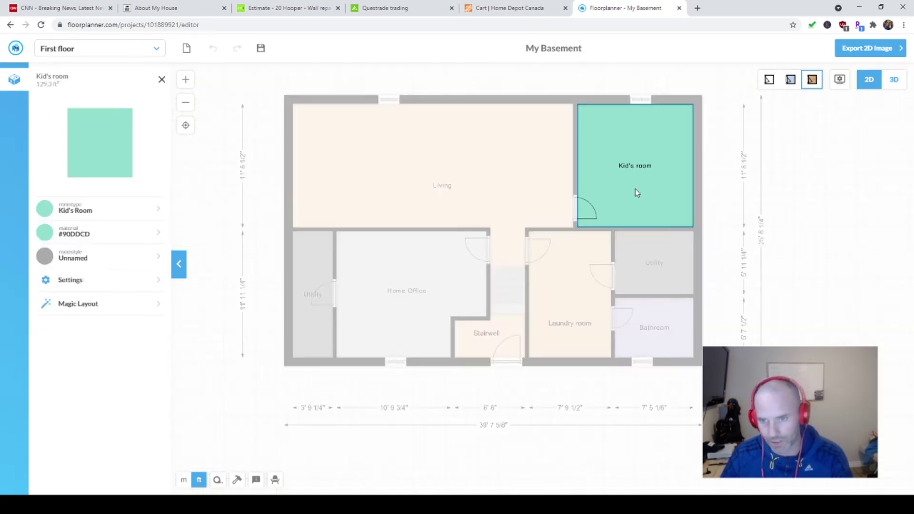
click(158, 235)
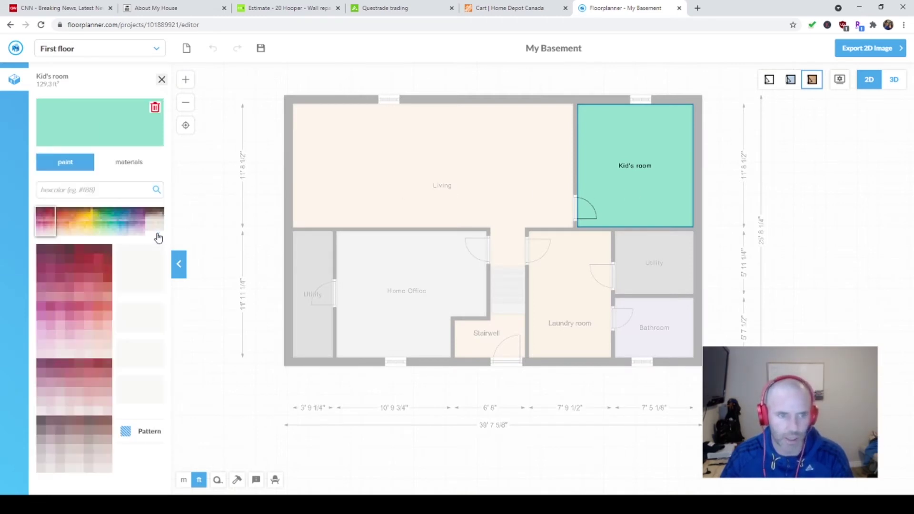
click(133, 166)
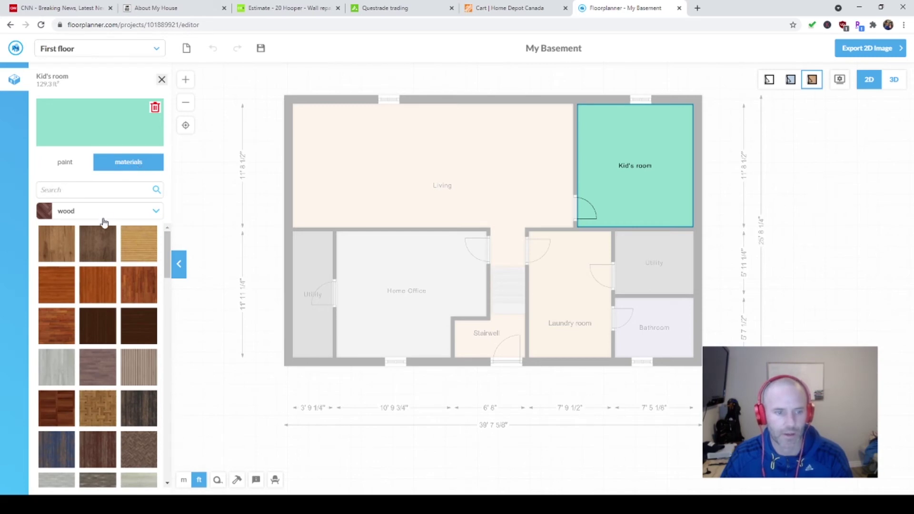
scroll(113, 295, down, 1)
scroll(113, 302, up, 1)
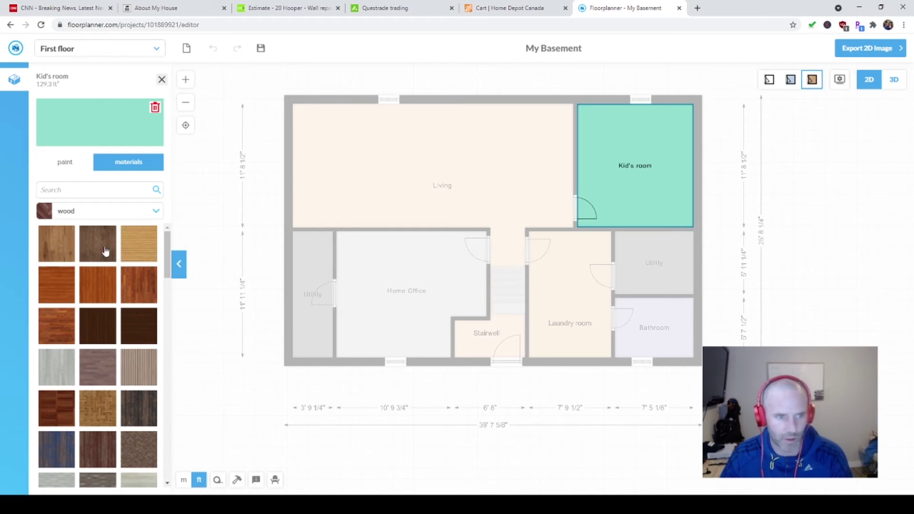
click(58, 250)
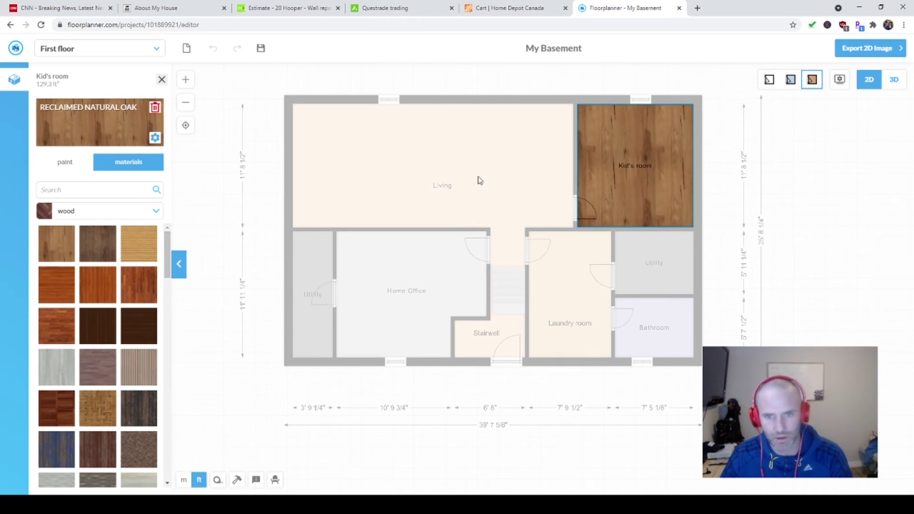
key(Escape)
click(486, 164)
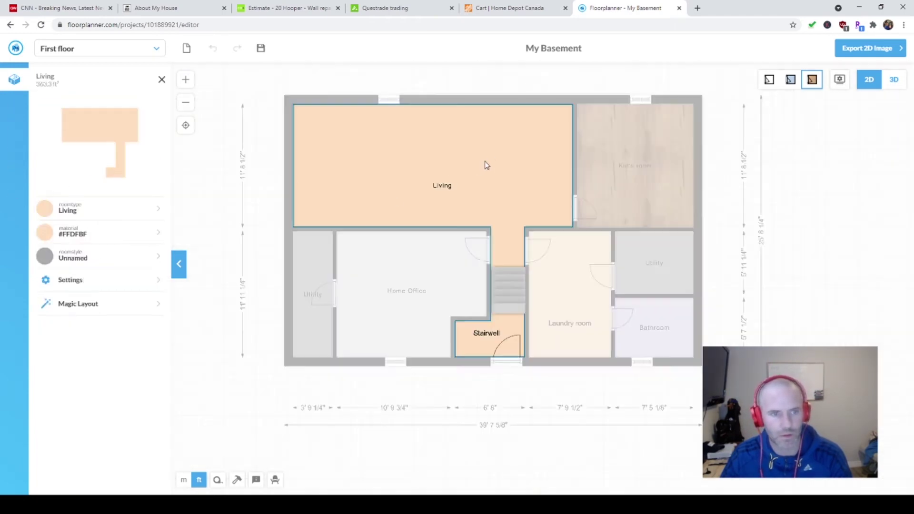
click(156, 233)
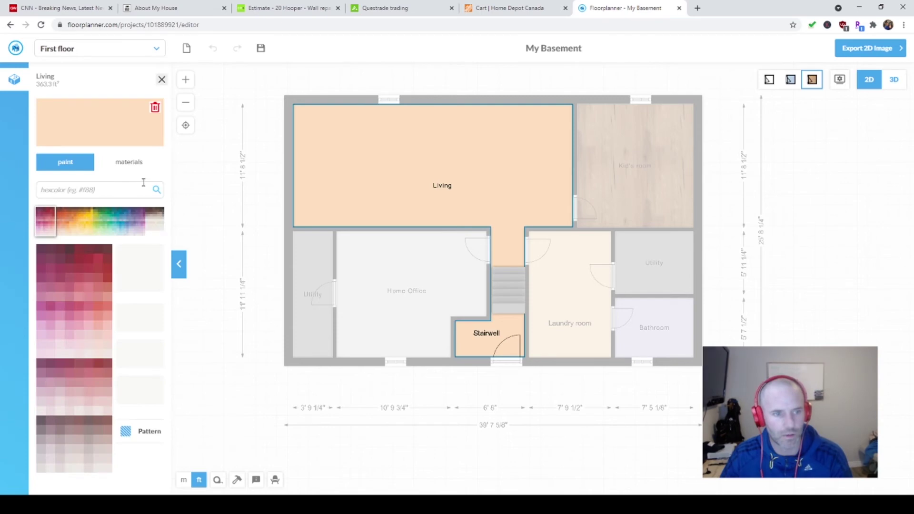
click(140, 165)
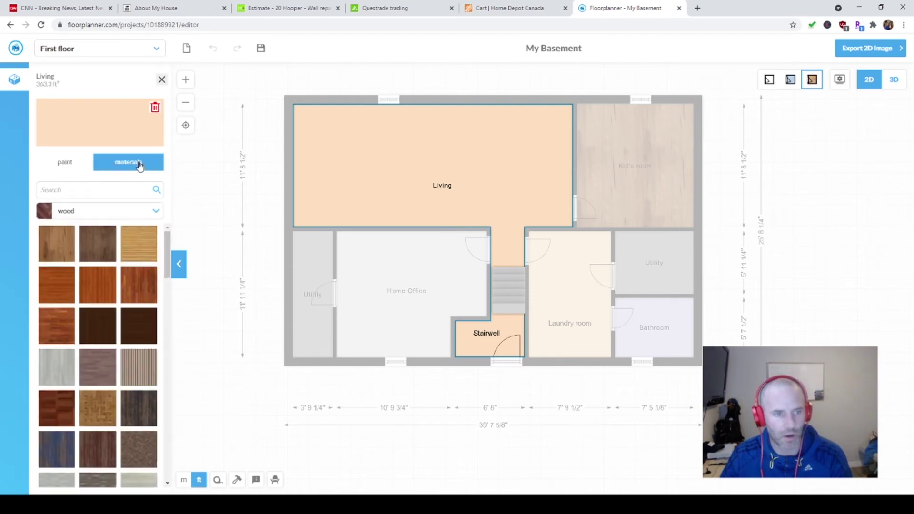
click(61, 242)
key(Escape)
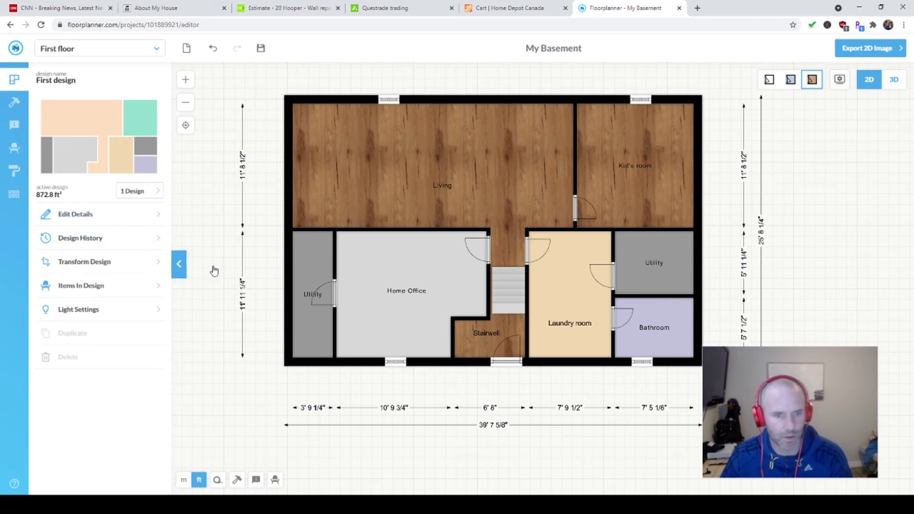
Step: Apply Reclaimed Natural Oak flooring to the Home Office floor
click(385, 271)
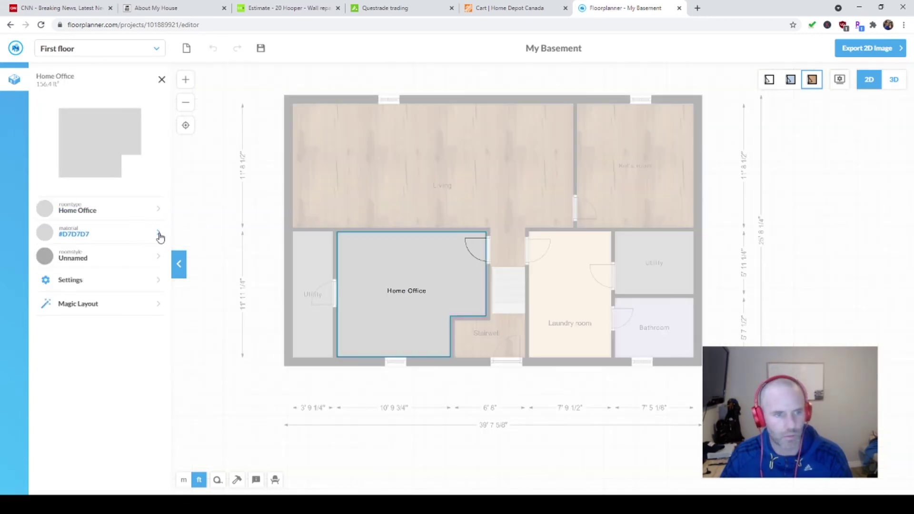
click(159, 235)
click(134, 163)
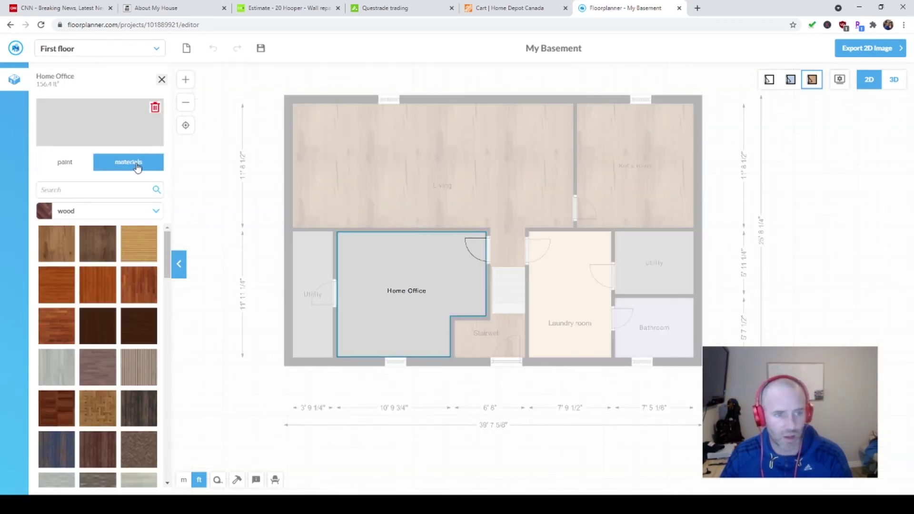
click(57, 247)
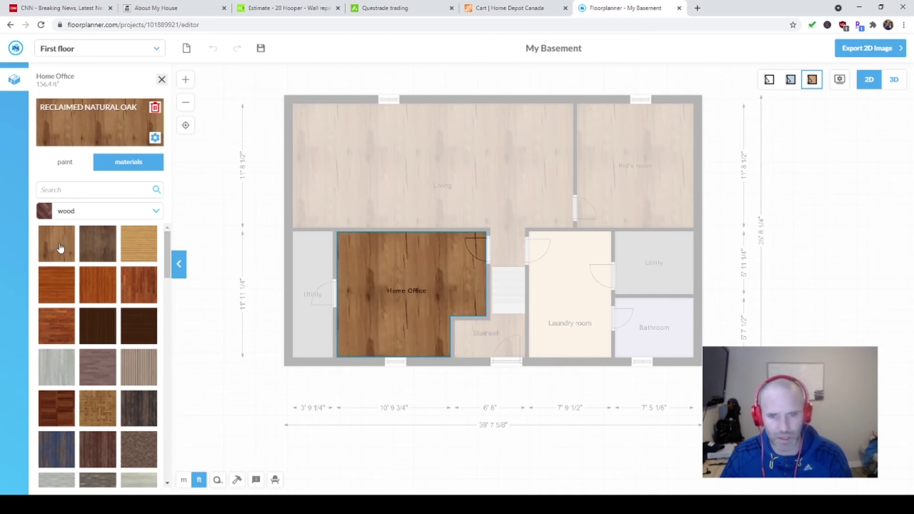
key(Escape)
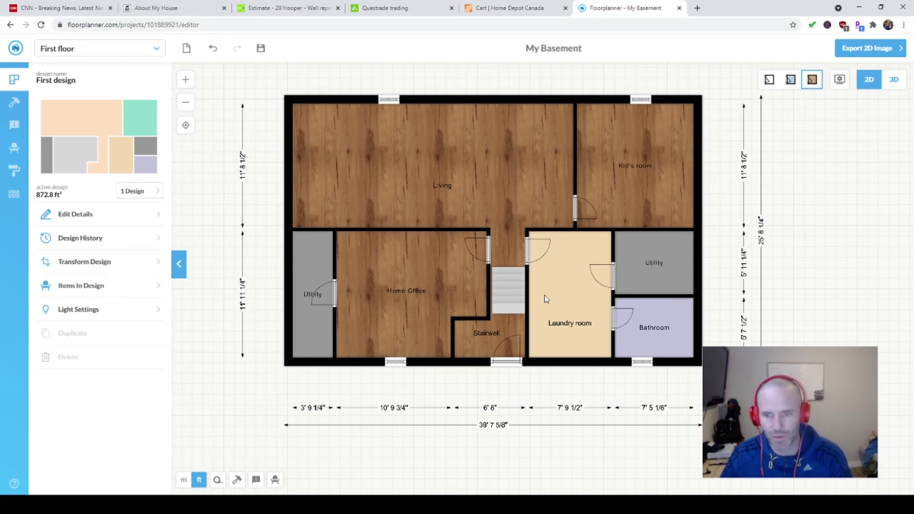
Step: Floor the Laundry room with the dark diamond New Classic Claqué Deko Negro 80 cm tile
click(578, 282)
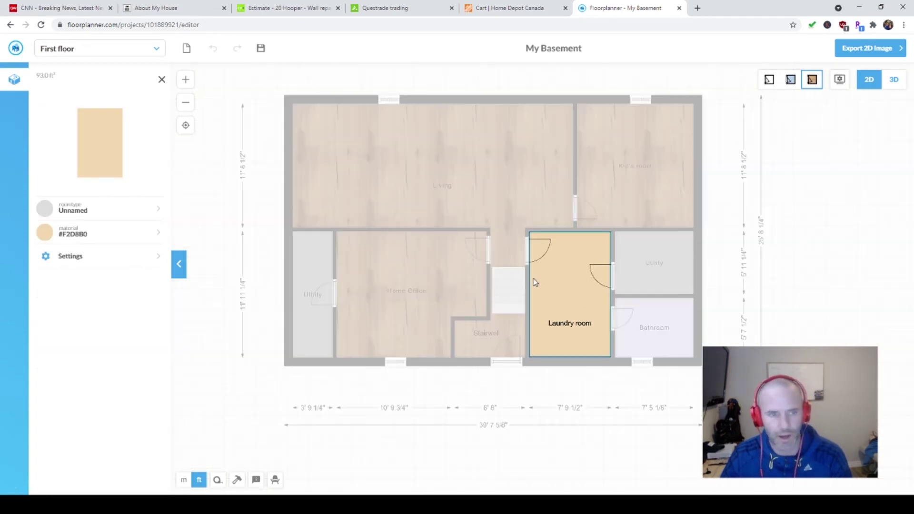
click(157, 207)
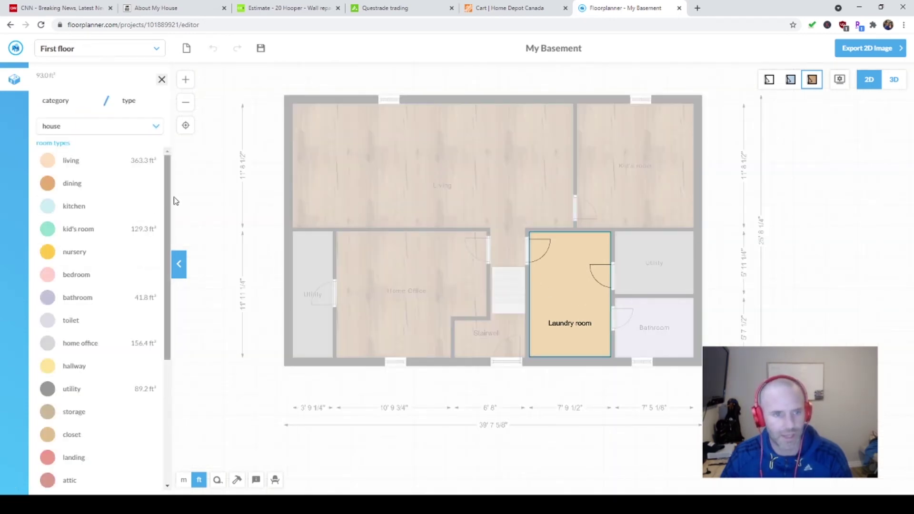
click(180, 200)
click(557, 297)
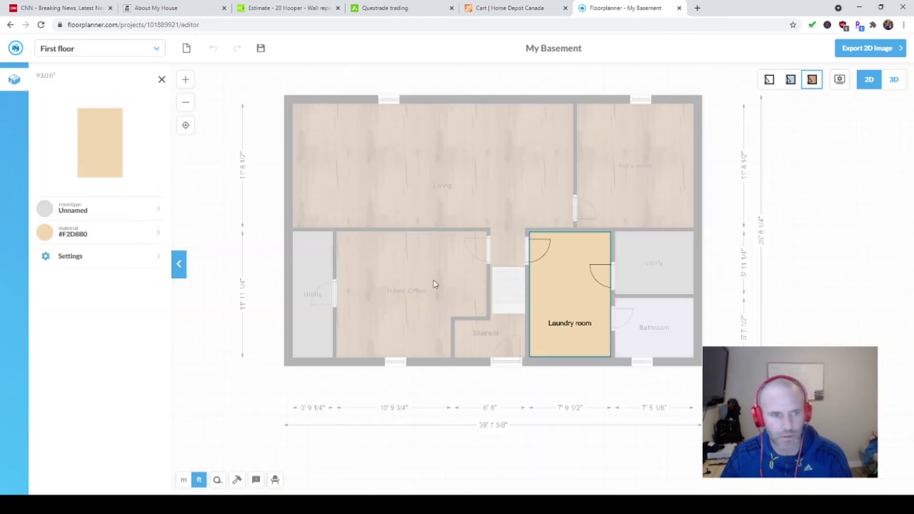
click(158, 237)
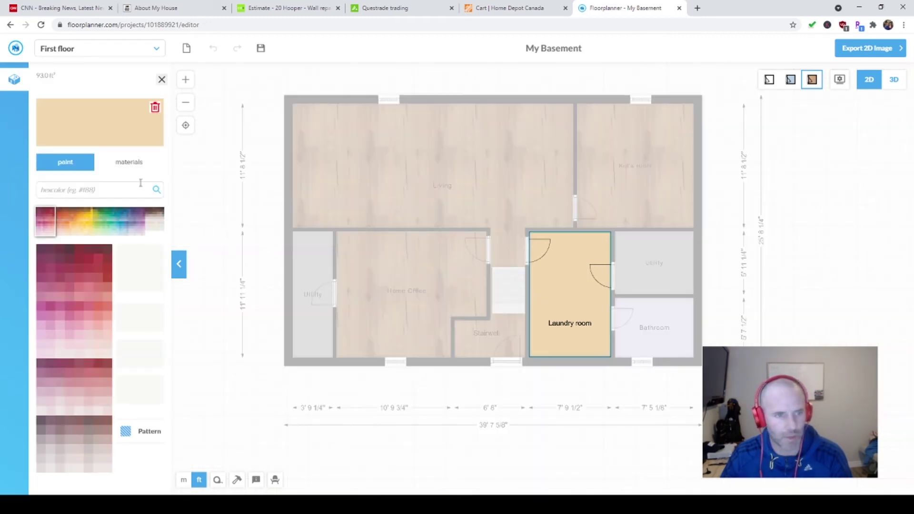
click(137, 163)
scroll(128, 260, down, 1)
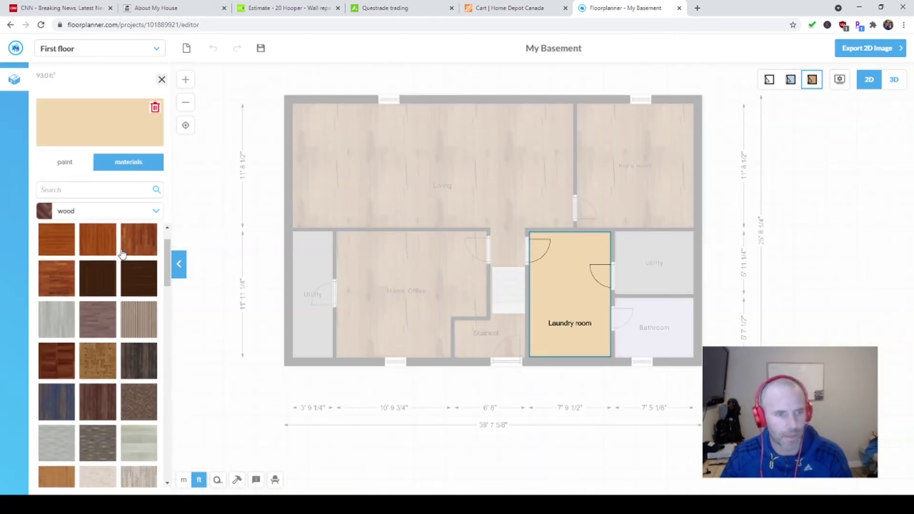
click(155, 213)
click(112, 248)
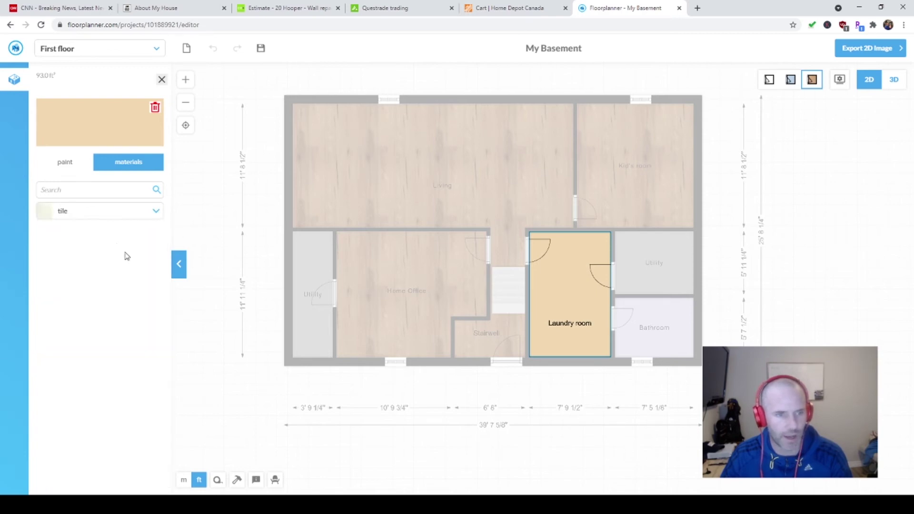
scroll(130, 271, down, 6)
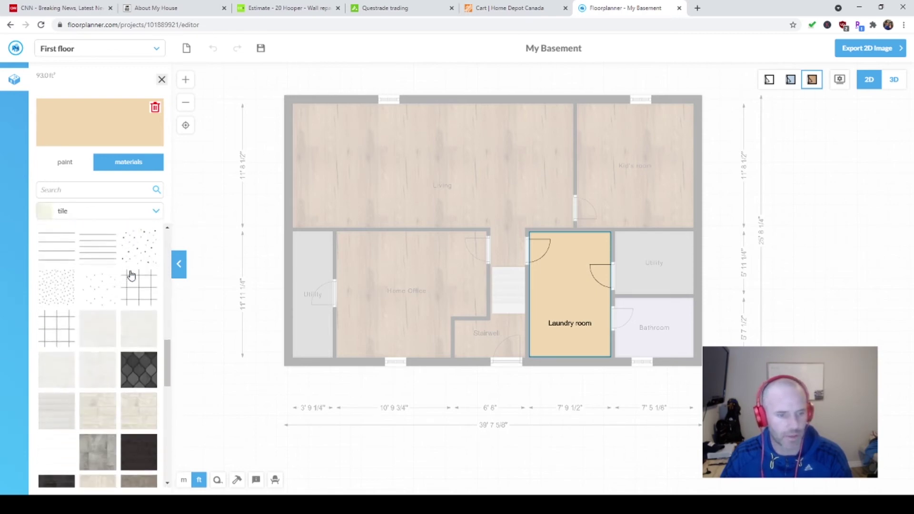
scroll(131, 275, down, 2)
click(135, 278)
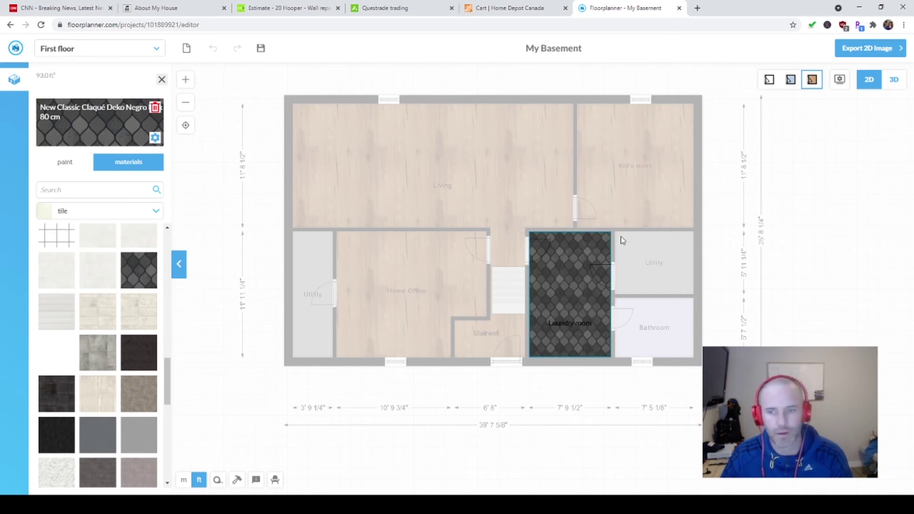
Step: Apply the same dark diamond Claqué Deko Negro tile to the Bathroom floor
click(652, 333)
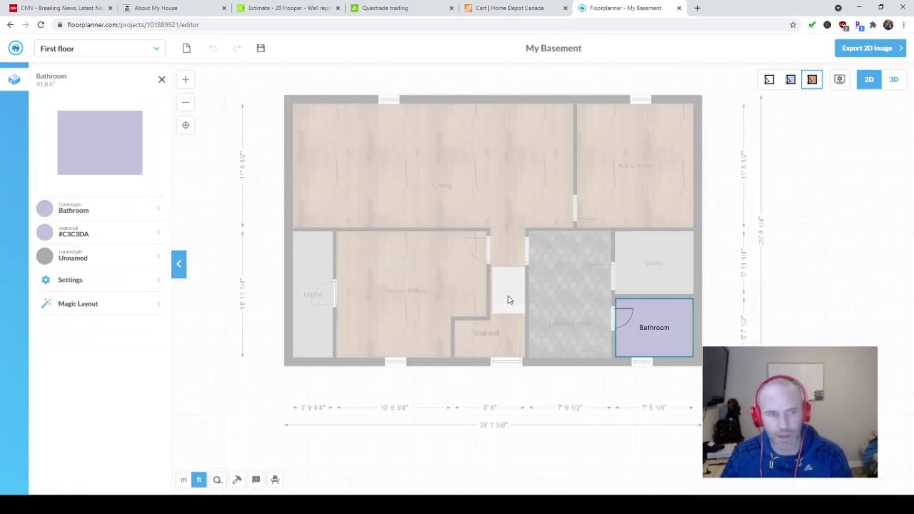
click(158, 260)
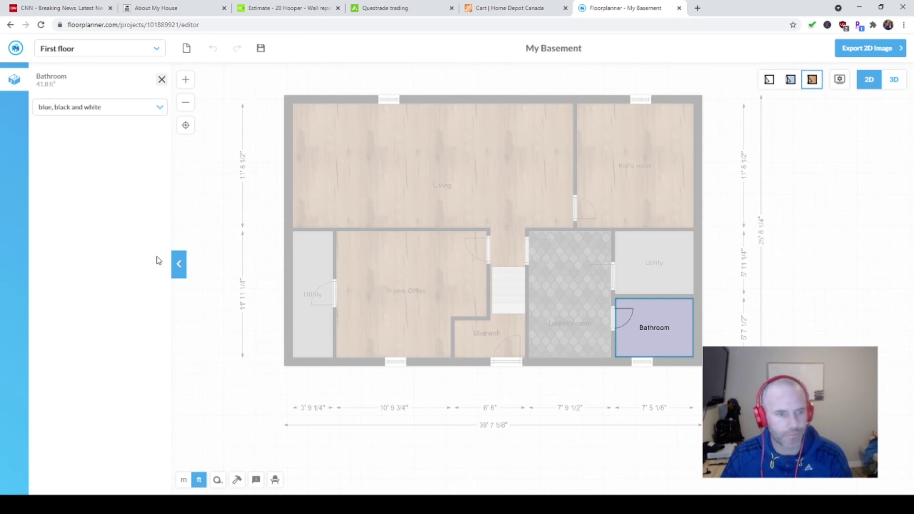
click(161, 80)
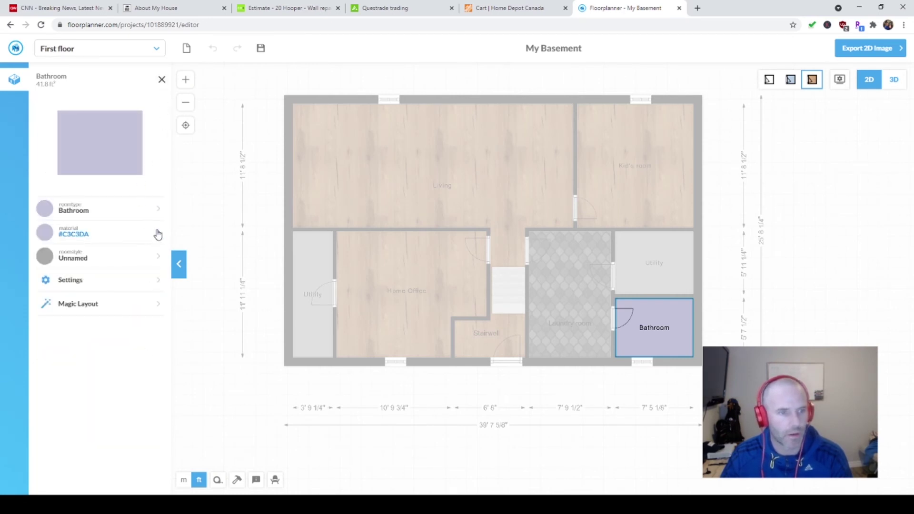
click(158, 234)
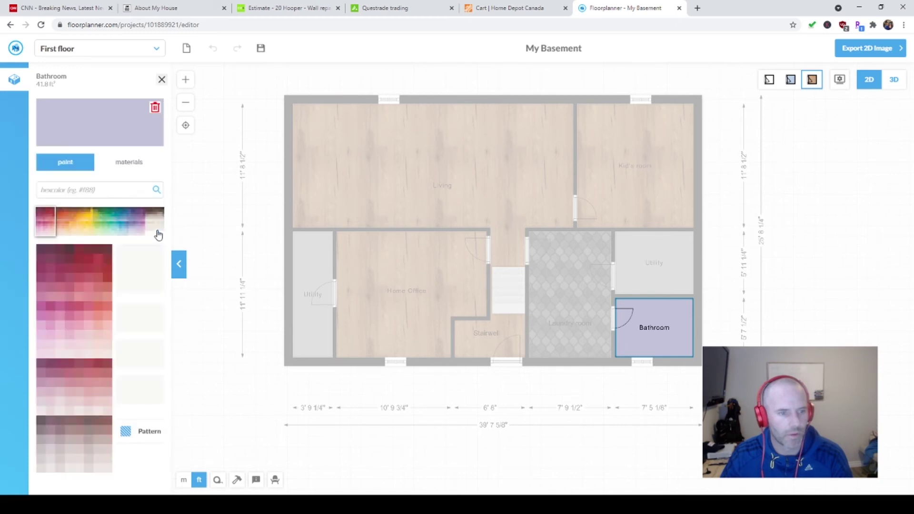
click(133, 161)
scroll(127, 251, down, 10)
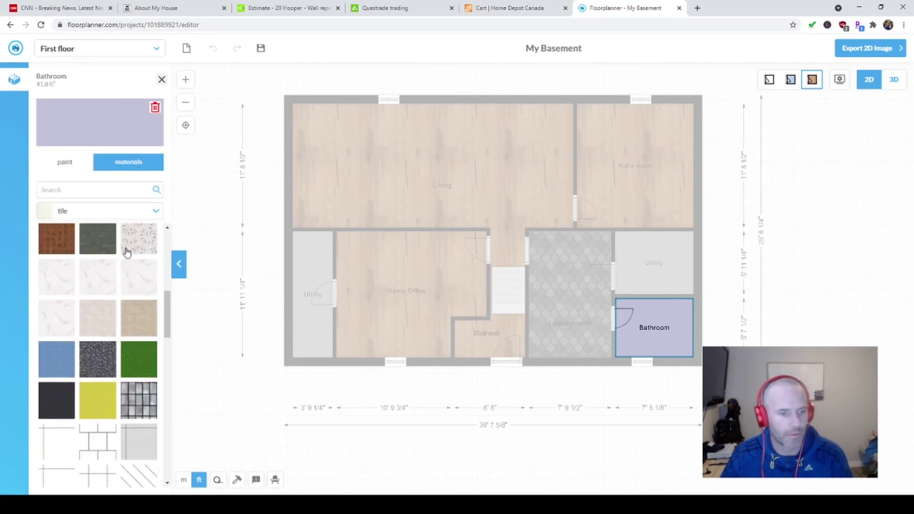
scroll(127, 252, down, 3)
click(146, 234)
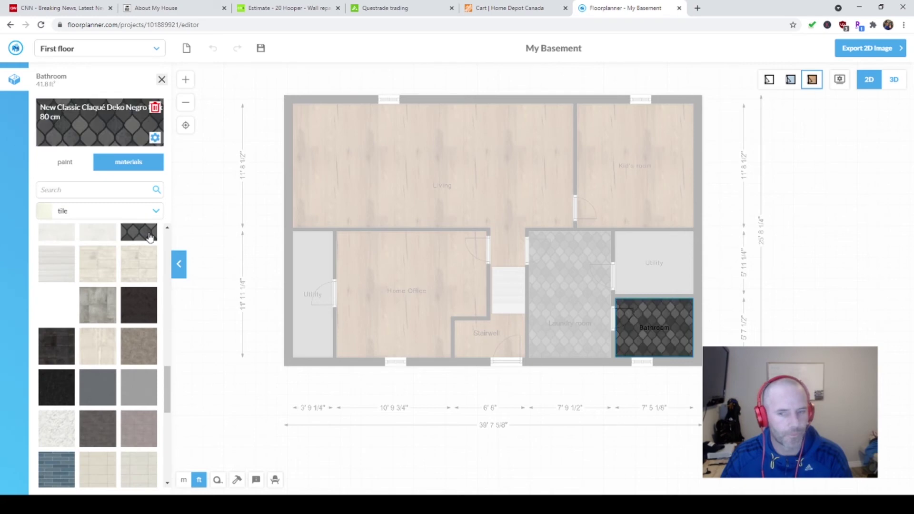
key(Escape)
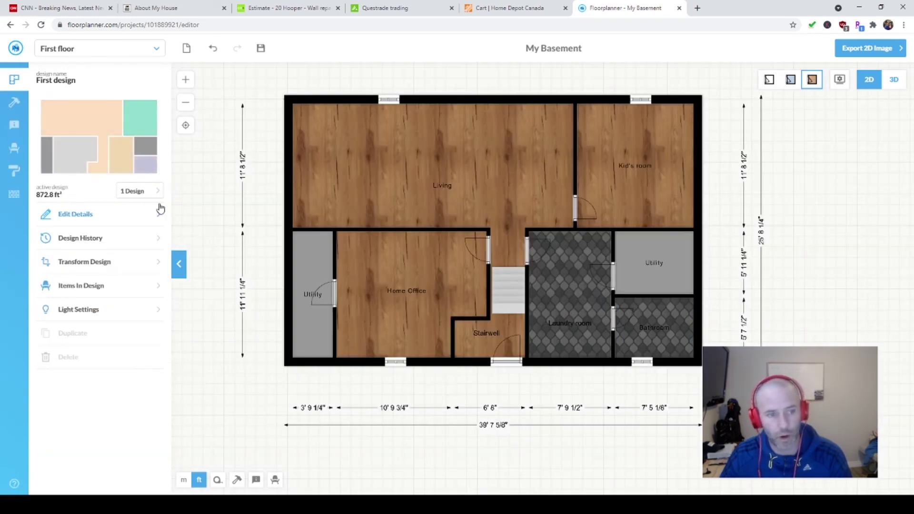
Step: Place a toilet and a shower enclosure in the Bathroom
click(662, 338)
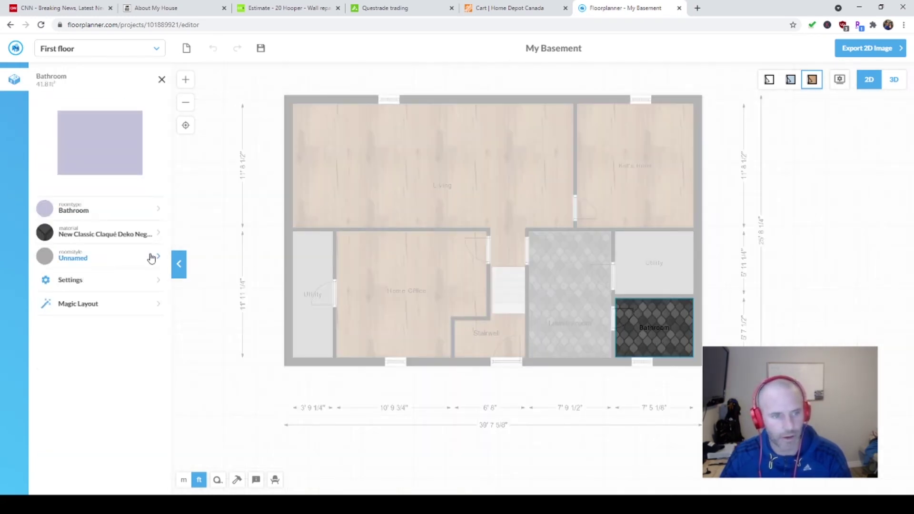
click(159, 260)
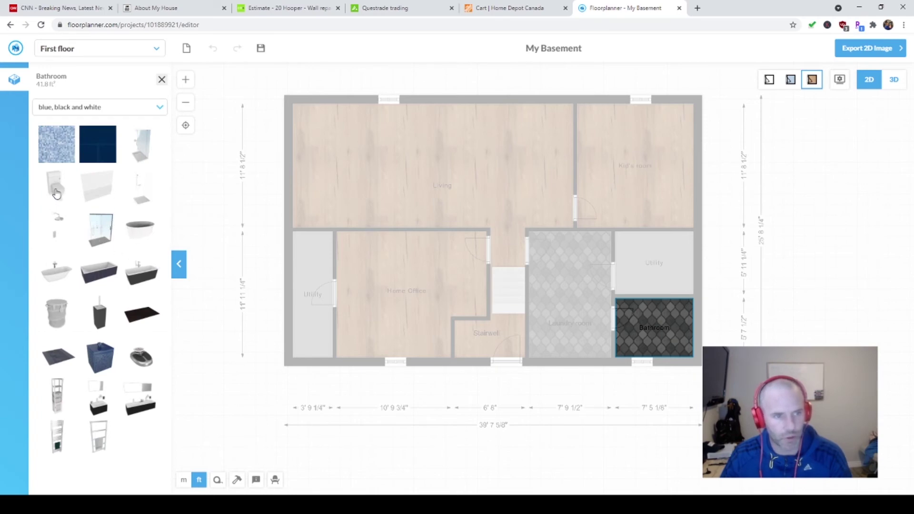
drag(57, 190, 629, 352)
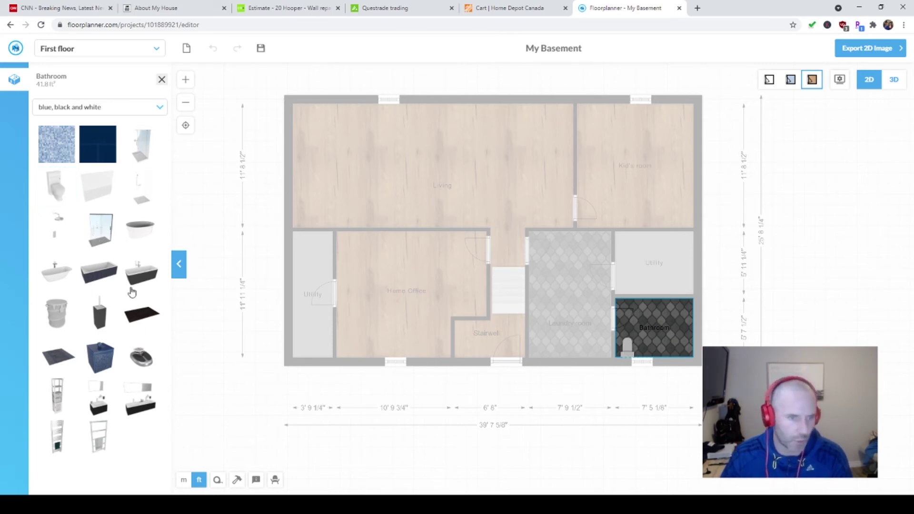
drag(105, 236, 677, 331)
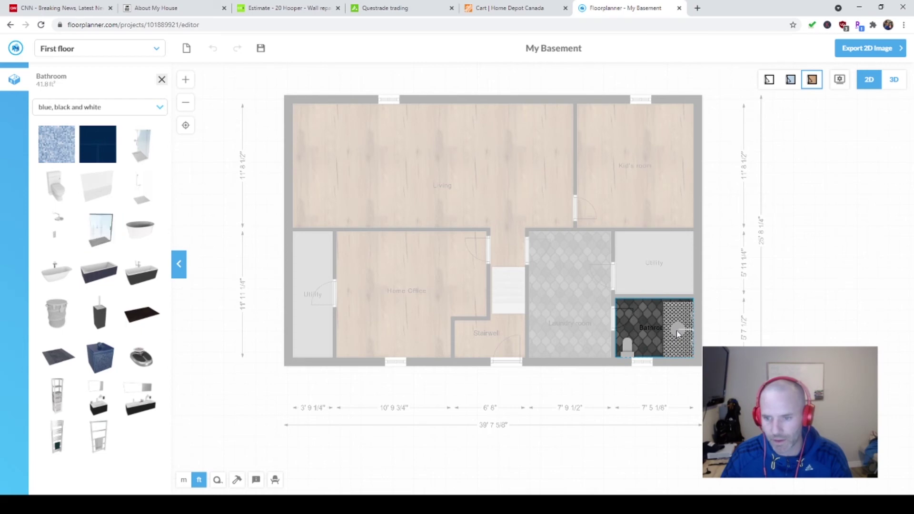
key(Escape)
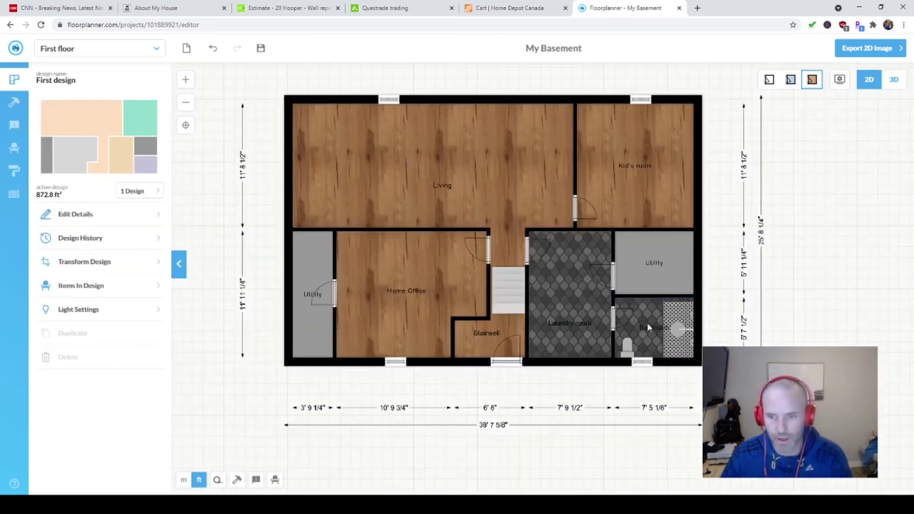
Step: Add a faucet to the Bathroom and a laundry basket to the laundry room
click(647, 322)
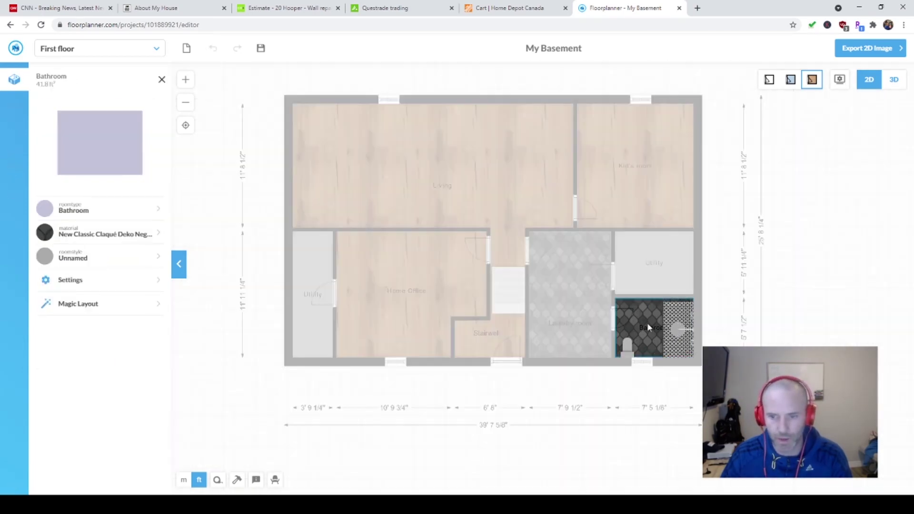
click(157, 259)
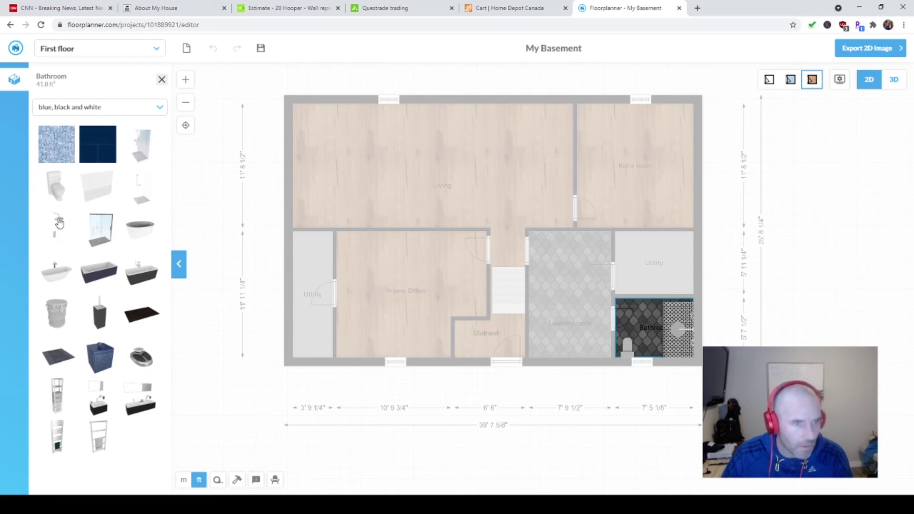
mouse_move(59, 224)
mouse_down()
mouse_move(67, 237)
mouse_move(533, 346)
mouse_move(650, 354)
mouse_move(45, 224)
mouse_move(57, 236)
mouse_up()
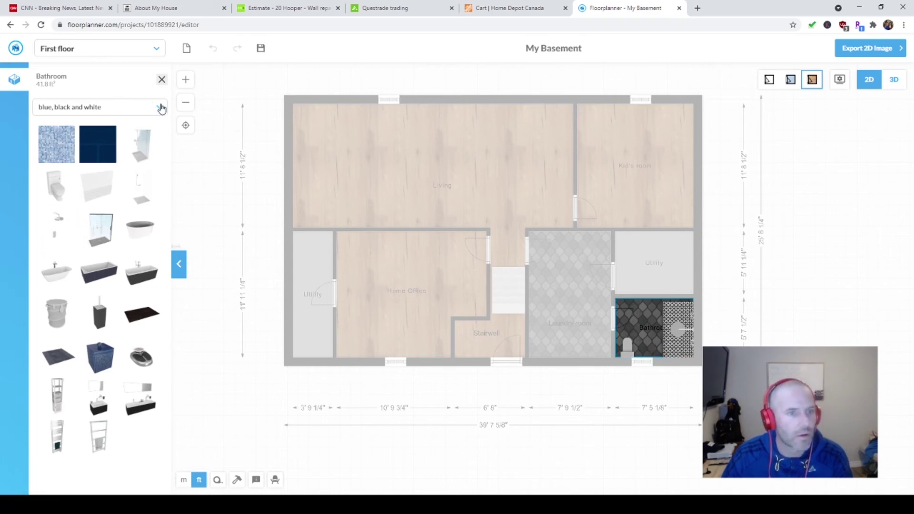
click(64, 135)
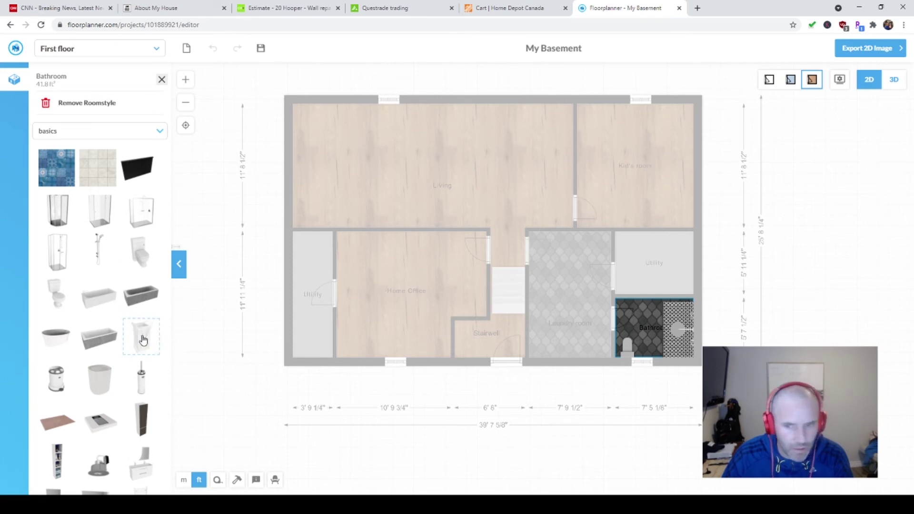
drag(143, 341, 536, 328)
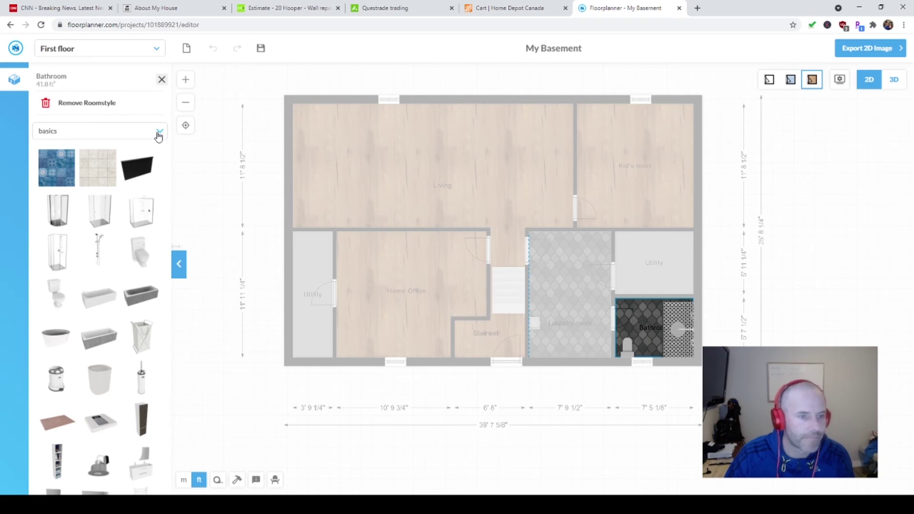
click(206, 187)
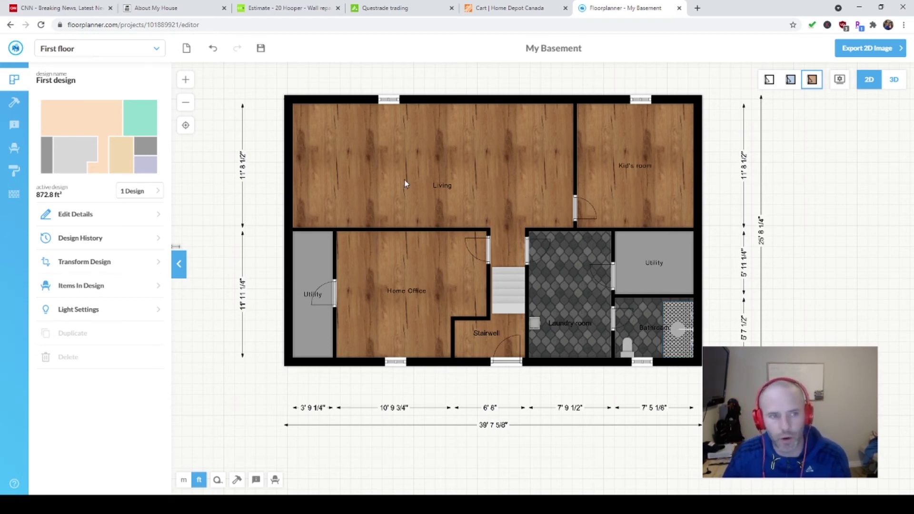
Step: Review the room areas of the 872.8 ft² plan and save the My Basement design
mouse_move(74, 122)
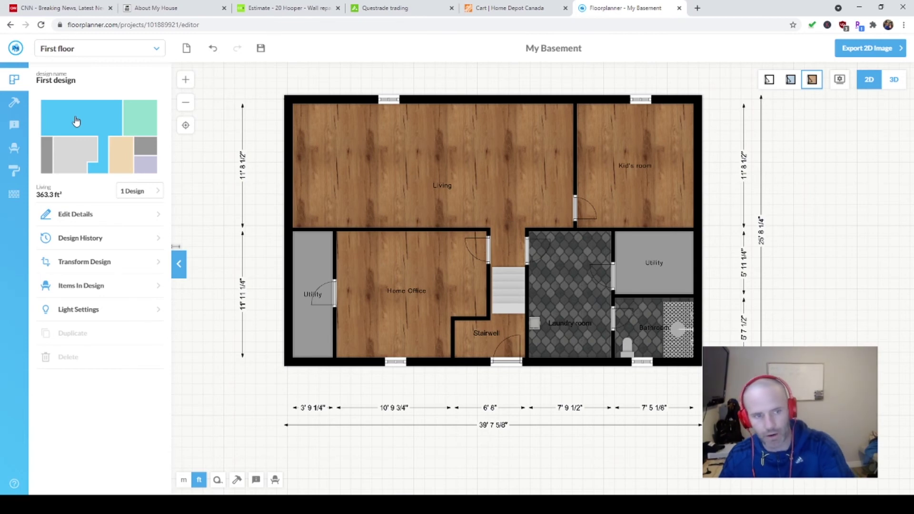
mouse_move(71, 152)
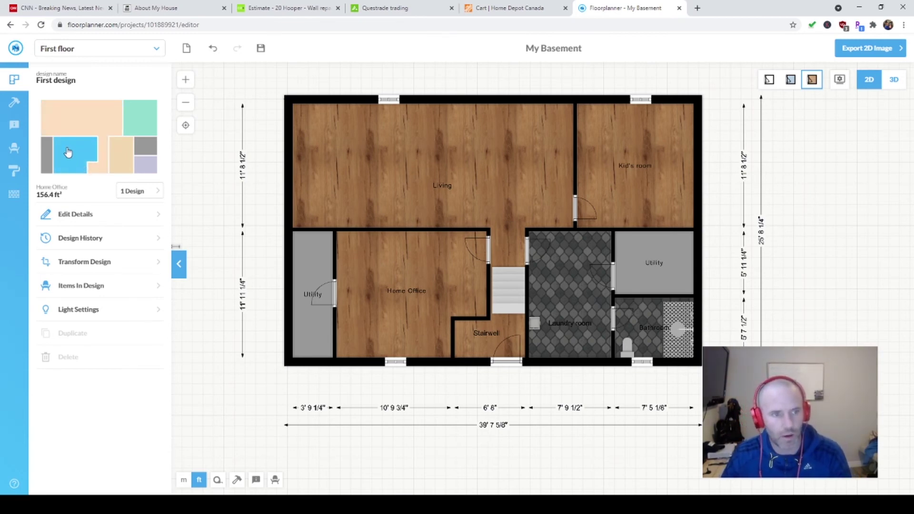
mouse_move(153, 126)
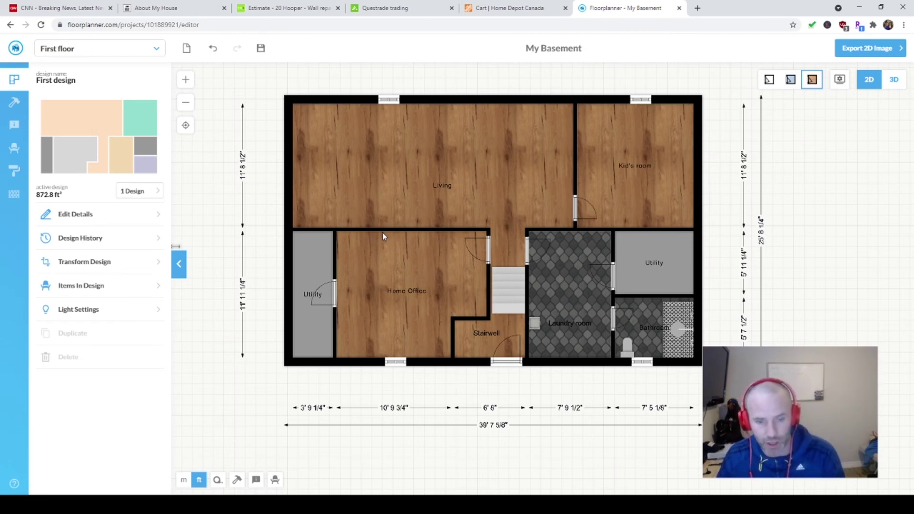
click(260, 49)
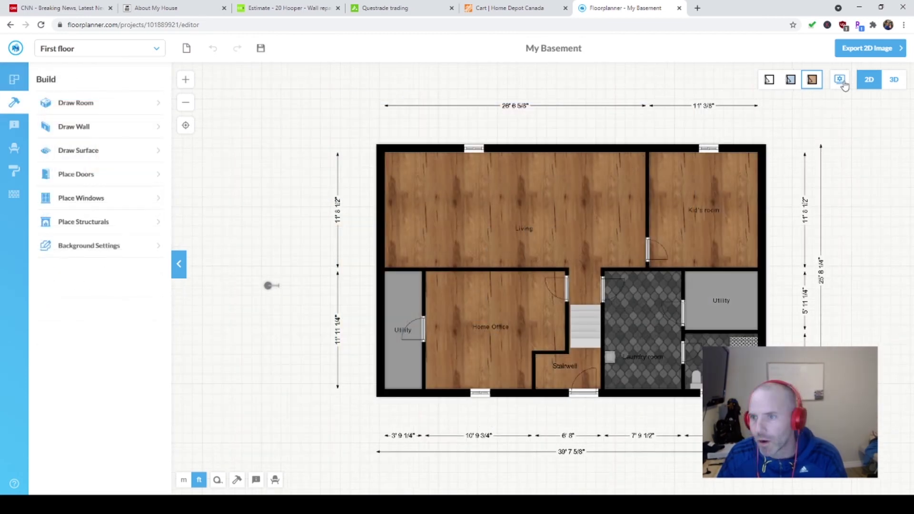
click(841, 82)
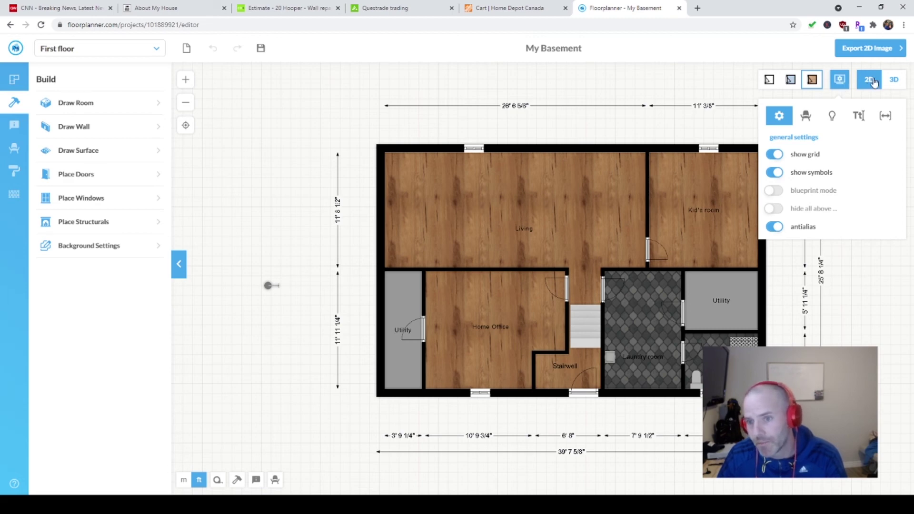
click(894, 82)
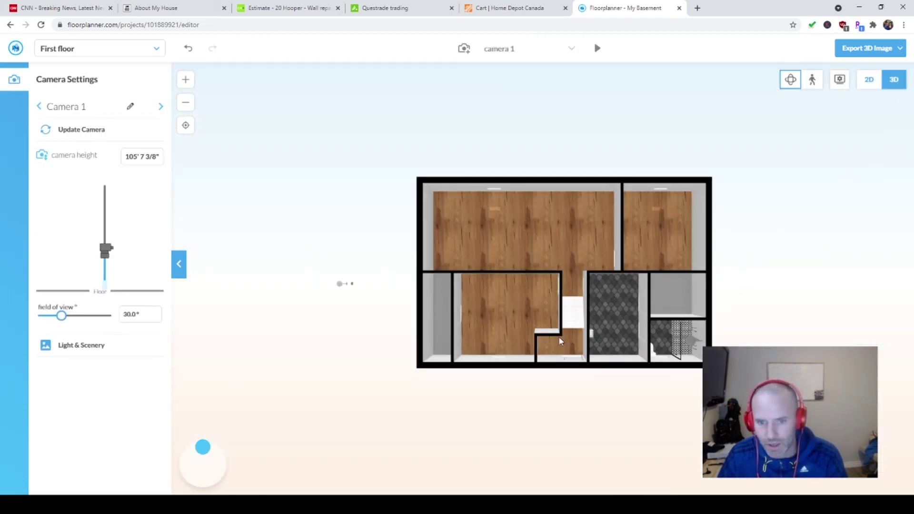
drag(561, 308, 557, 205)
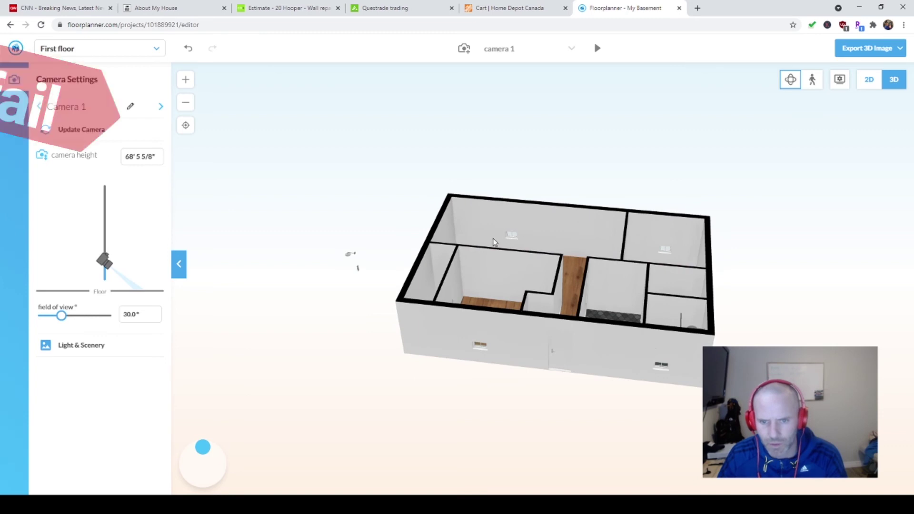
drag(572, 232, 524, 329)
drag(495, 267, 553, 226)
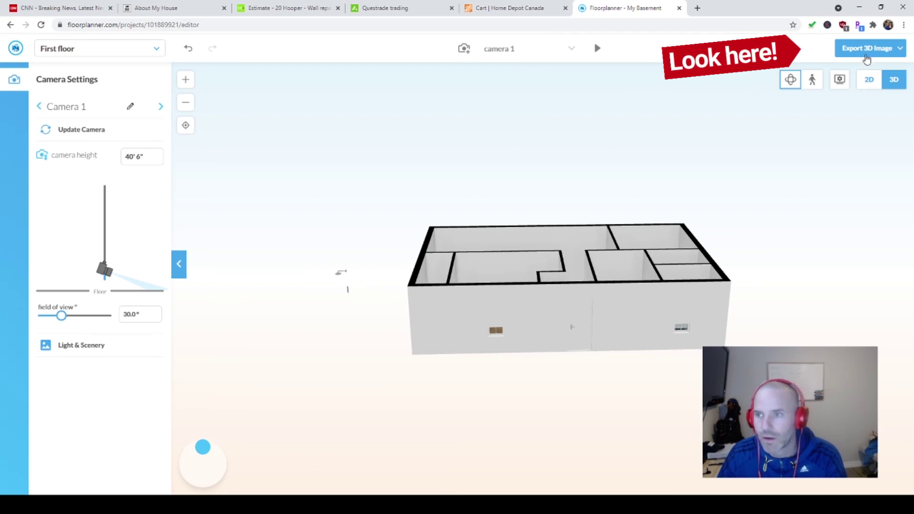
click(865, 81)
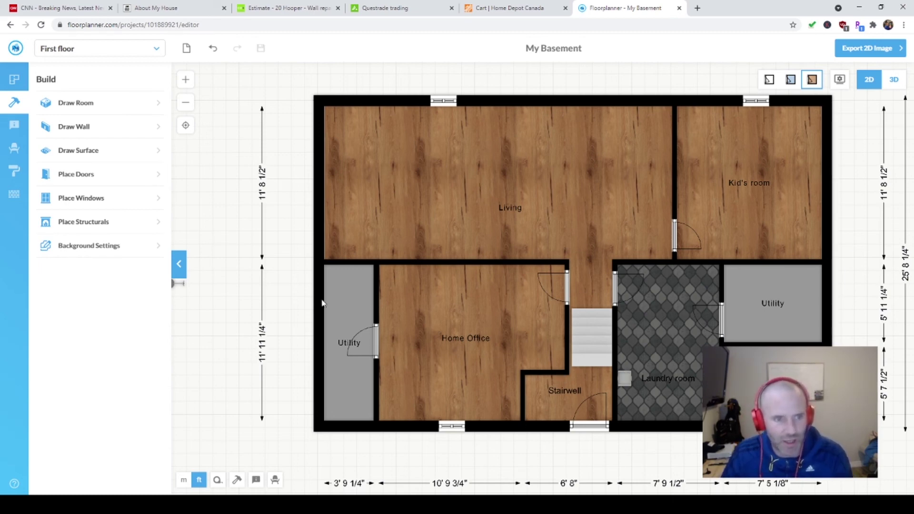
Step: Place the Ronan oatmeal loveseat in the Living room, rotated 90° to stand vertically
click(14, 149)
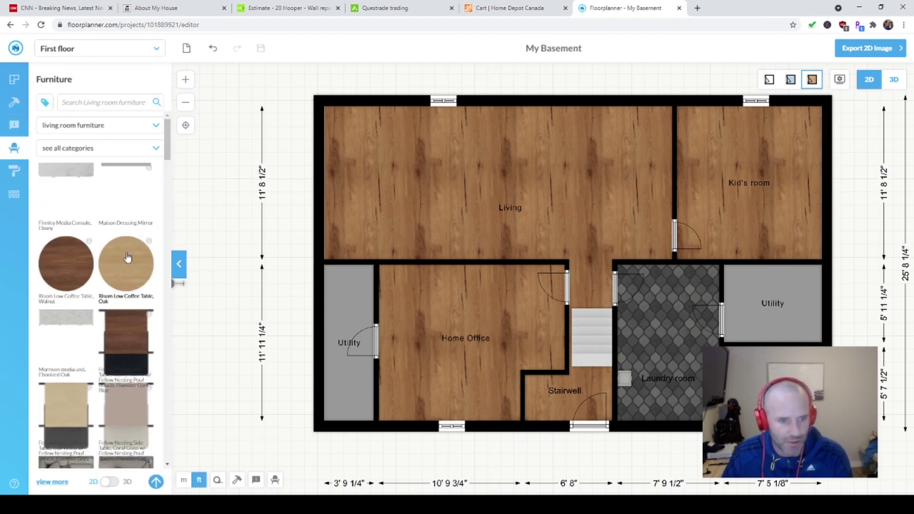
scroll(114, 254, down, 8)
scroll(114, 255, down, 10)
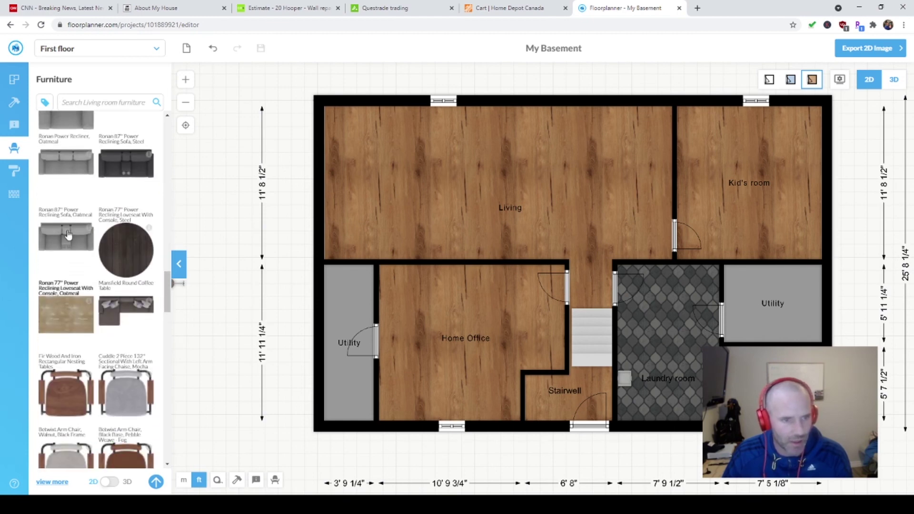
drag(68, 237, 452, 201)
click(452, 192)
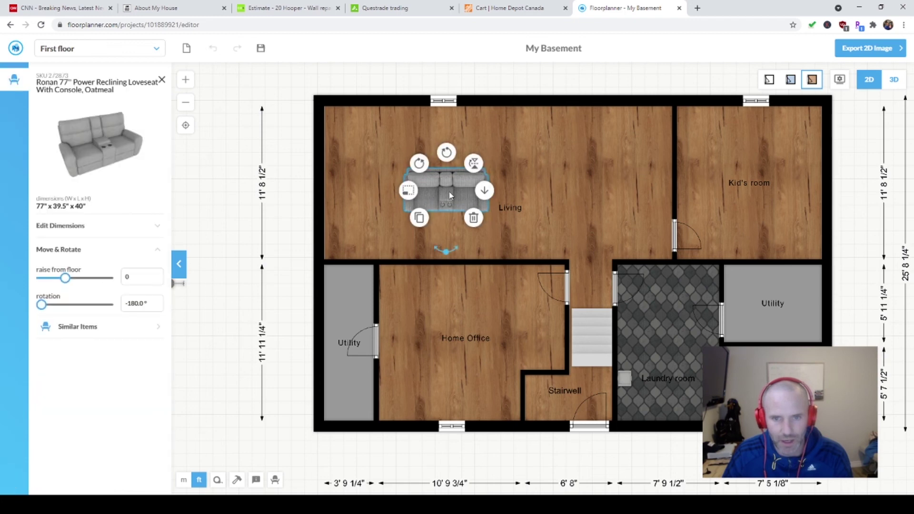
click(446, 152)
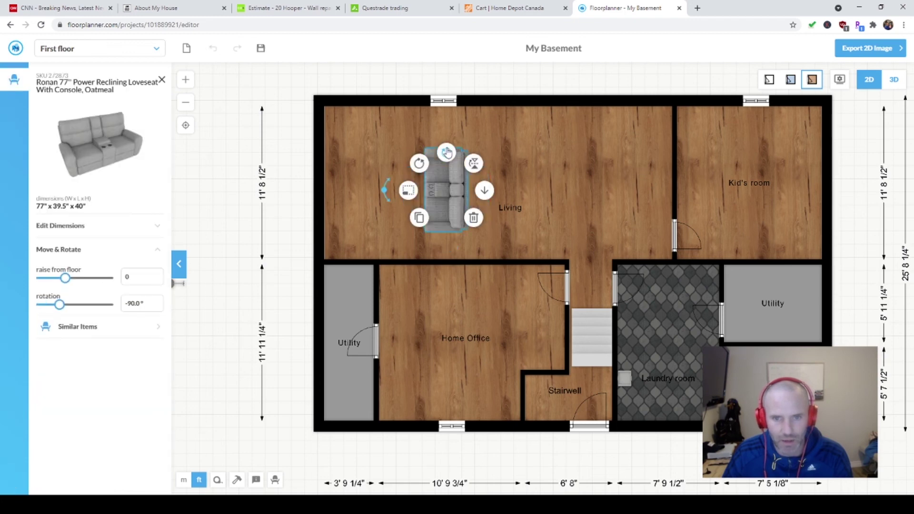
click(370, 177)
Step: Add the red Delano sectional to the Kid's room and the black Cordelia chair to the Living room
scroll(101, 255, down, 5)
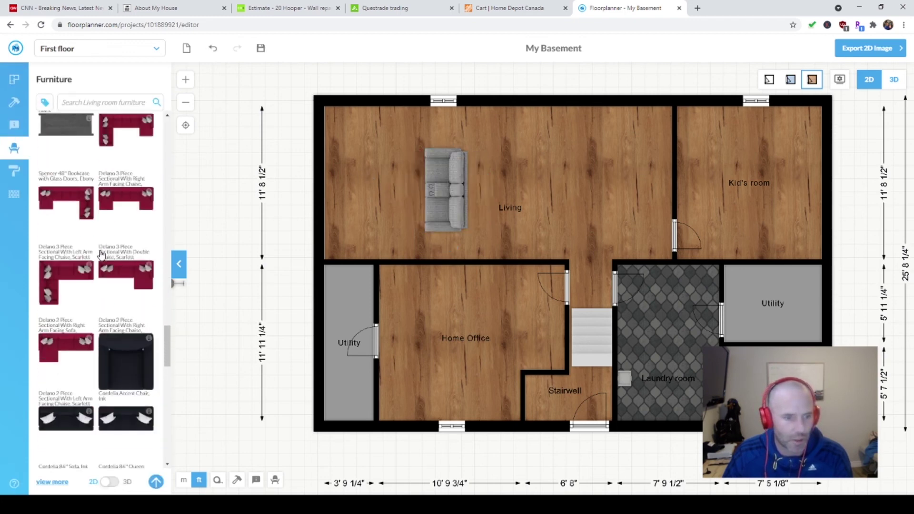
drag(80, 275, 771, 179)
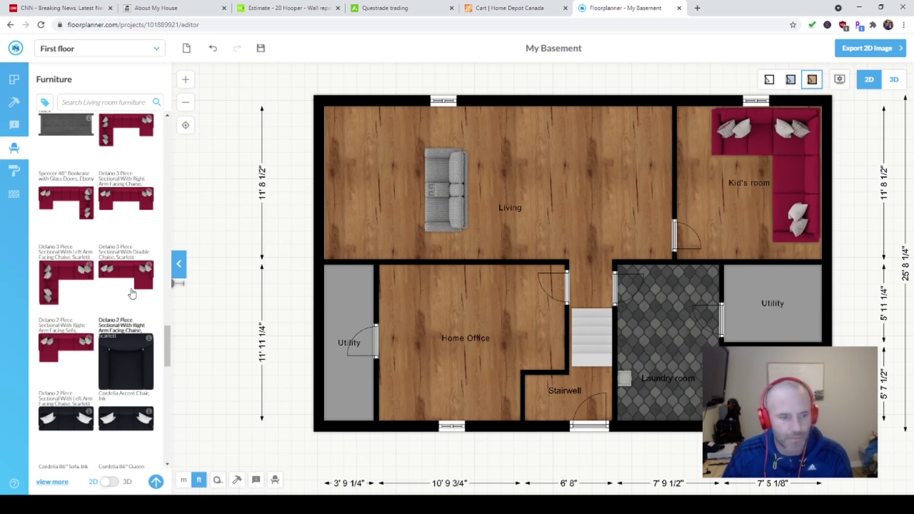
scroll(131, 276, down, 5)
scroll(128, 232, up, 2)
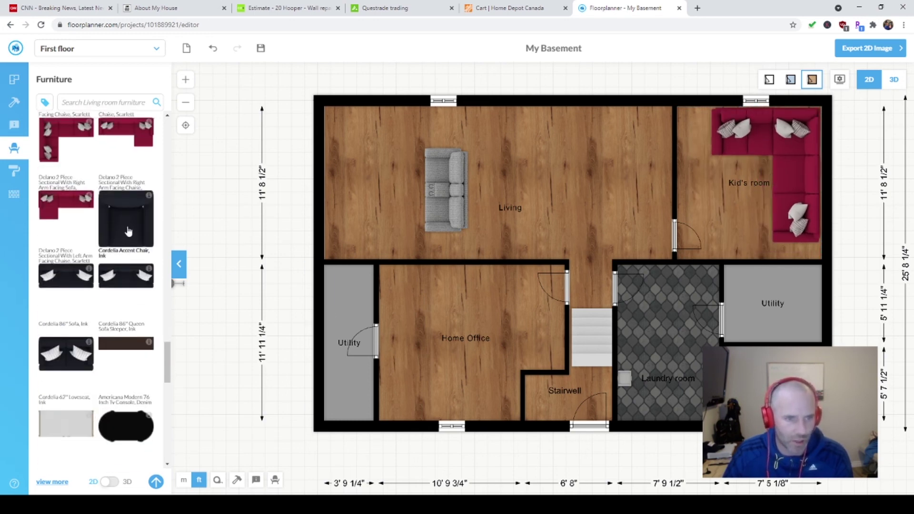
drag(128, 231, 365, 228)
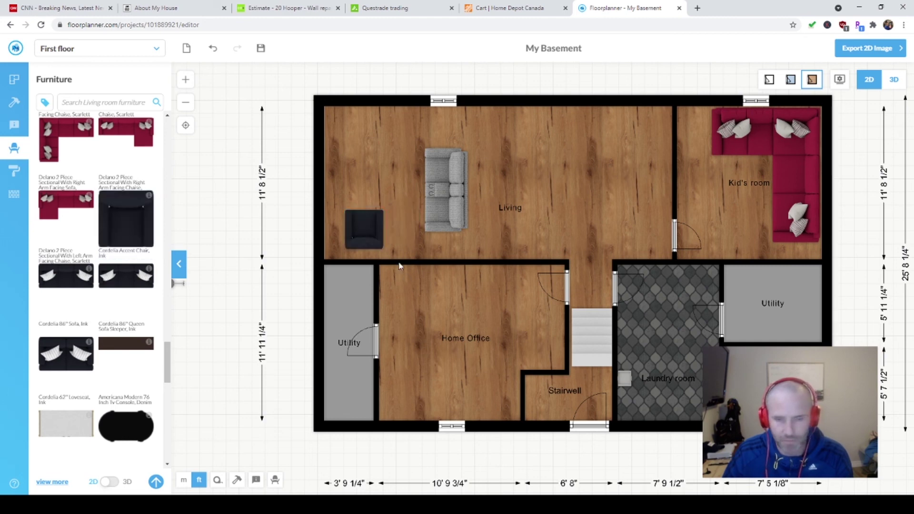
scroll(95, 297, down, 2)
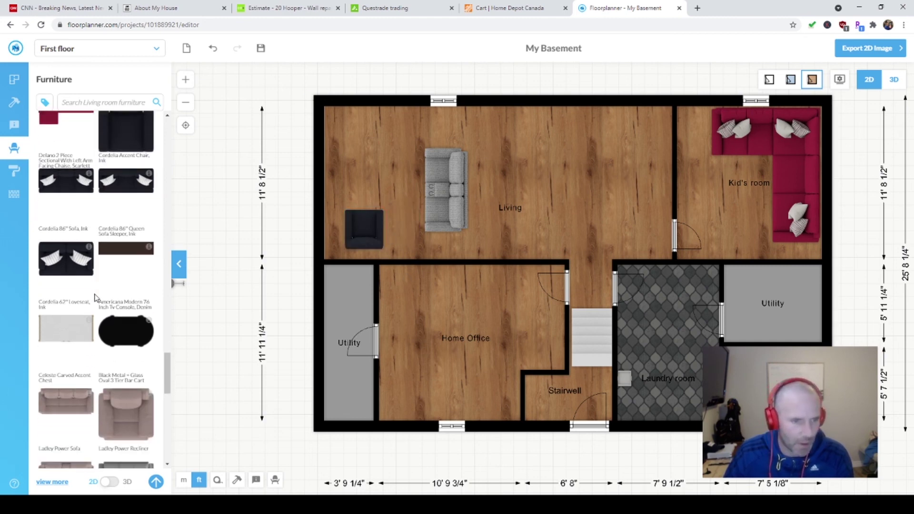
scroll(95, 297, down, 3)
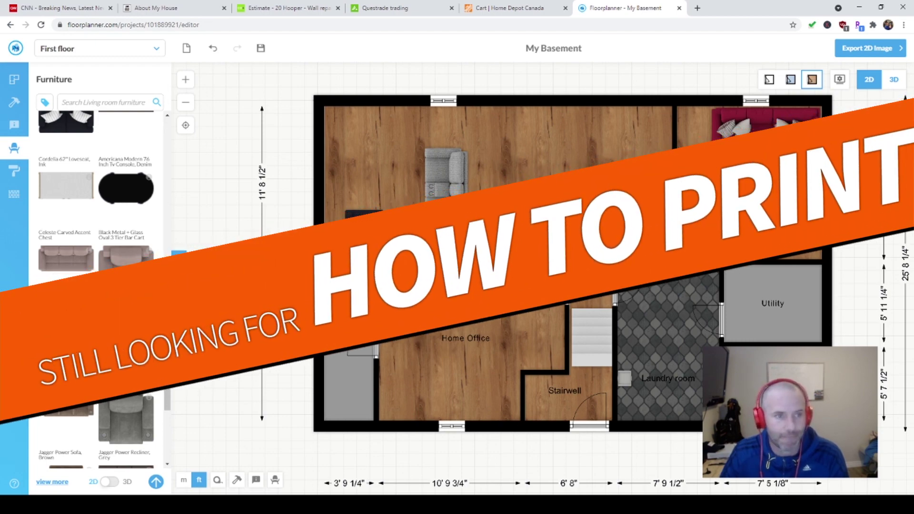
Step: Zoom out to show the whole furnished basement plan
scroll(523, 262, down, 2)
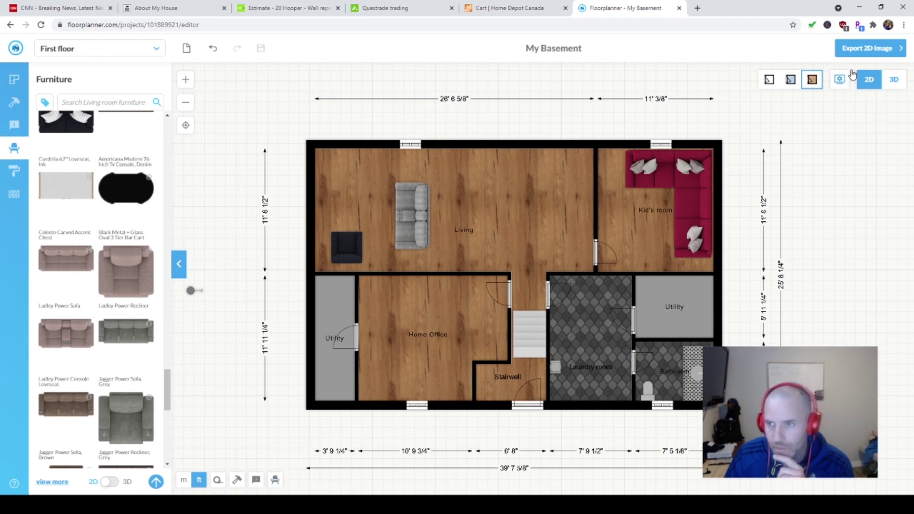
click(874, 50)
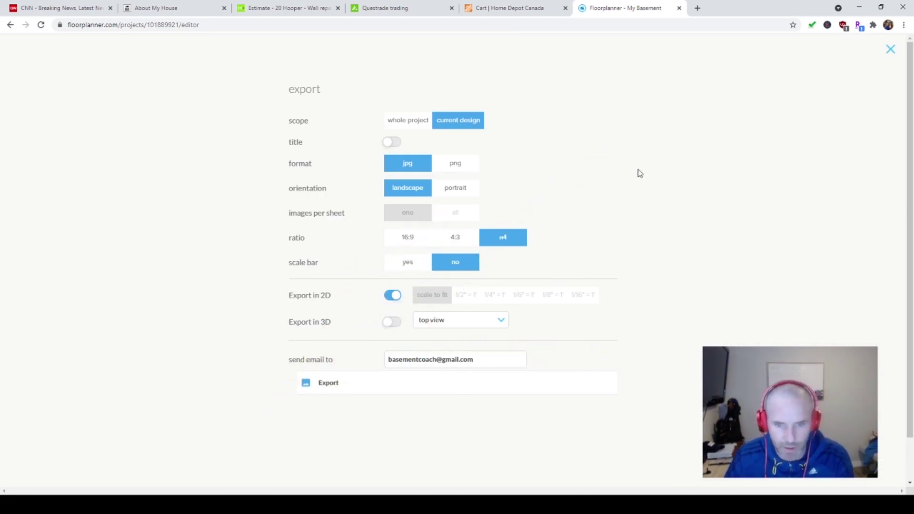
click(392, 298)
click(392, 299)
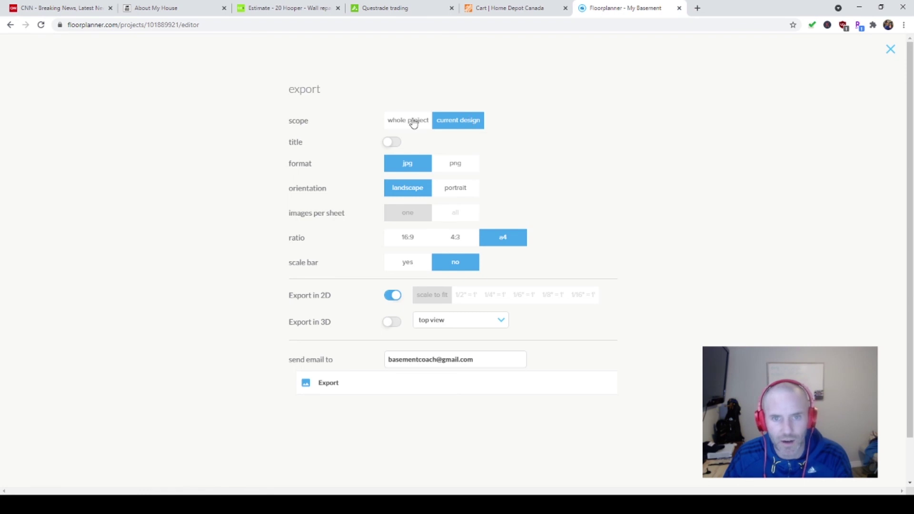
Step: Confirm the export to start generating the 2D JPG of the My Basement plan
click(330, 383)
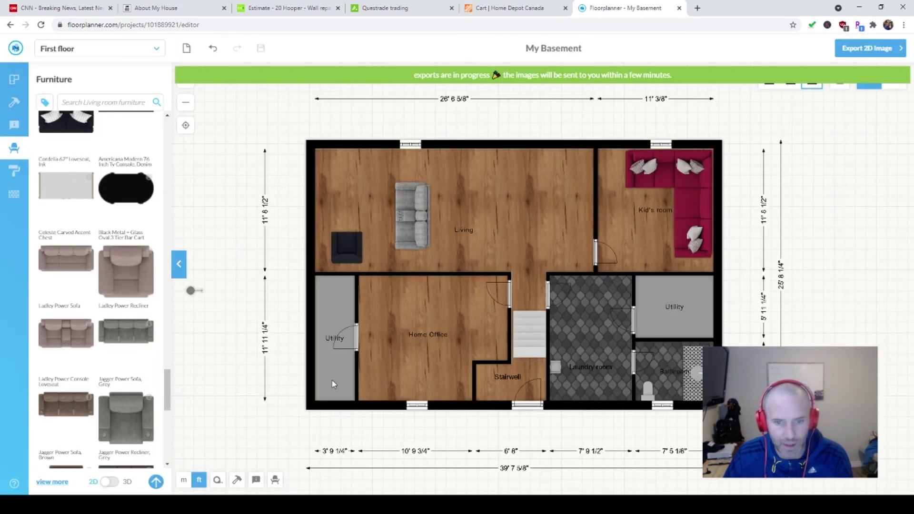